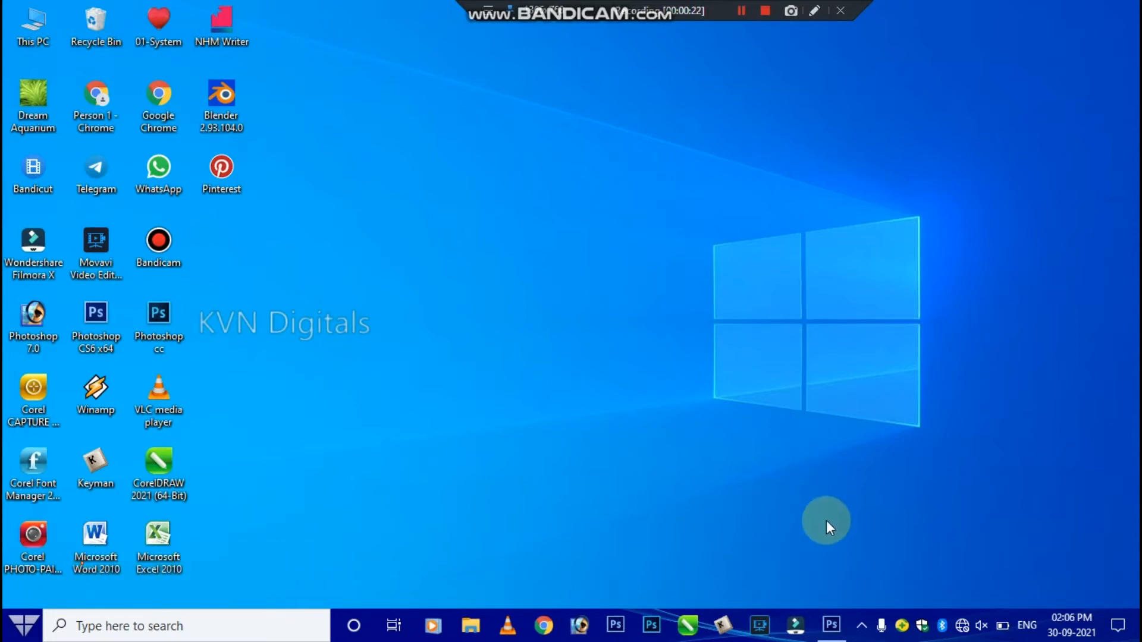
- Switch to Photoshop and create a new 20 × 10 inch RGB document at 300 pixels/inch with a white background
left_click(831, 624)
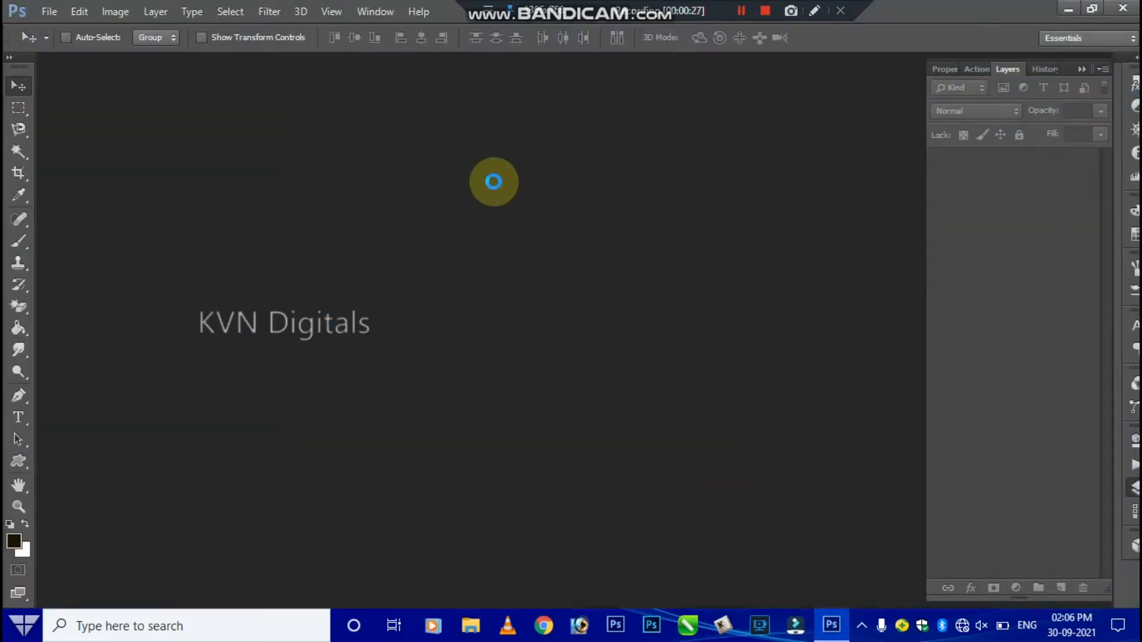
key("ctrl+n")
key("Tab")
key("BackSpace")
type("29")
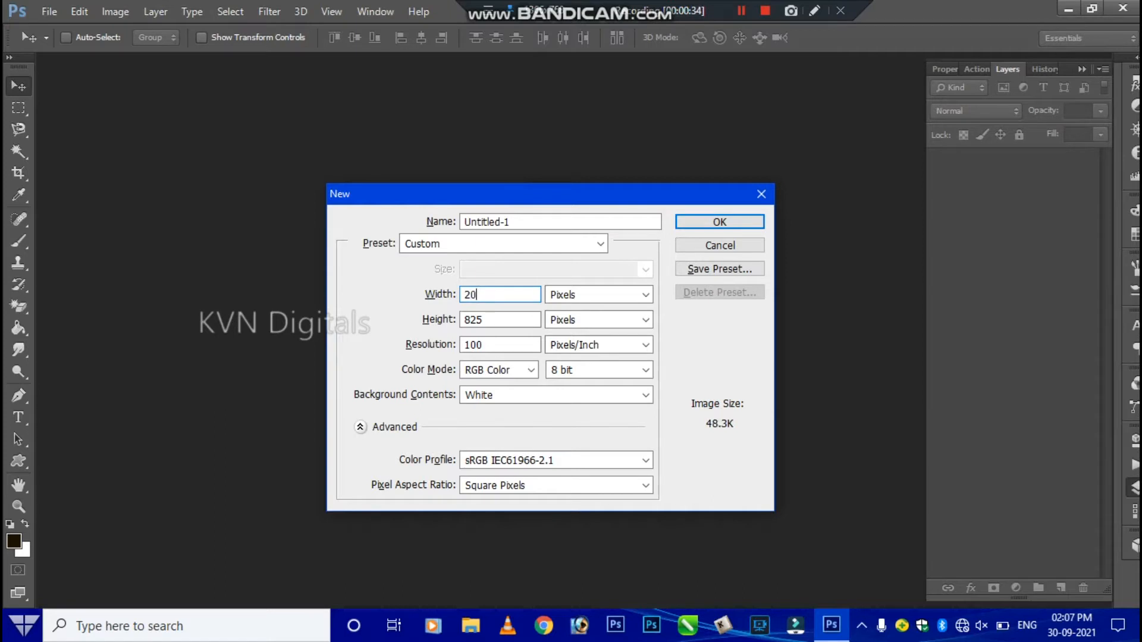
key("Tab")
key("Tab")
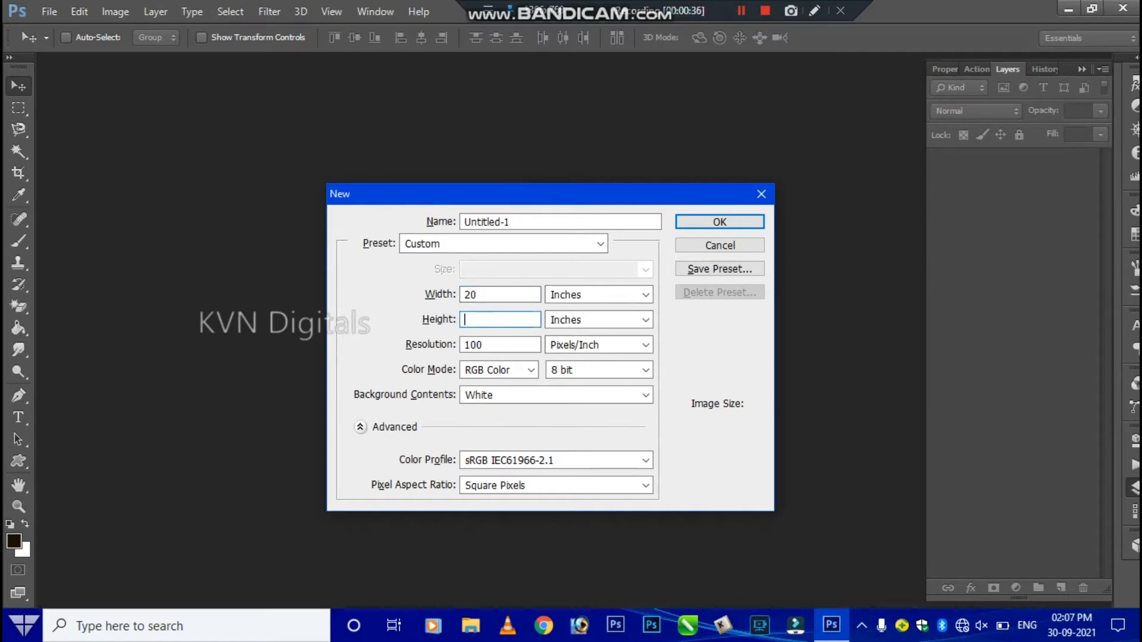
key("Tab")
key("Tab")
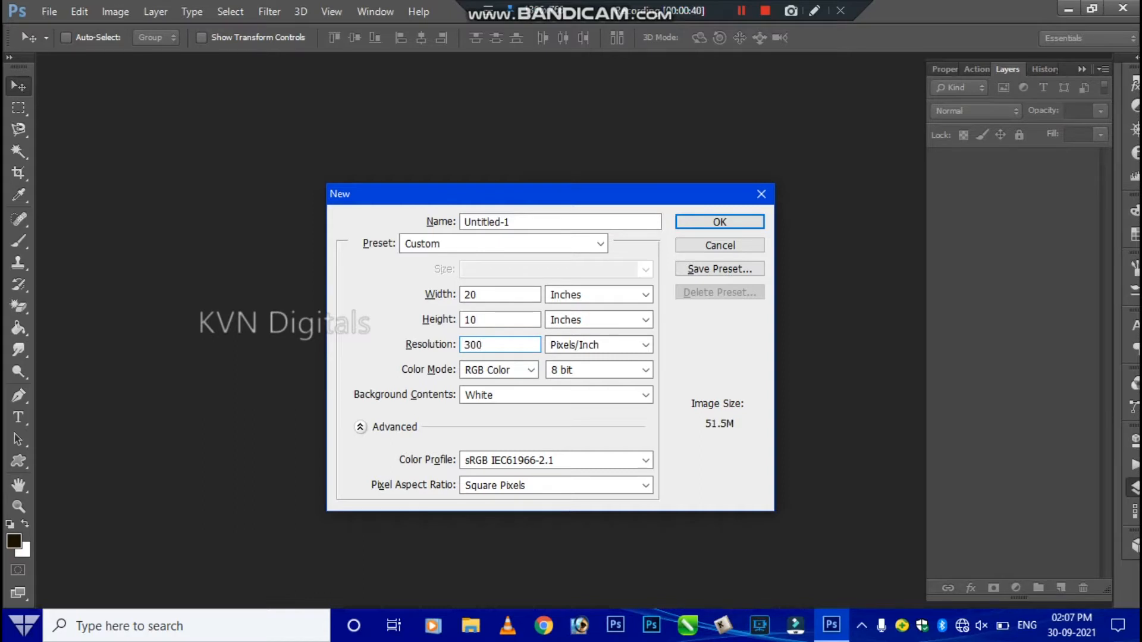
key("Return")
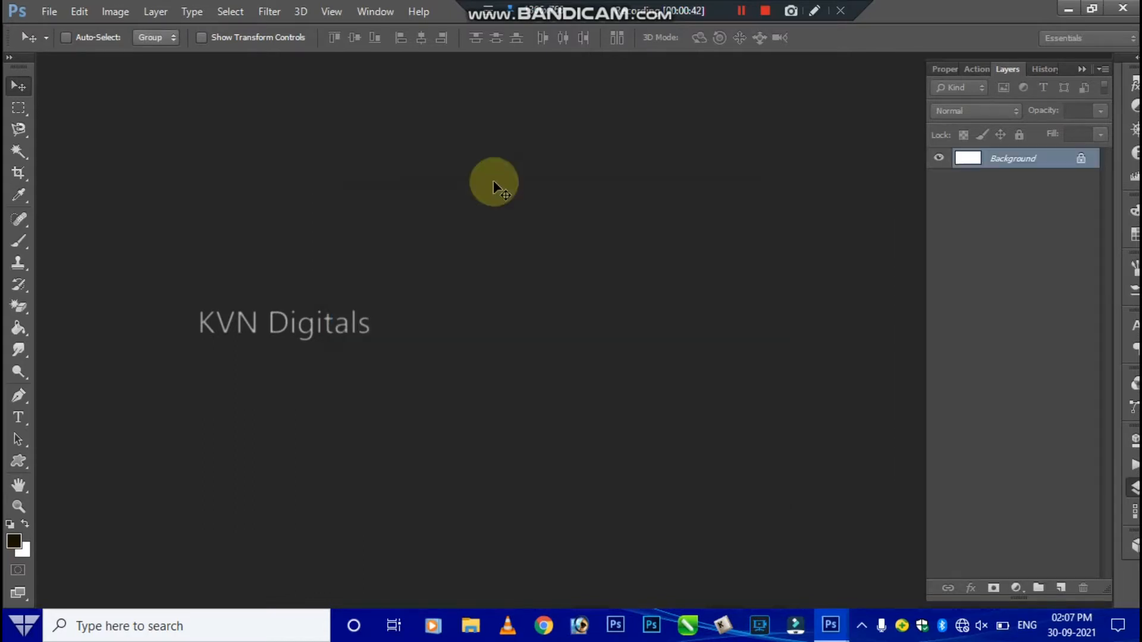
left_click_drag(383, 60, 357, 52)
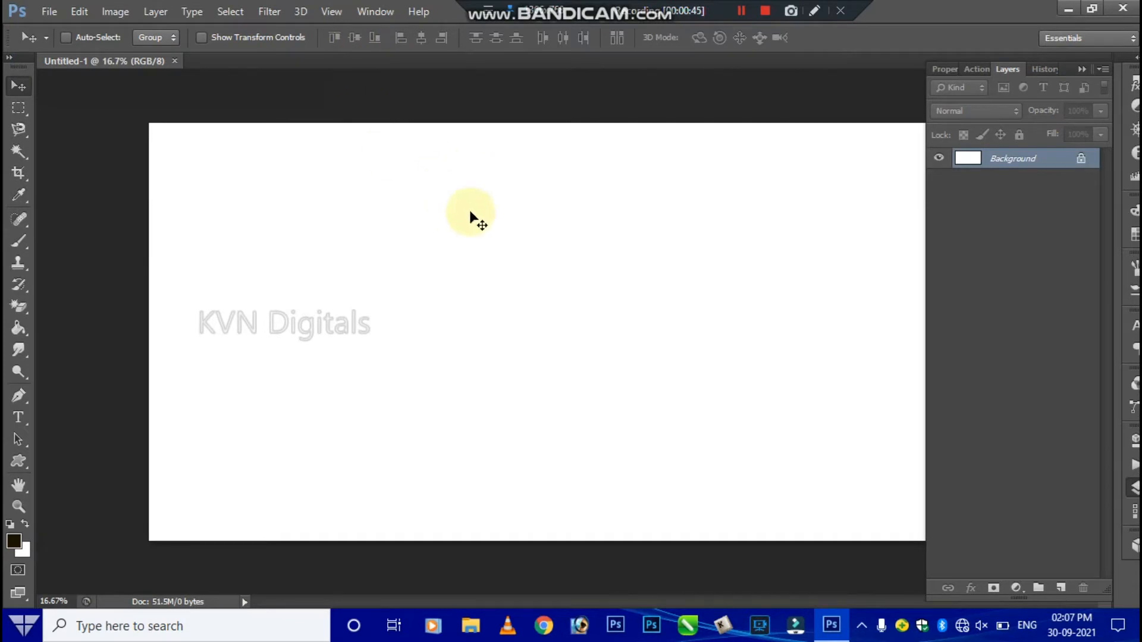
- Open the image multi colour bg (1).jpg from the background folder on Local Disk (E:)
key("ctrl+o")
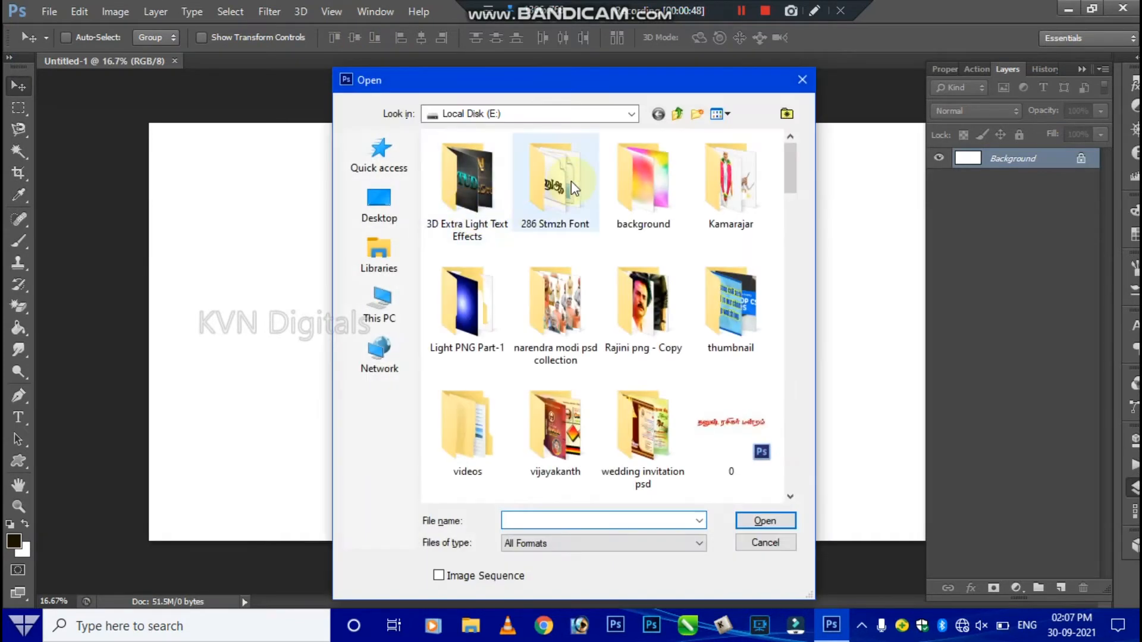
double_click(648, 193)
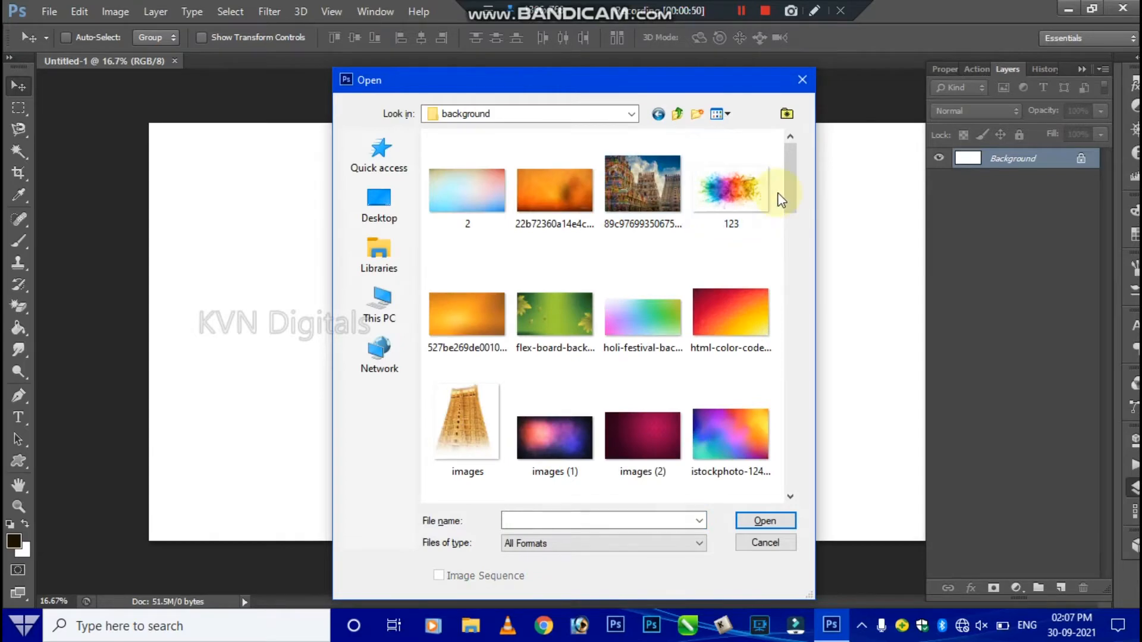
left_click_drag(790, 191, 787, 321)
double_click(472, 180)
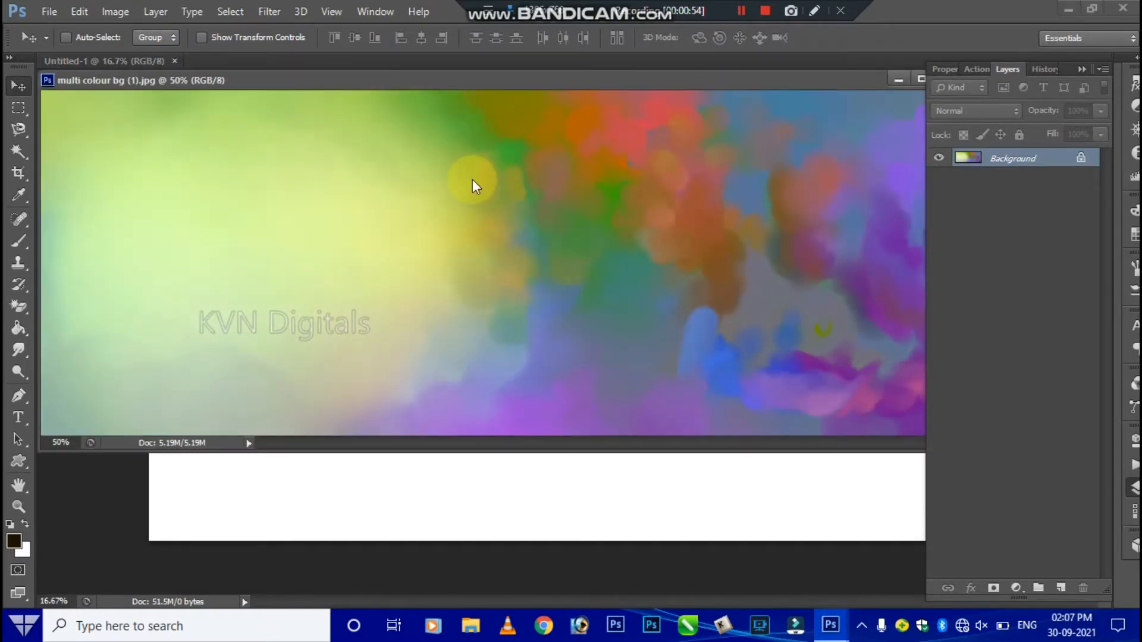
- Copy the entire multicolour image, close its file, and paste it into the blank document
key("ctrl+a")
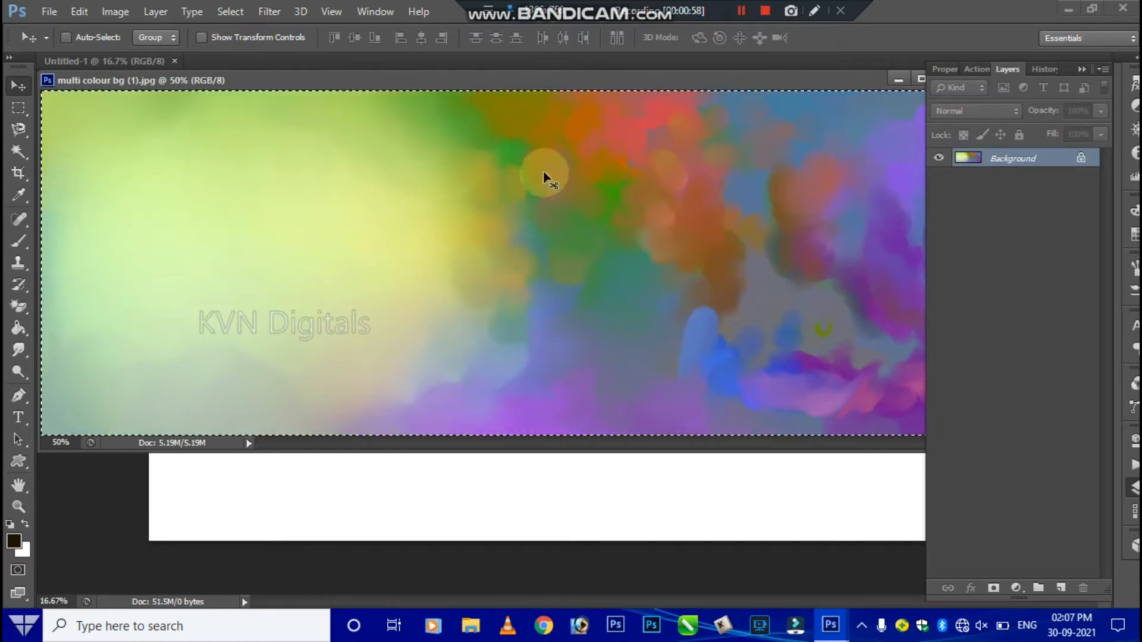
left_click(1081, 70)
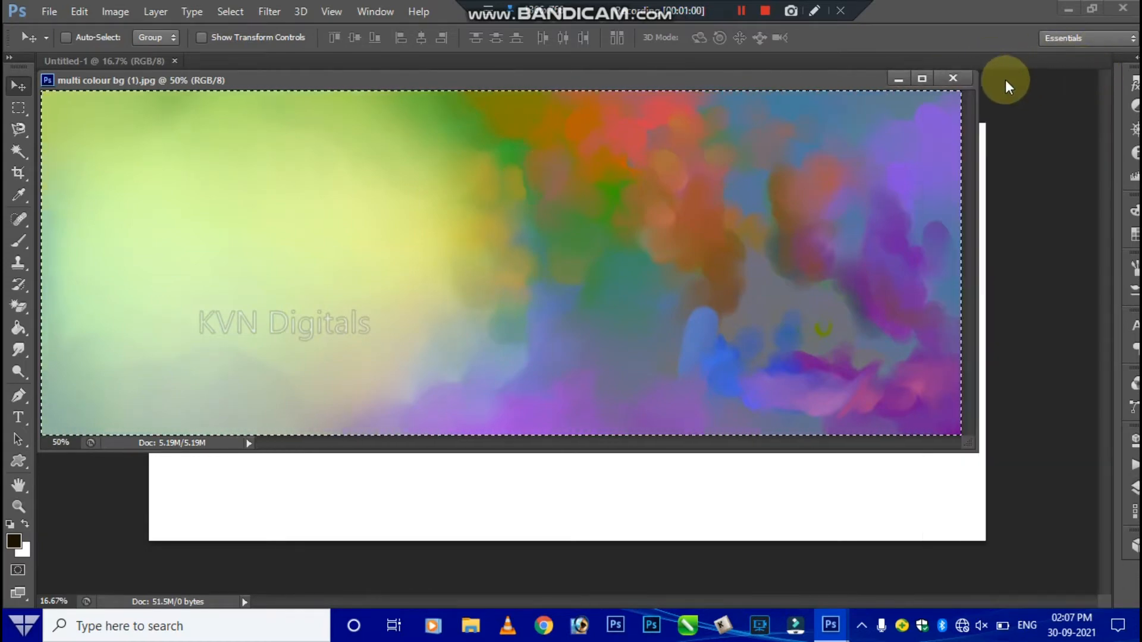
left_click(959, 75)
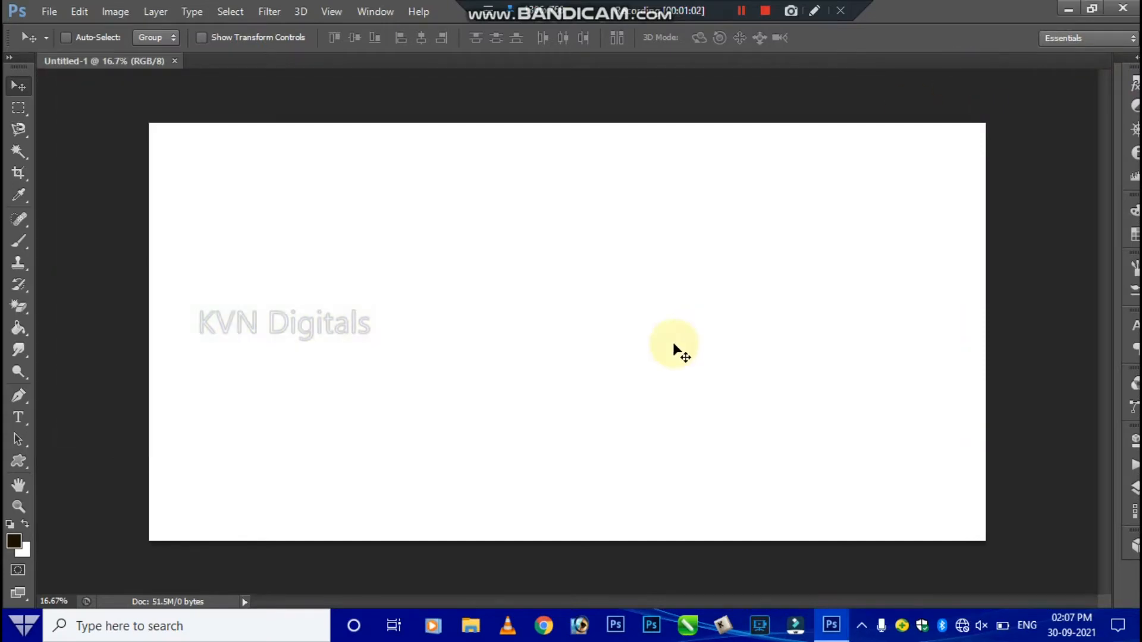
key("ctrl+v")
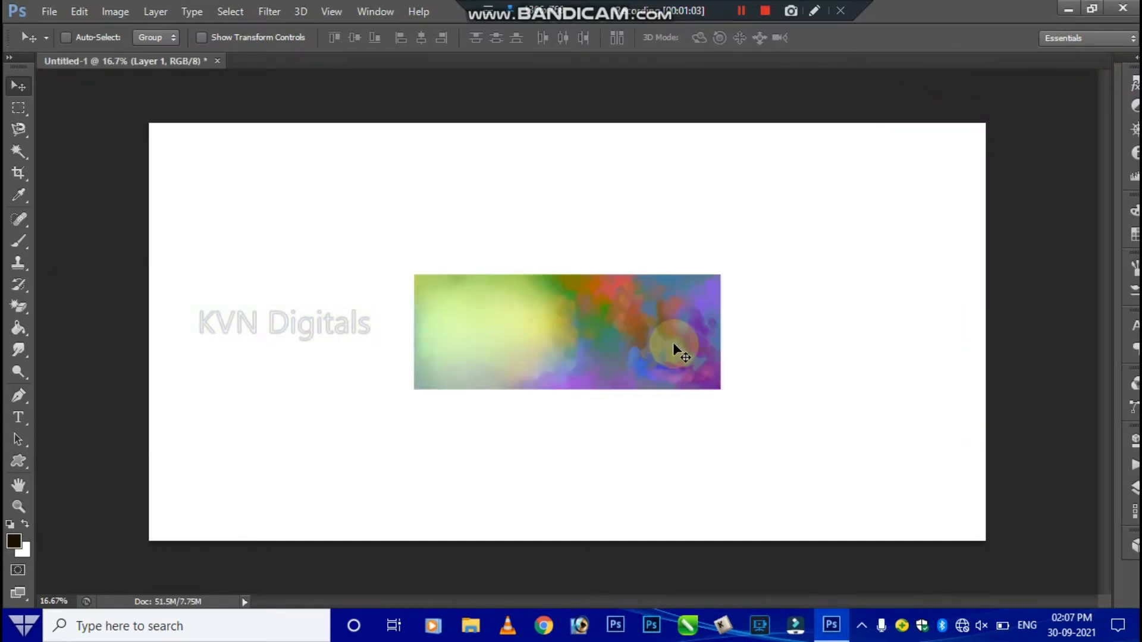
- Stretch the pasted multicolour image with Free Transform so it covers the whole canvas, about 273% wide and 363% high
key("ctrl+t")
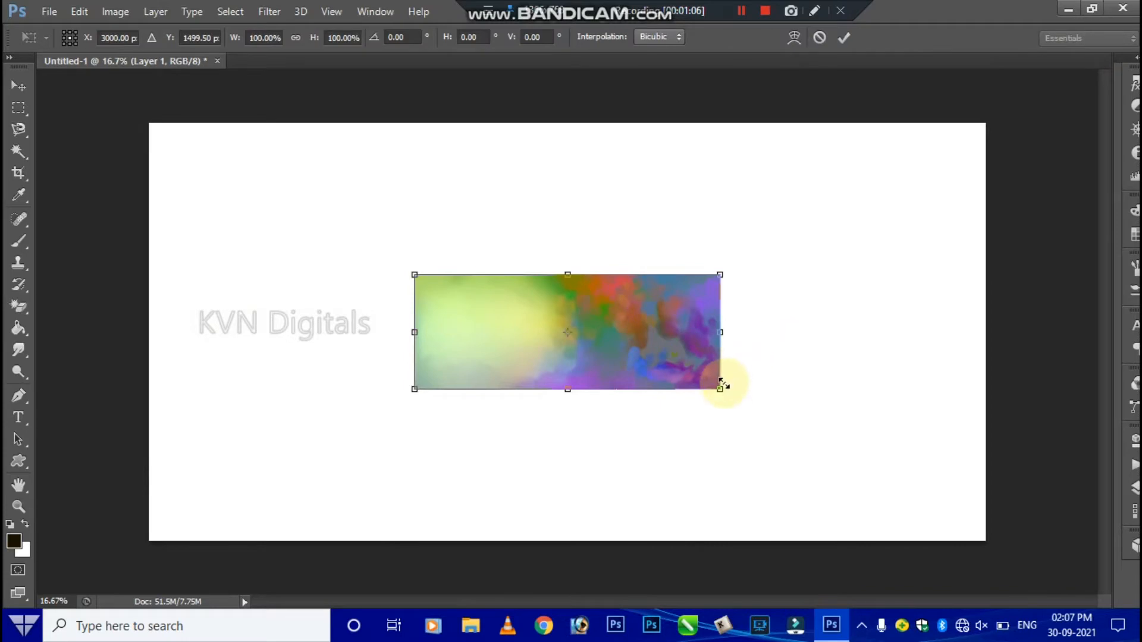
left_click_drag(722, 385, 986, 488)
left_click_drag(568, 174, 559, 120)
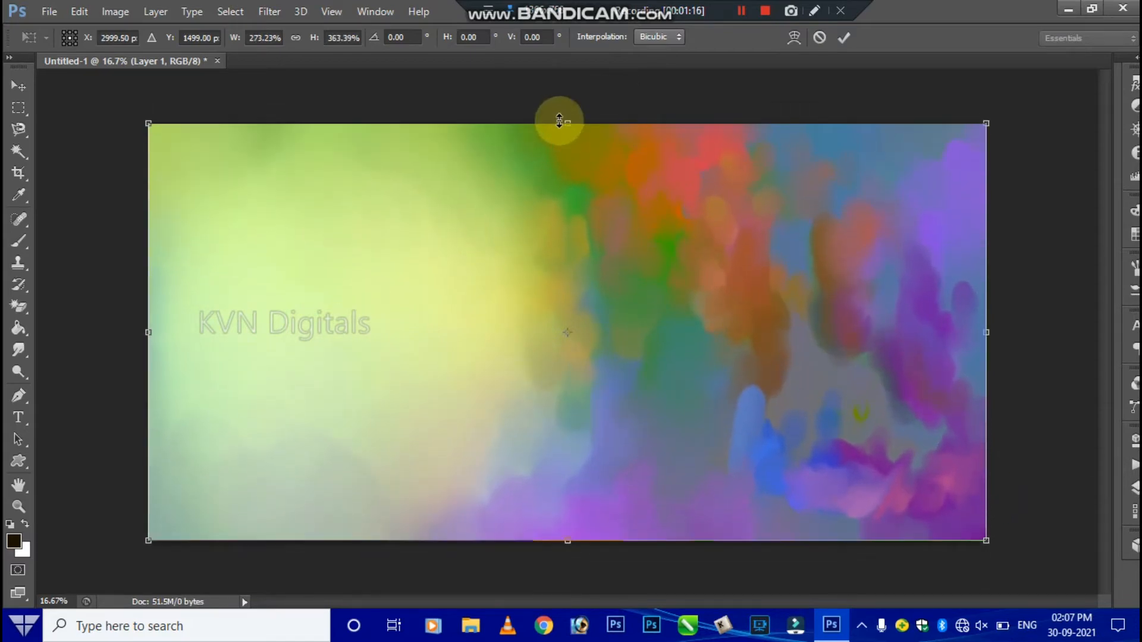
key("Return")
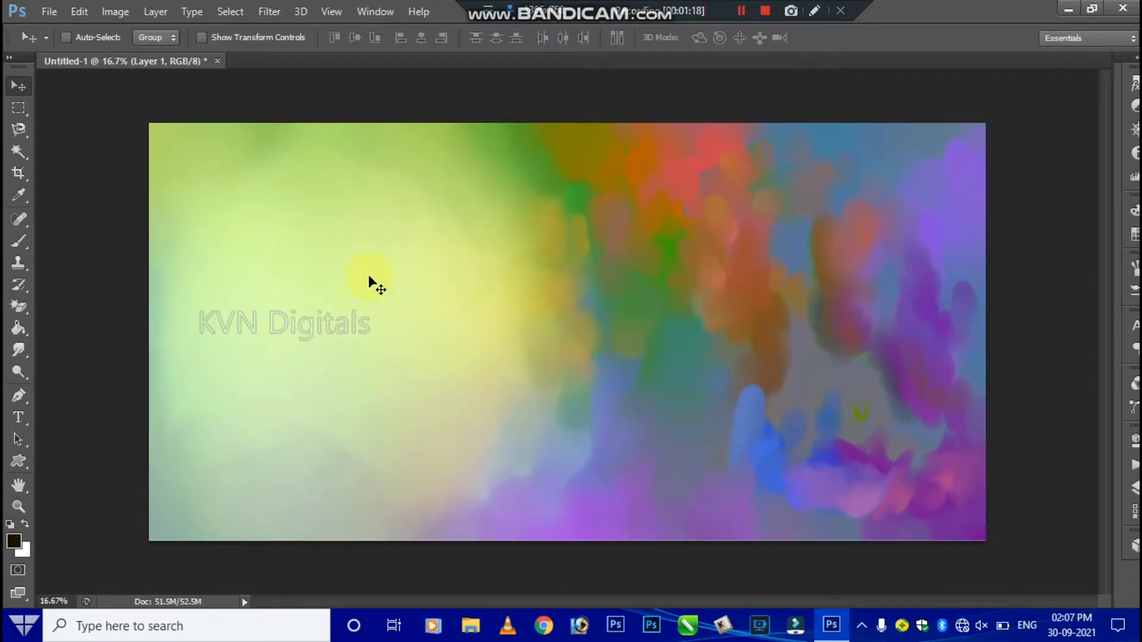
- Apply a Motion Blur to the multicolour layer with an angle of 0° and a distance of 656 pixels
left_click(269, 11)
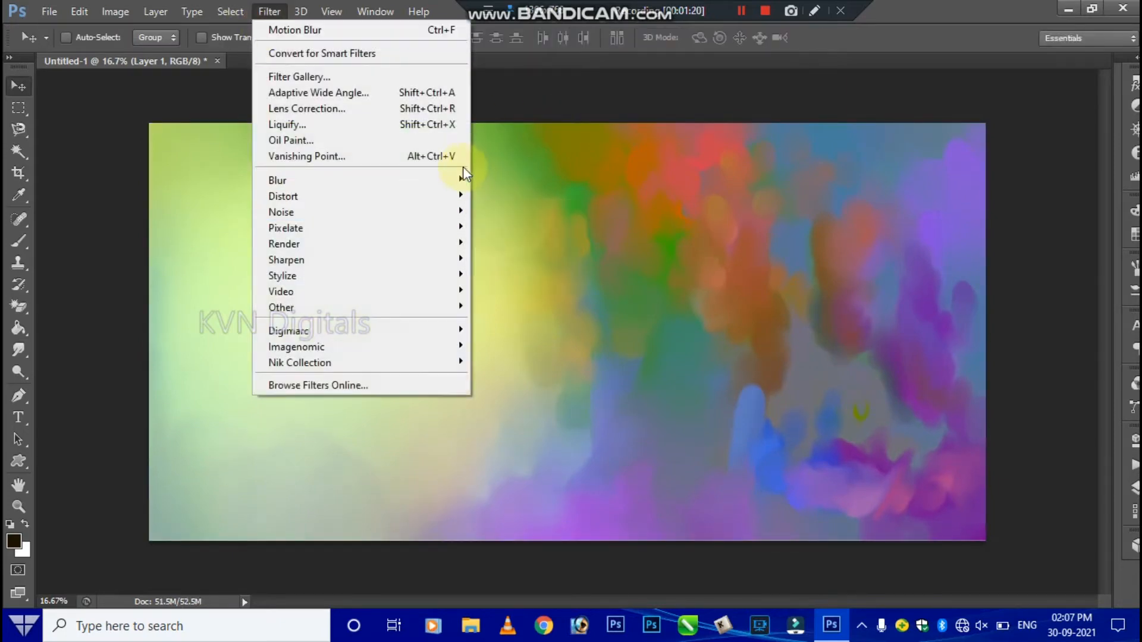
mouse_move(458, 175)
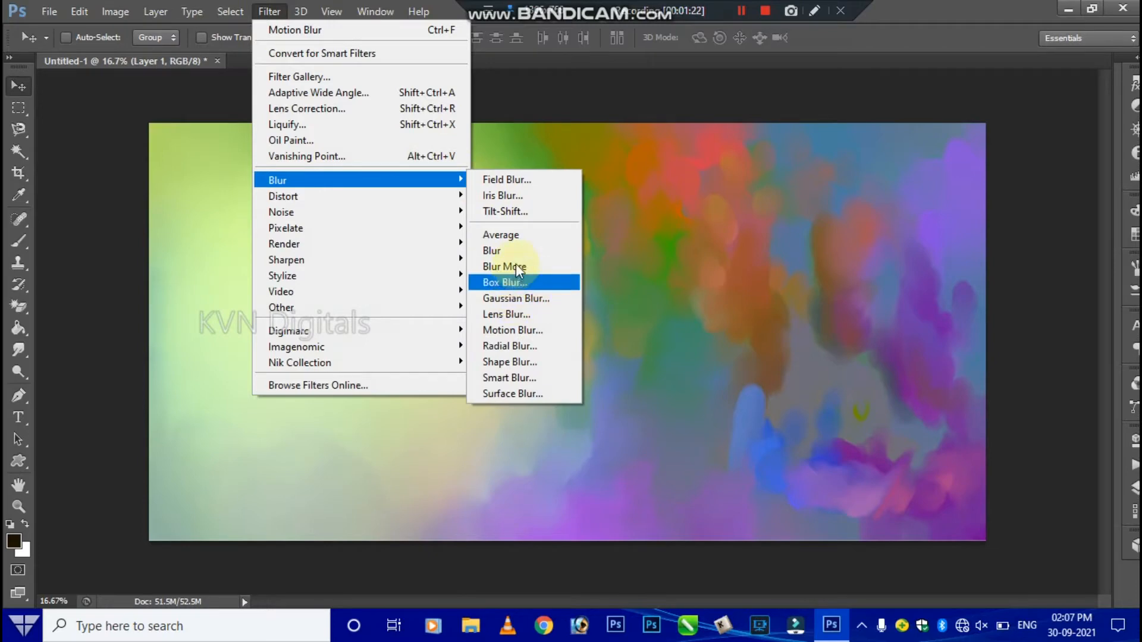
left_click(518, 329)
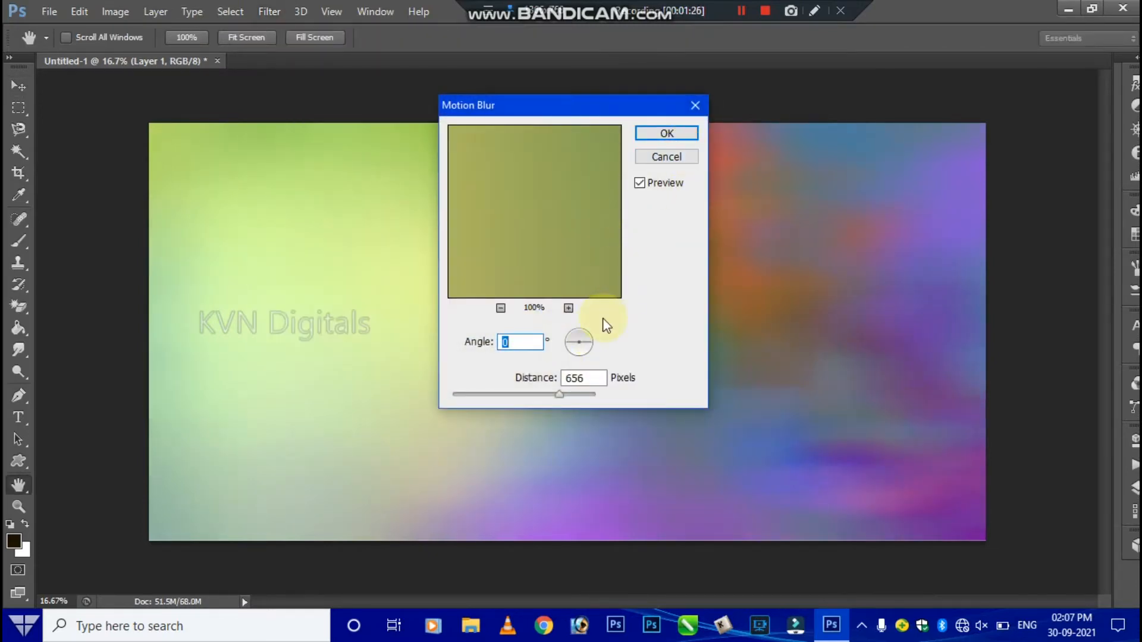
left_click(671, 135)
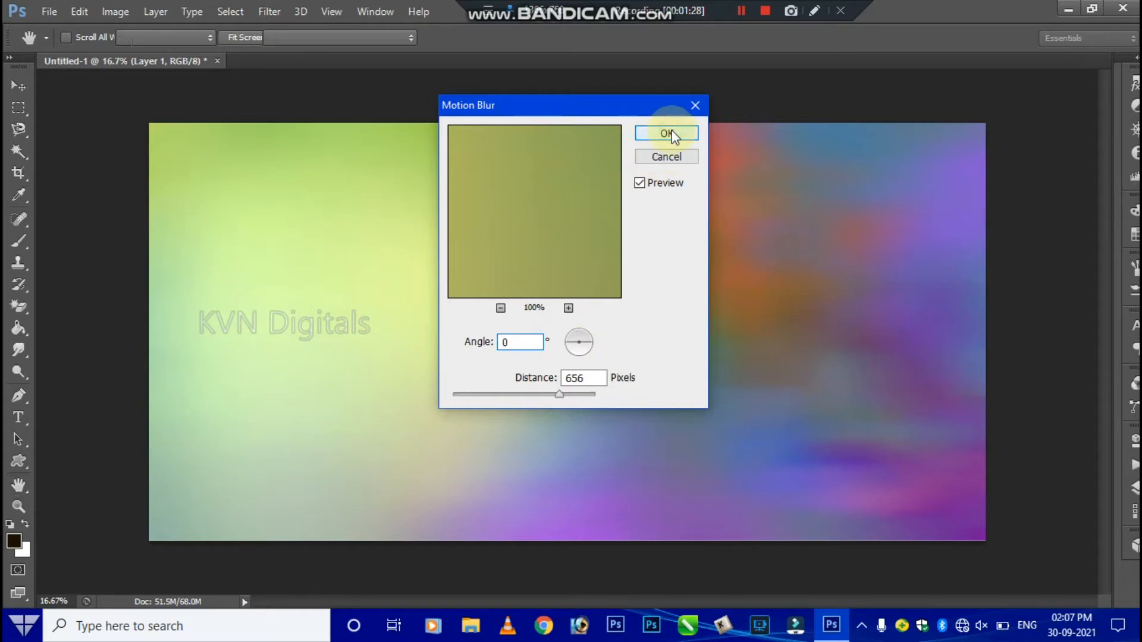
- Apply a second Motion Blur to the multicolour layer with the angle turned to vertical and a distance of 656 pixels
left_click(269, 11)
mouse_move(458, 179)
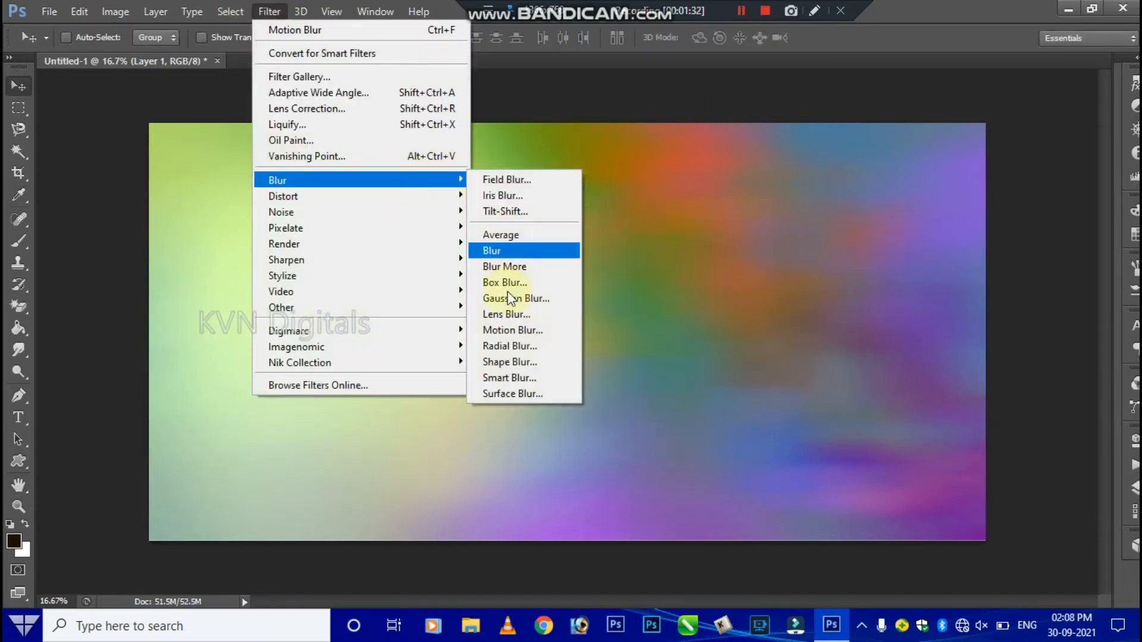
left_click(518, 329)
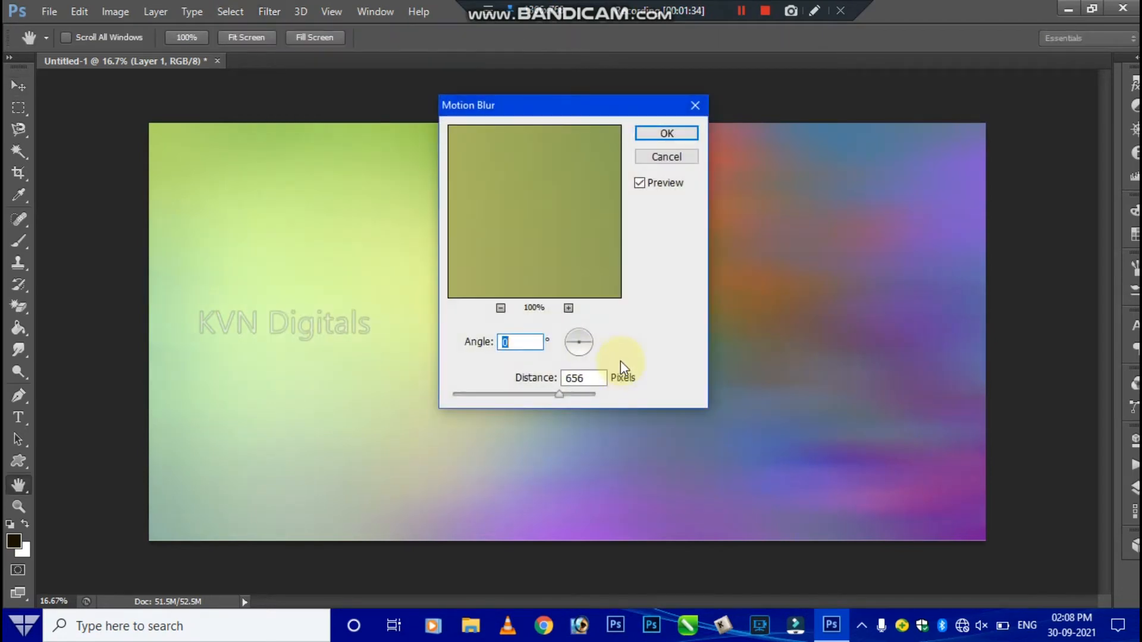
left_click_drag(567, 341, 580, 324)
left_click(666, 132)
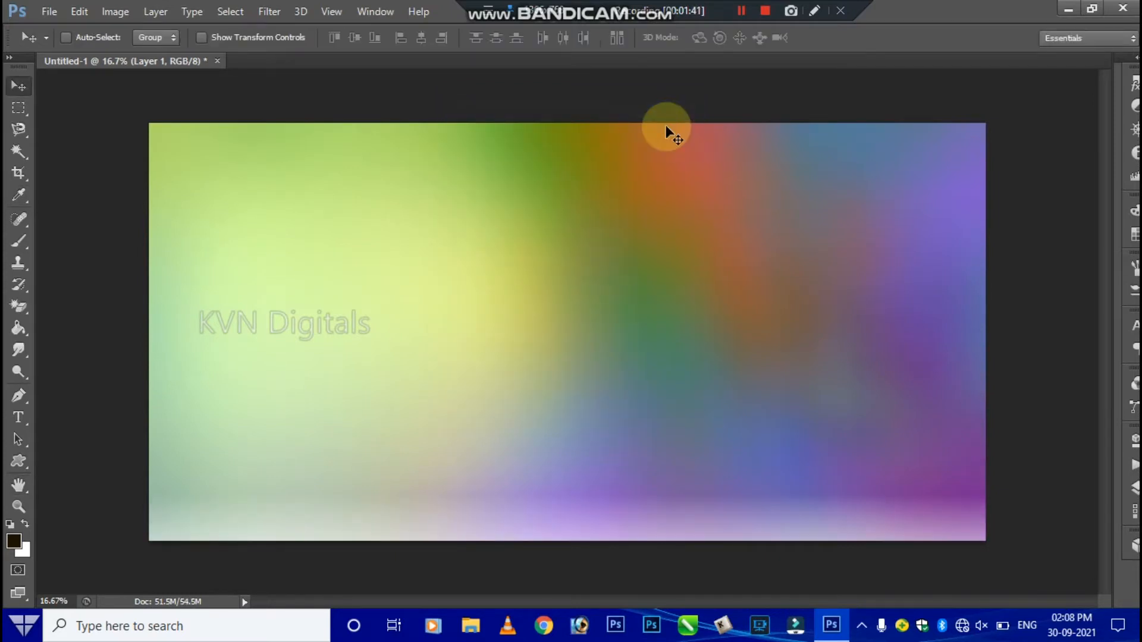
- Scale the blurred background layer proportionally from its centre to about 120% so its faded edges fall outside the canvas
key("ctrl+t")
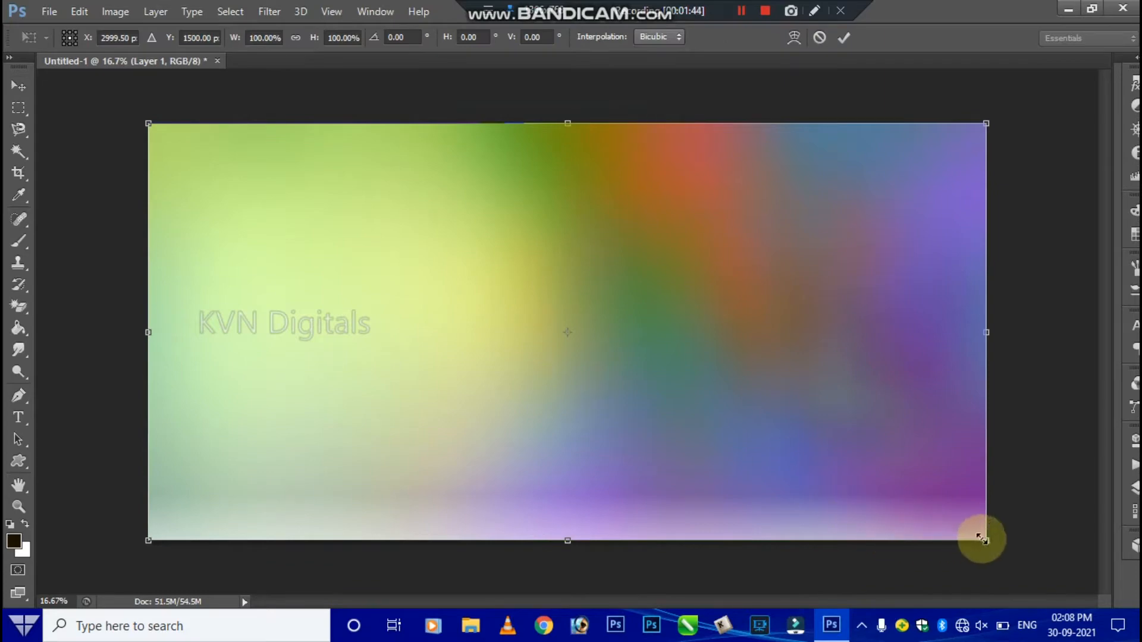
left_click_drag(985, 542, 1075, 571)
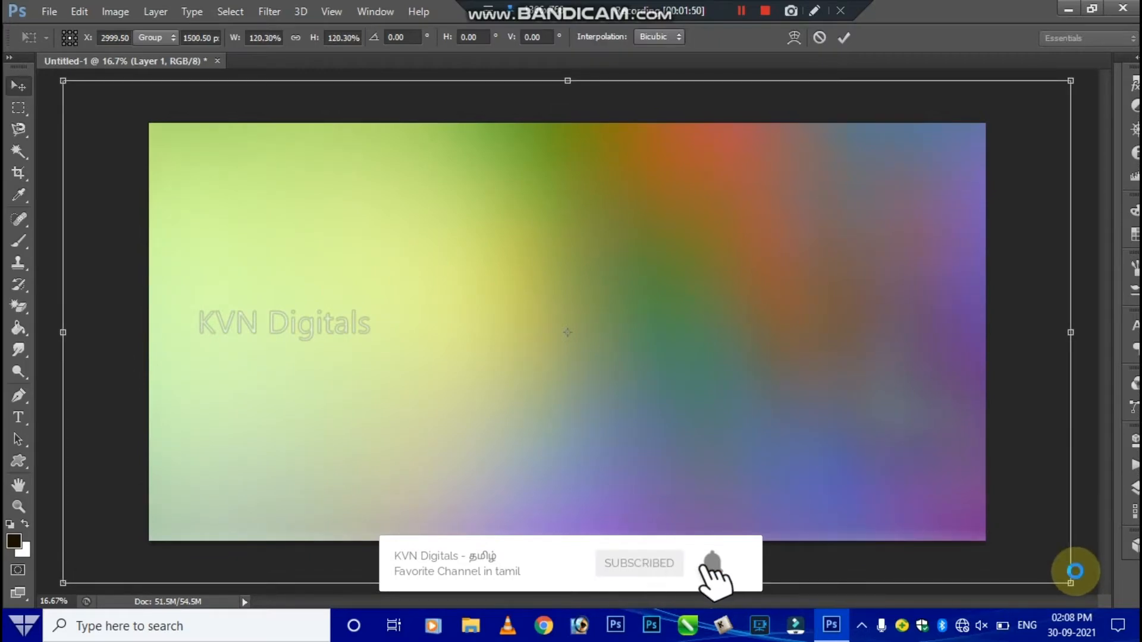
key("Return")
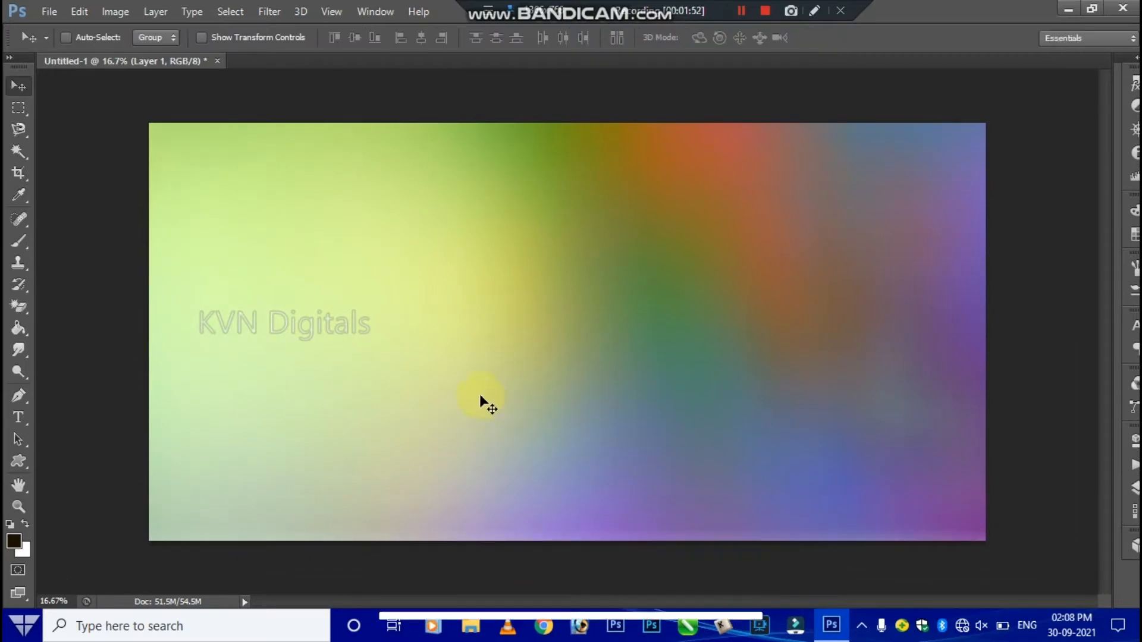
- Raise the contrast of the blurred background layer to 78 with Brightness/Contrast, leaving the brightness at 0
left_click(127, 7)
mouse_move(236, 55)
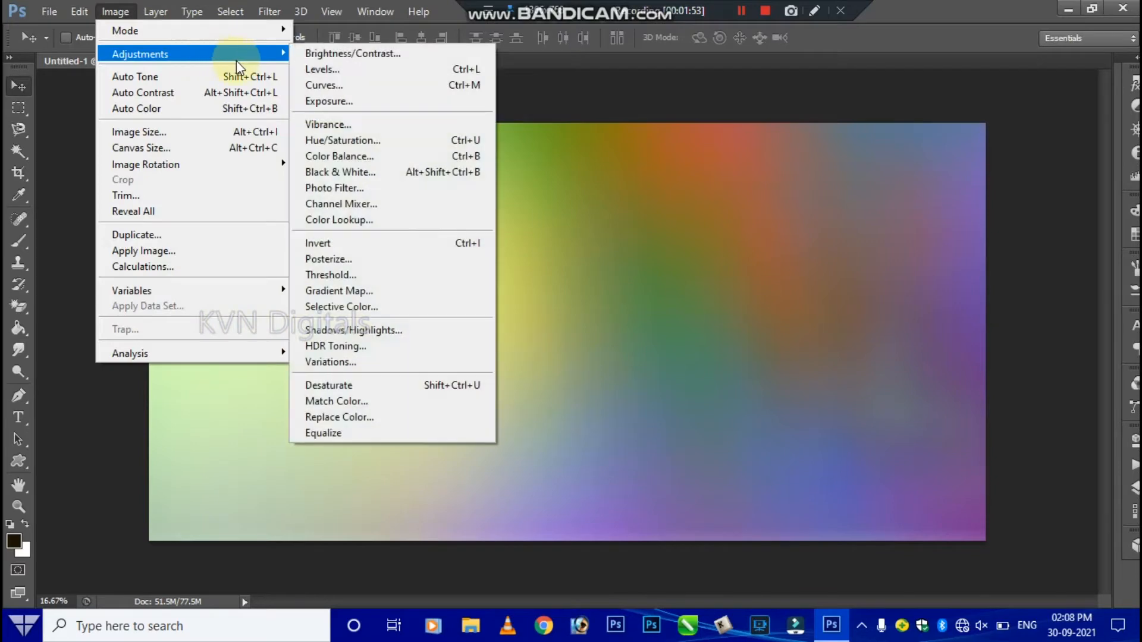
left_click(313, 59)
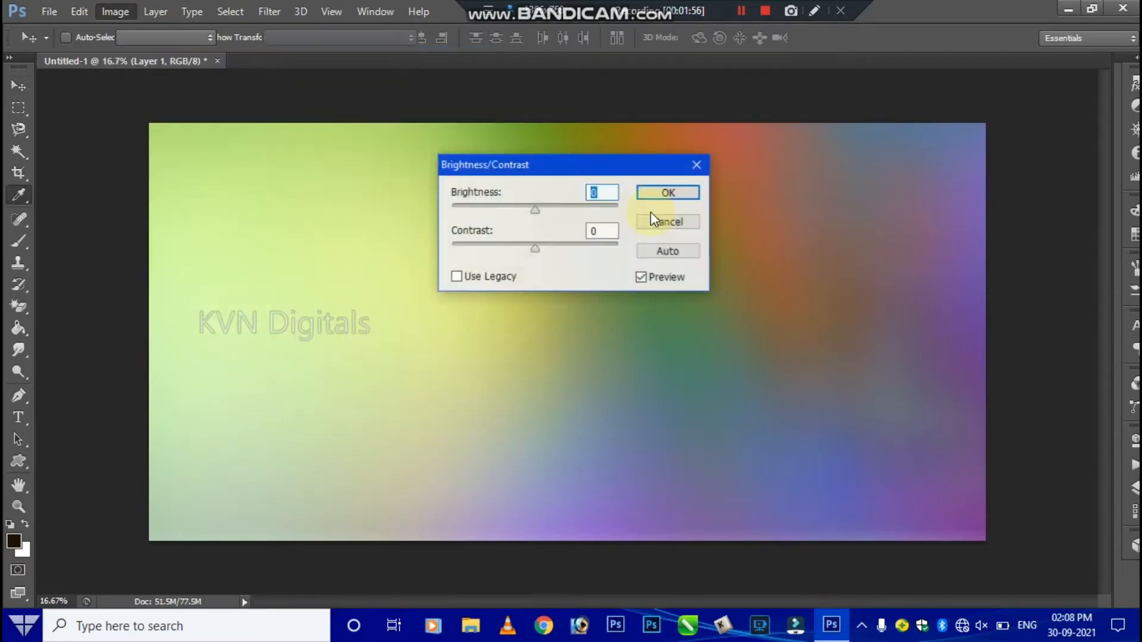
left_click_drag(587, 248, 595, 249)
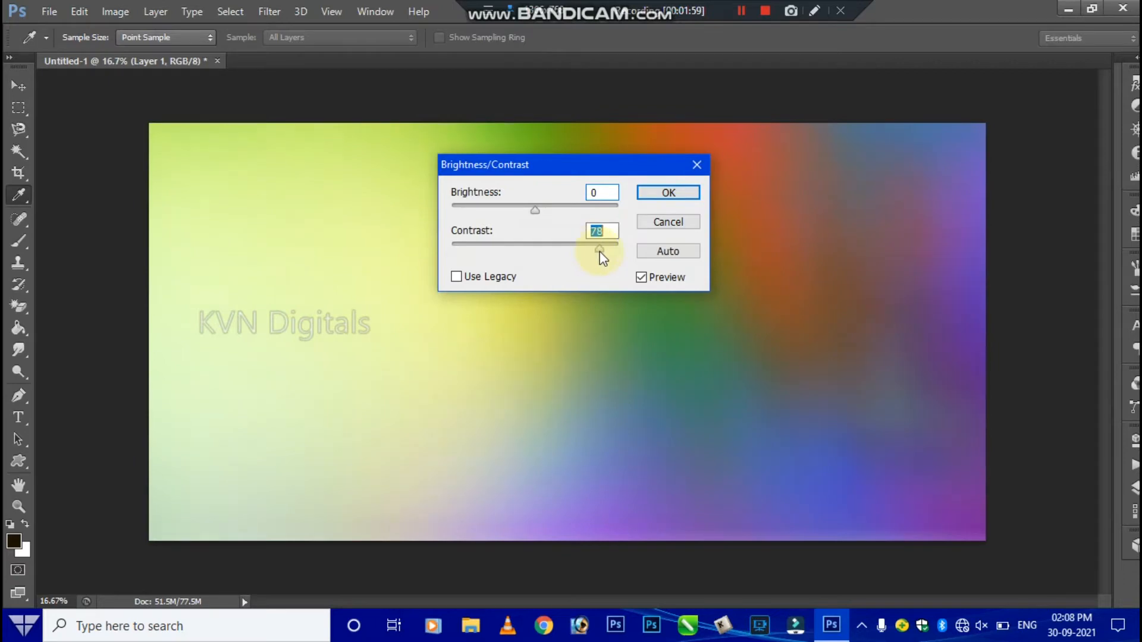
left_click(664, 195)
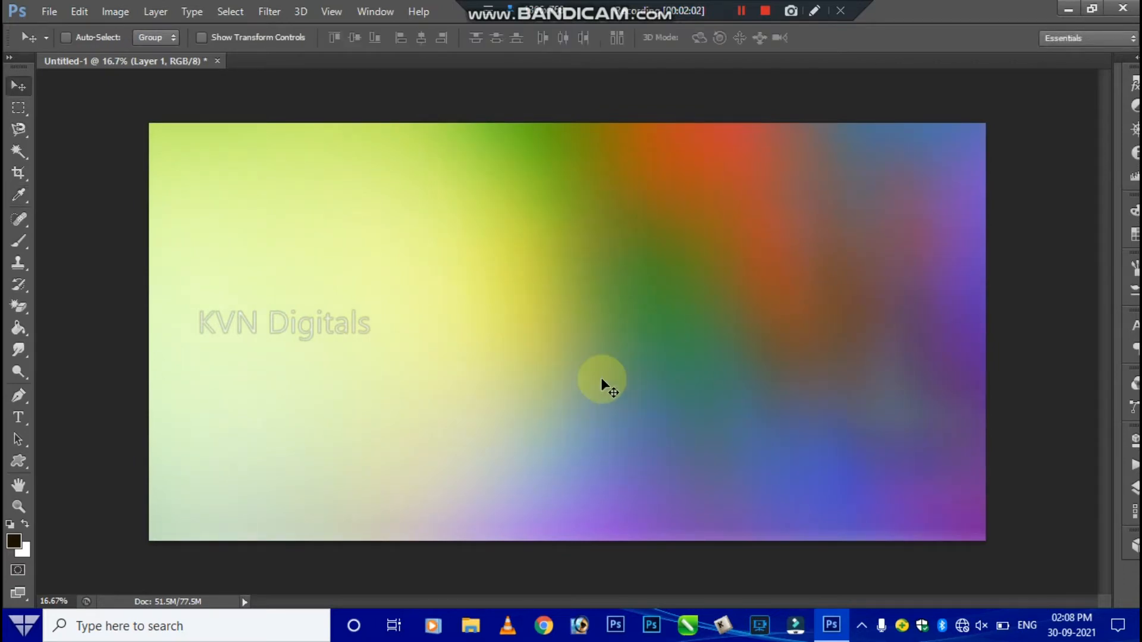
- Open the file Vijayakandh Art Image-.psd from Local Disk (E:)
key("ctrl+o")
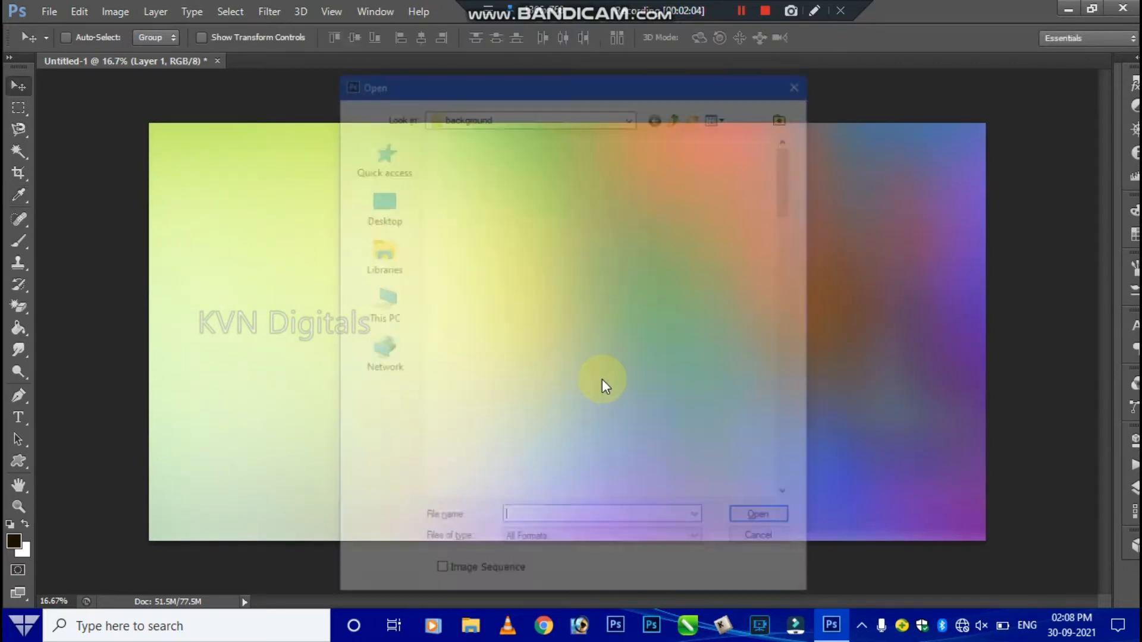
left_click(383, 307)
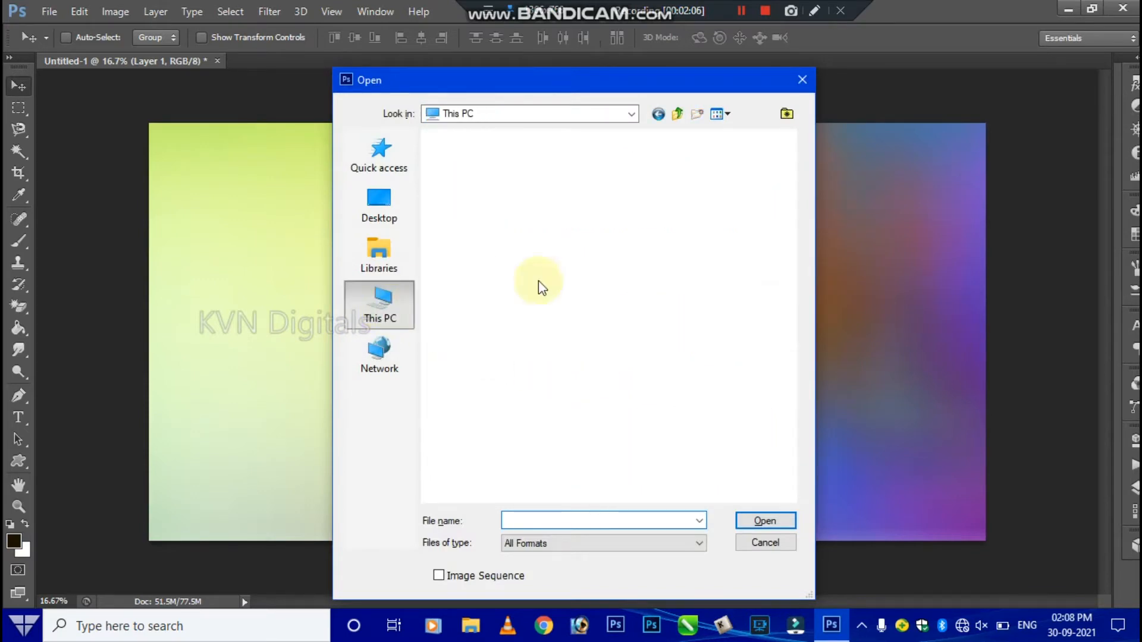
left_click_drag(792, 197, 791, 250)
double_click(536, 470)
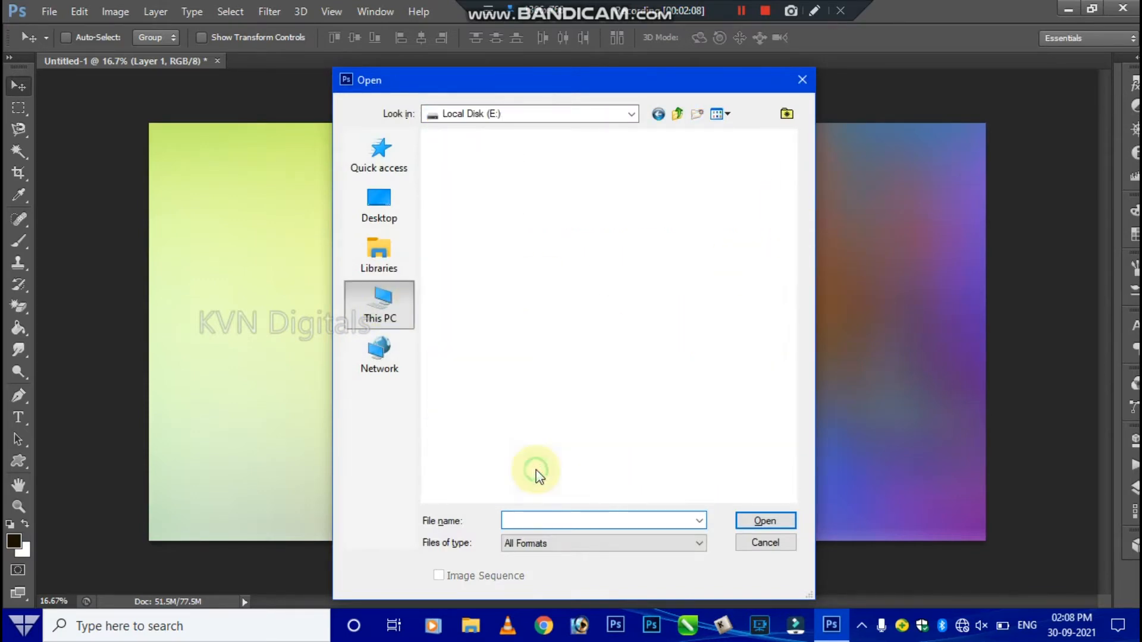
left_click_drag(791, 178, 790, 384)
double_click(719, 320)
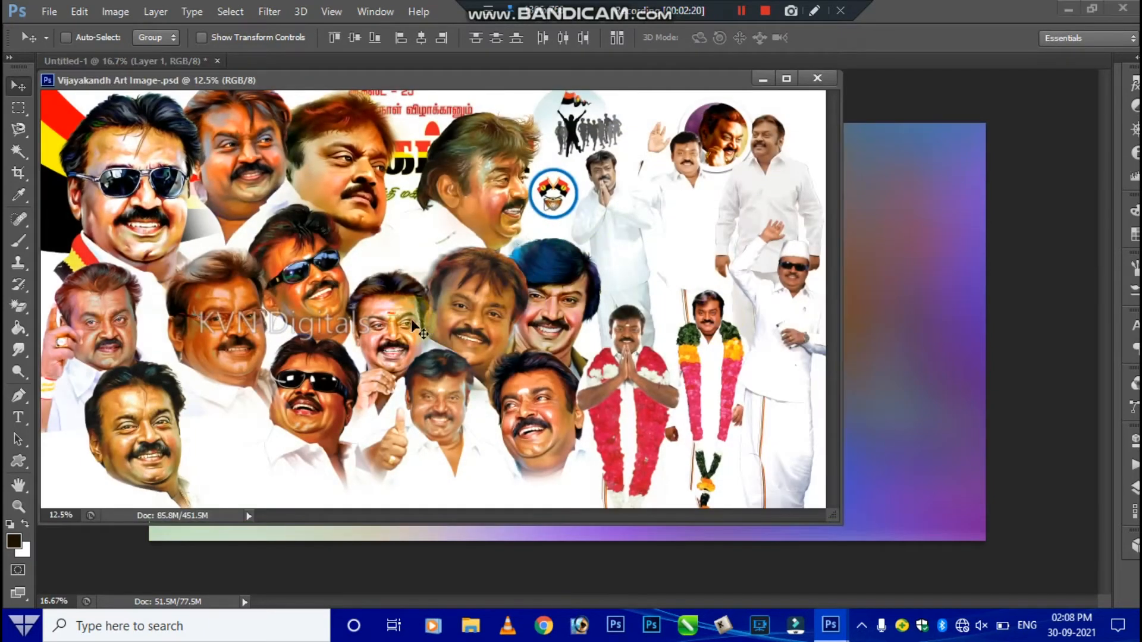
- Copy the smiling portrait with the hand near the chin and the round party emblem from the collection into the banner document
right_click(386, 352)
left_click(408, 360)
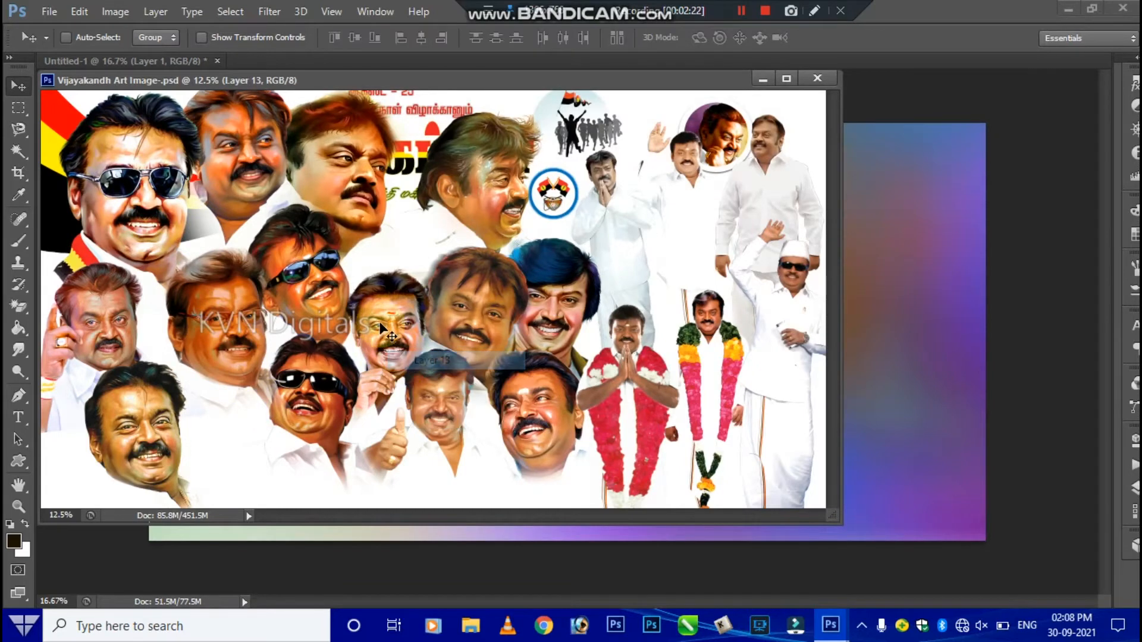
left_click_drag(384, 316, 883, 266)
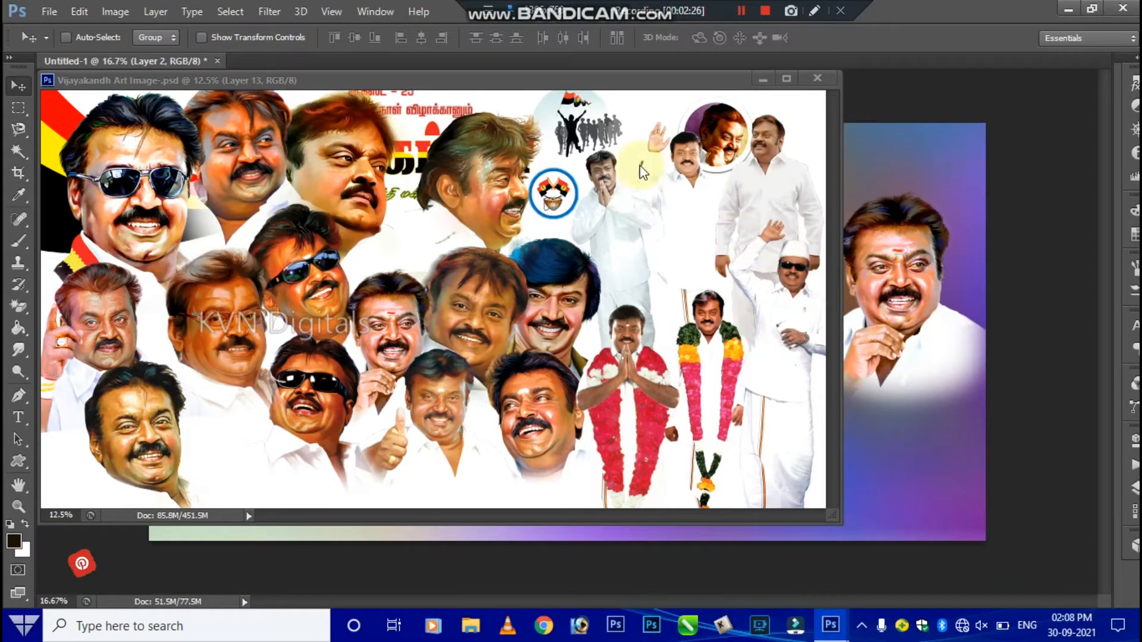
right_click(548, 186)
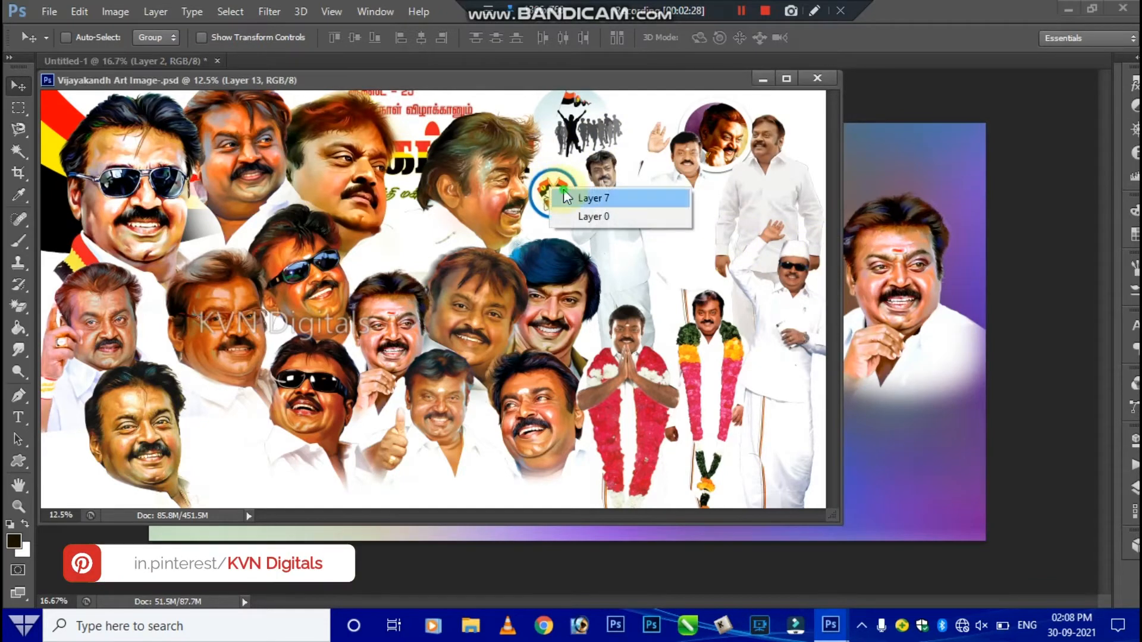
left_click(593, 198)
left_click_drag(593, 198, 884, 177)
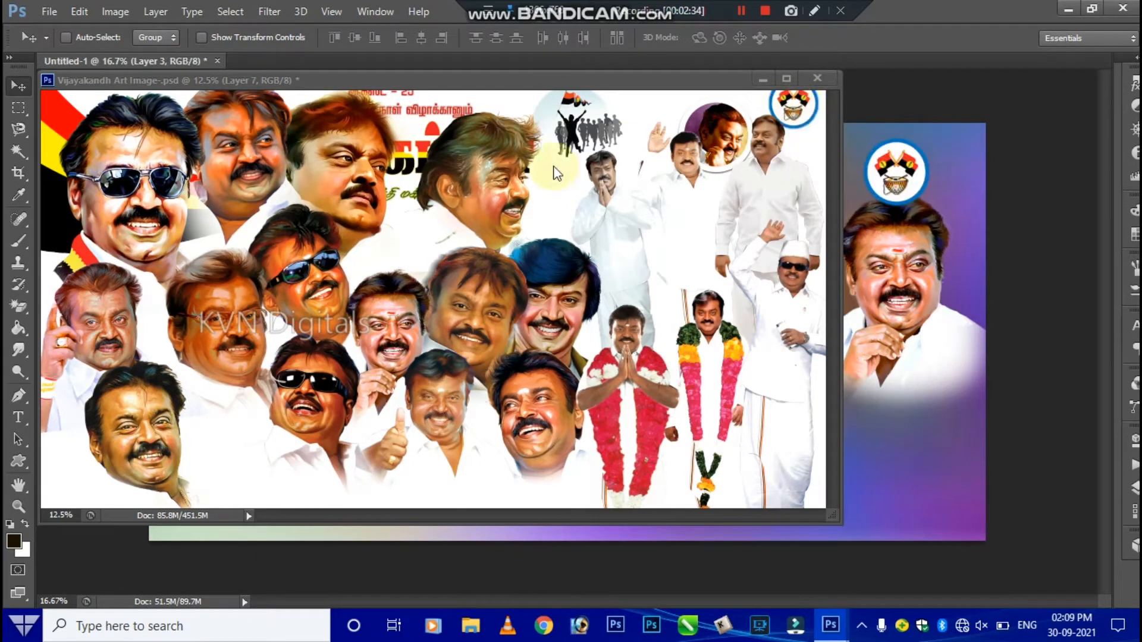
- Copy the crowd silhouette with the raised flag from the collection into the banner, below the portrait
left_click(569, 122)
right_click(573, 123)
left_click(605, 138)
left_click_drag(569, 132, 921, 416)
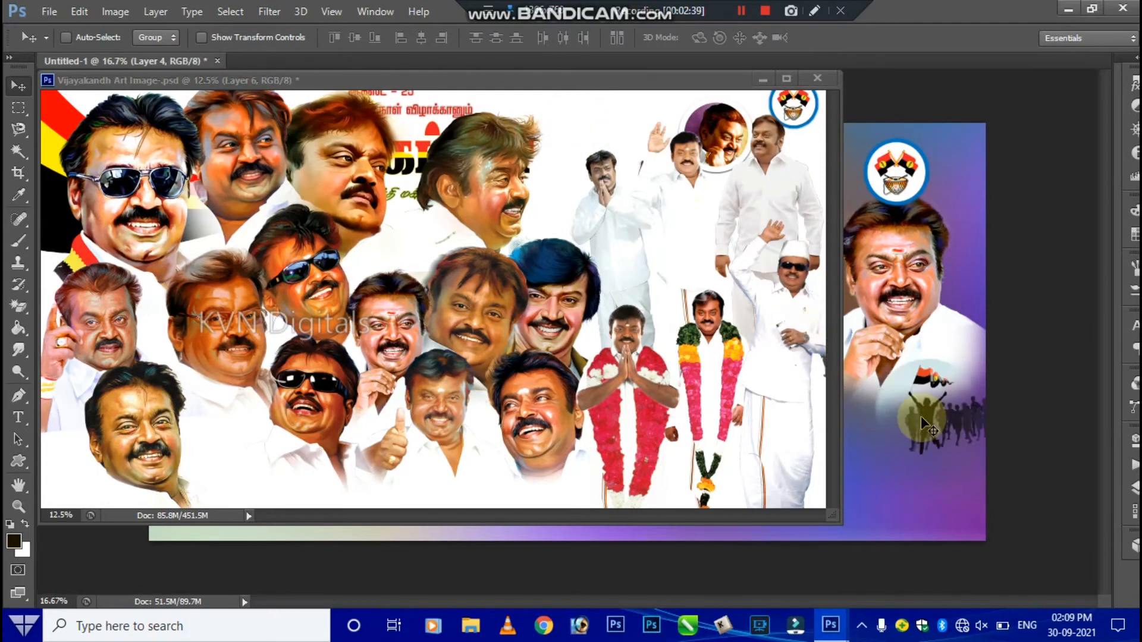
- Copy the linked Tamil title texts around கேப்டன் from the collection into the upper part of the banner
right_click(395, 158)
left_click(419, 165)
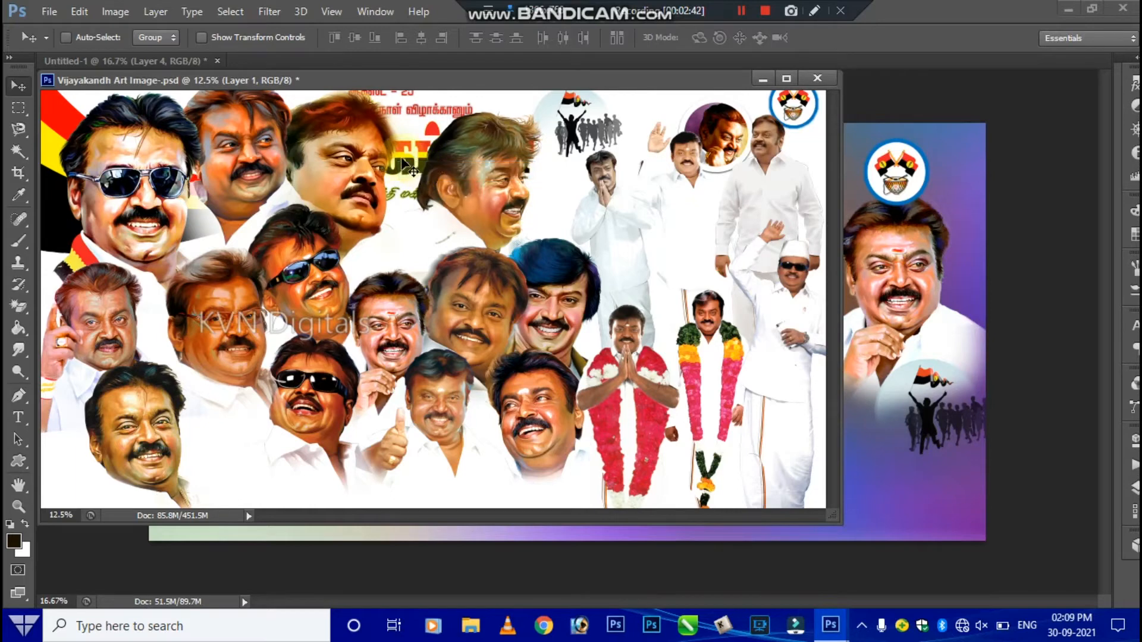
right_click(403, 162)
left_click(408, 169)
right_click(408, 167)
left_click(420, 172)
left_click_drag(420, 173, 897, 184)
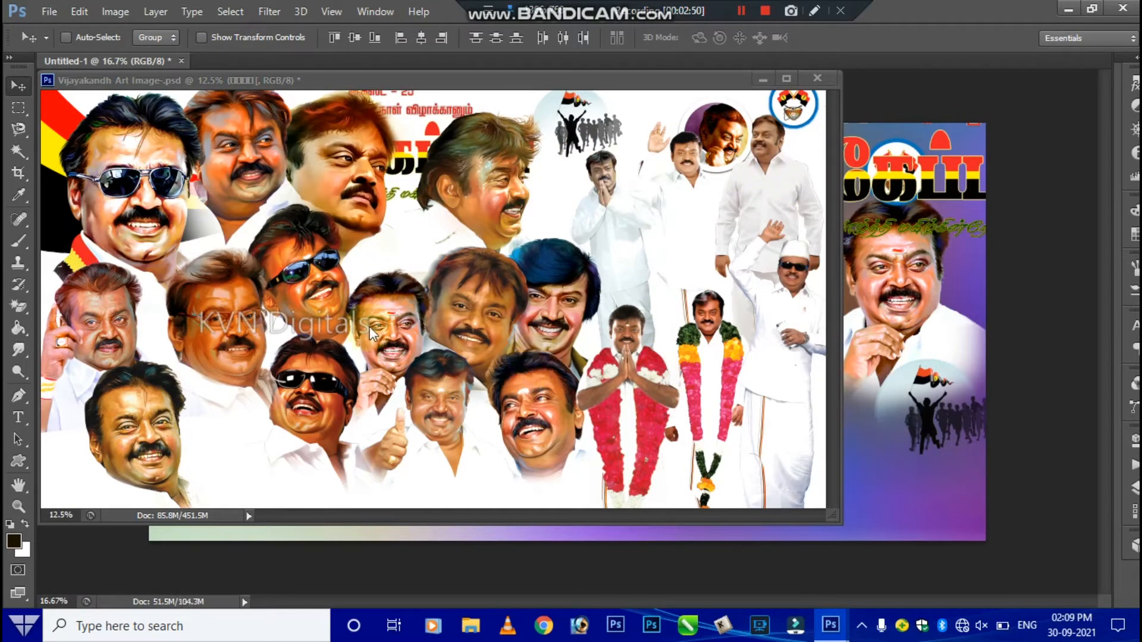
- Copy the red, yellow and black flag stripes into the banner, minimise the collection file and move the stripes to the banner's left half
right_click(51, 208)
left_click(71, 222)
left_click_drag(72, 222, 888, 255)
left_click(762, 81)
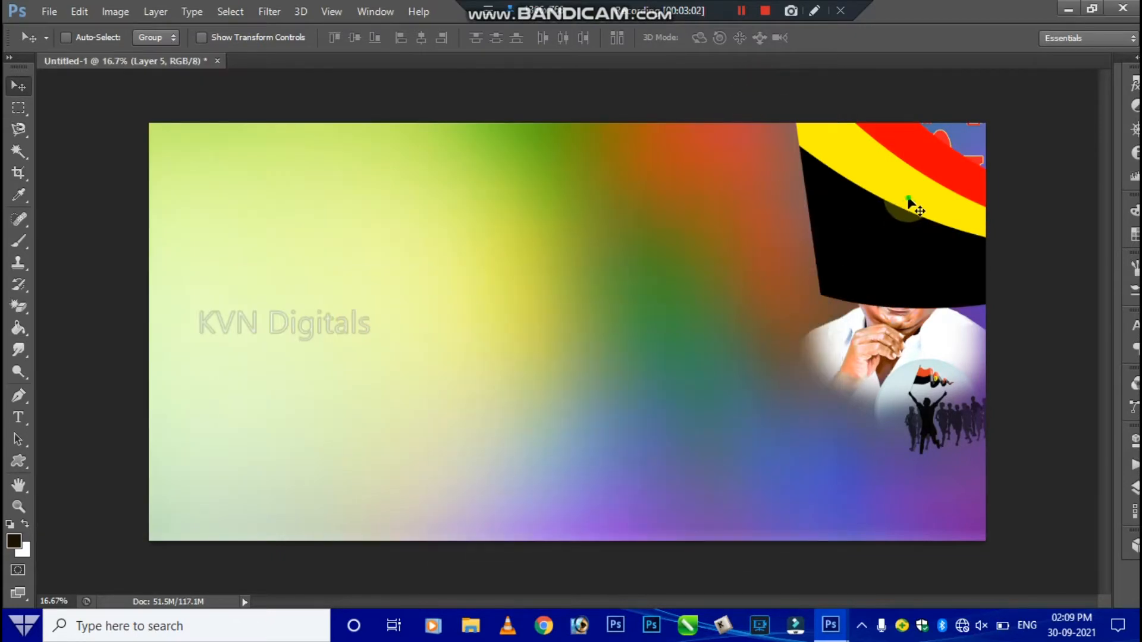
left_click_drag(904, 204, 394, 296)
- Hide every layer above the portrait: Layer 5, the four text layers, Layer 4 and Layer 3
key("Tab")
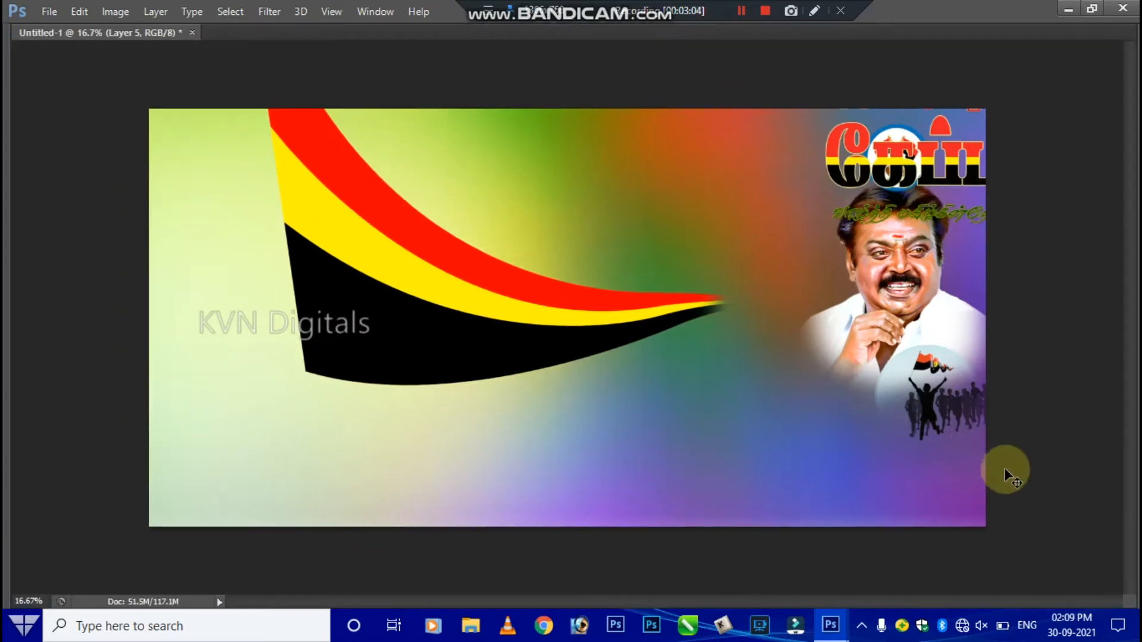
key("Tab")
left_click(1133, 489)
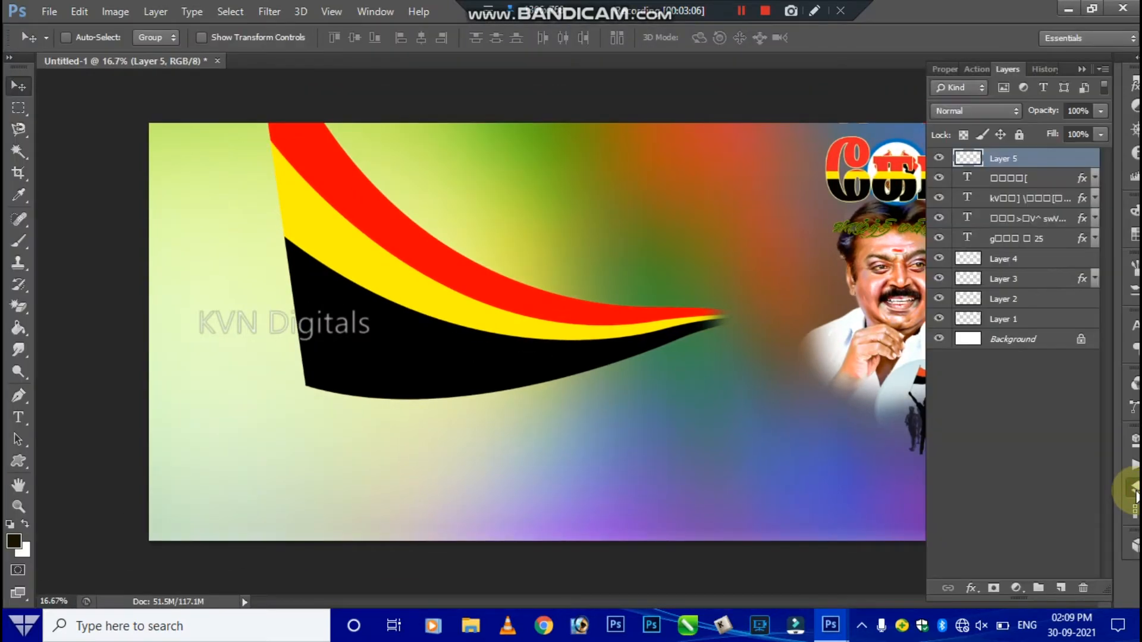
left_click(939, 159)
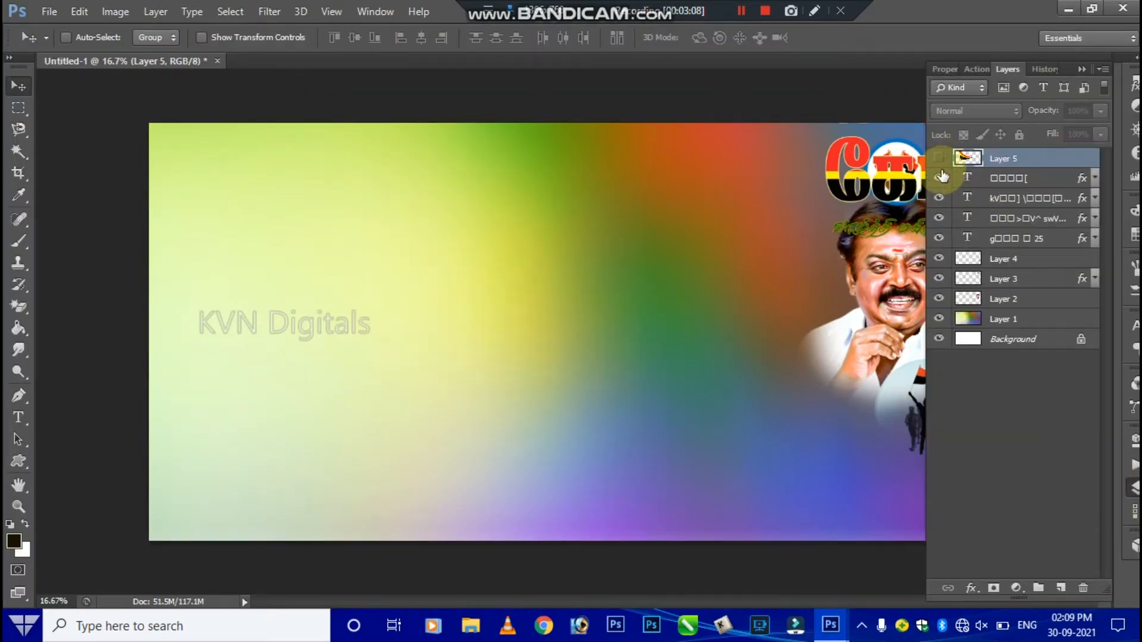
left_click(939, 179)
left_click(939, 198)
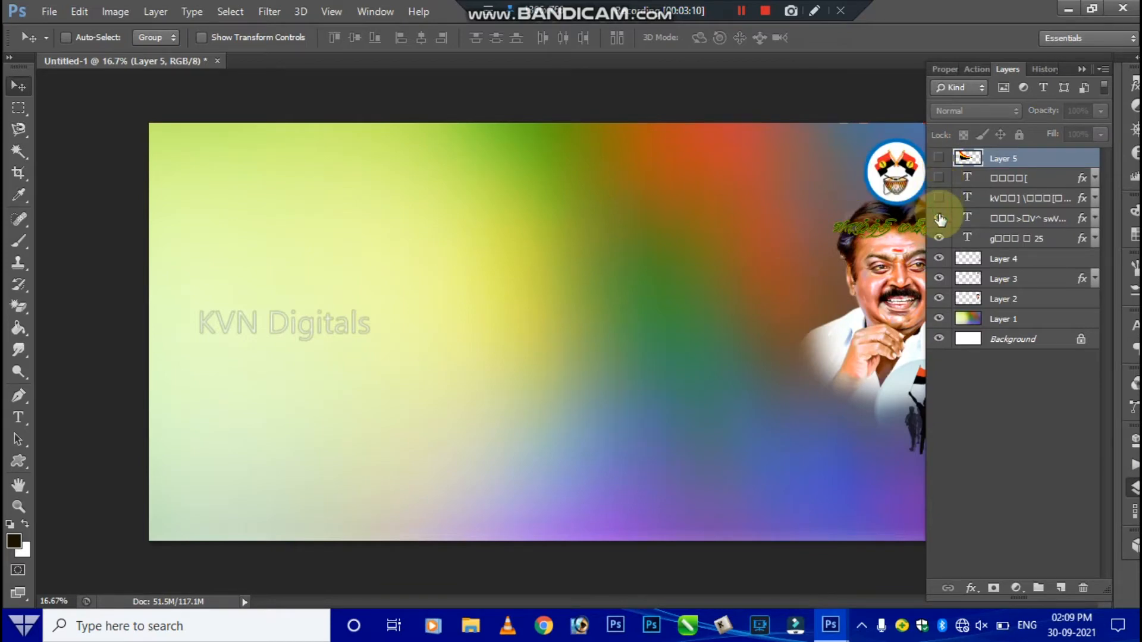
left_click(939, 218)
left_click(939, 238)
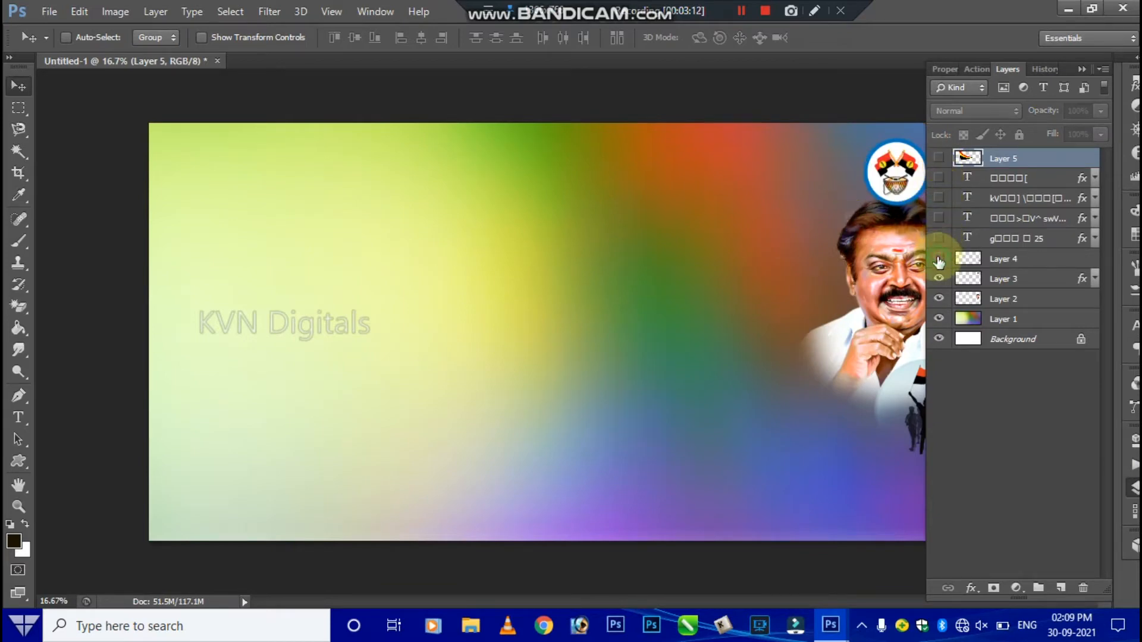
left_click(939, 260)
left_click(940, 279)
- Move the portrait to the banner's left side and enlarge it proportionally until it nearly fills the banner's height
left_click_drag(894, 296, 485, 316)
right_click(895, 303)
left_click(904, 306)
left_click_drag(901, 307, 306, 310)
key("ctrl+t")
left_click_drag(433, 221, 535, 173)
left_click_drag(534, 173, 537, 168)
key("Return")
left_click_drag(334, 271, 358, 271)
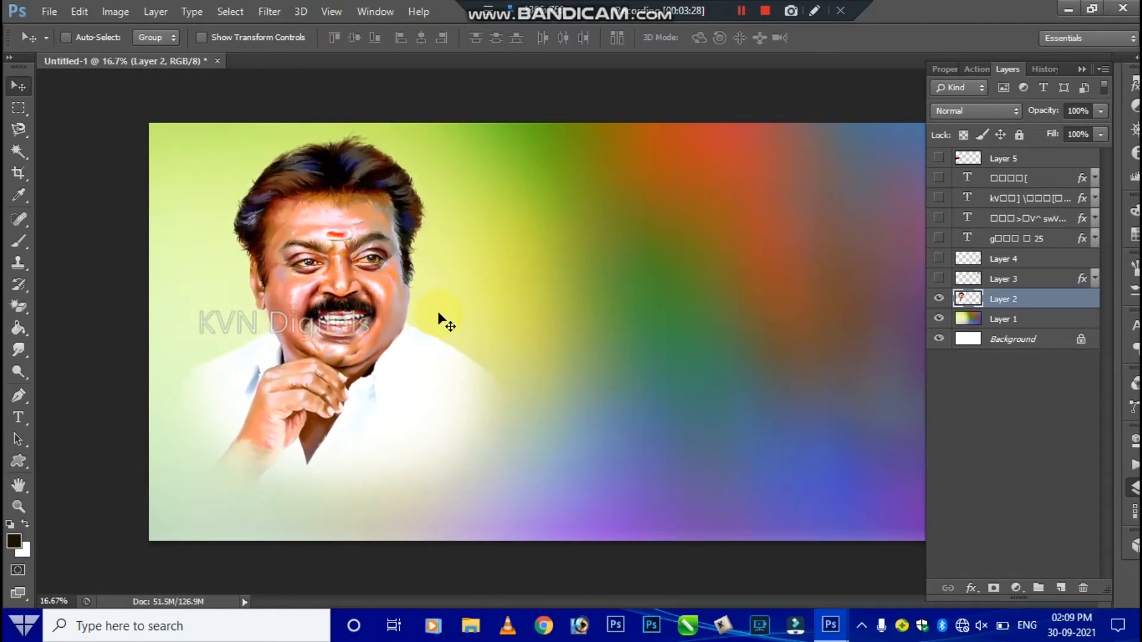
- Open the light image i MDE 5 from the Light PNG Part-1 folder
key("ctrl+o")
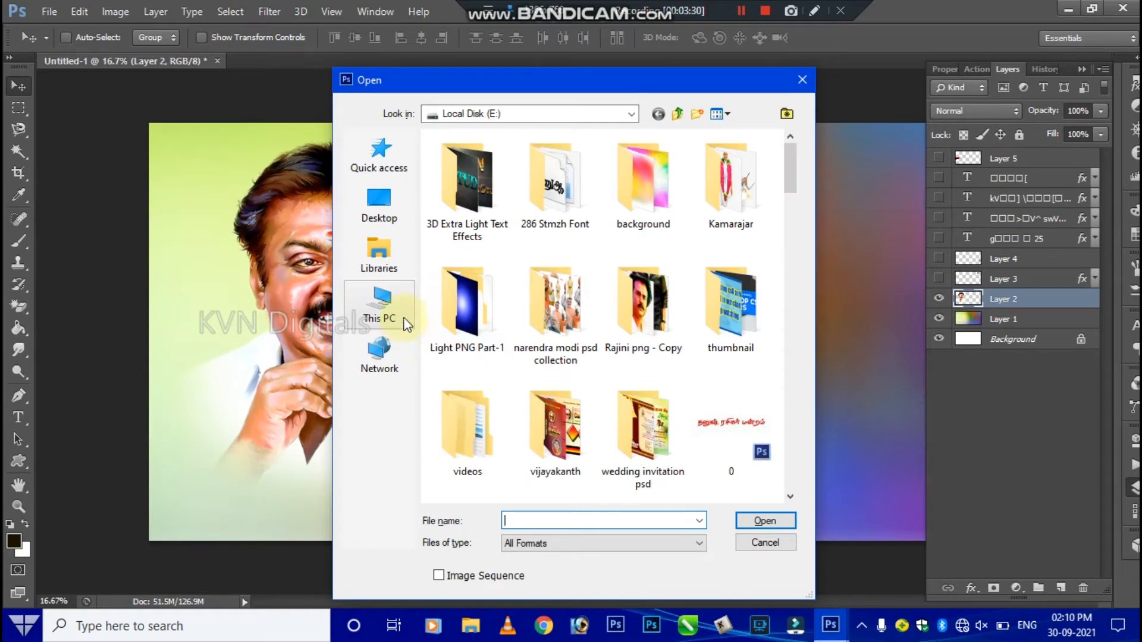
double_click(479, 304)
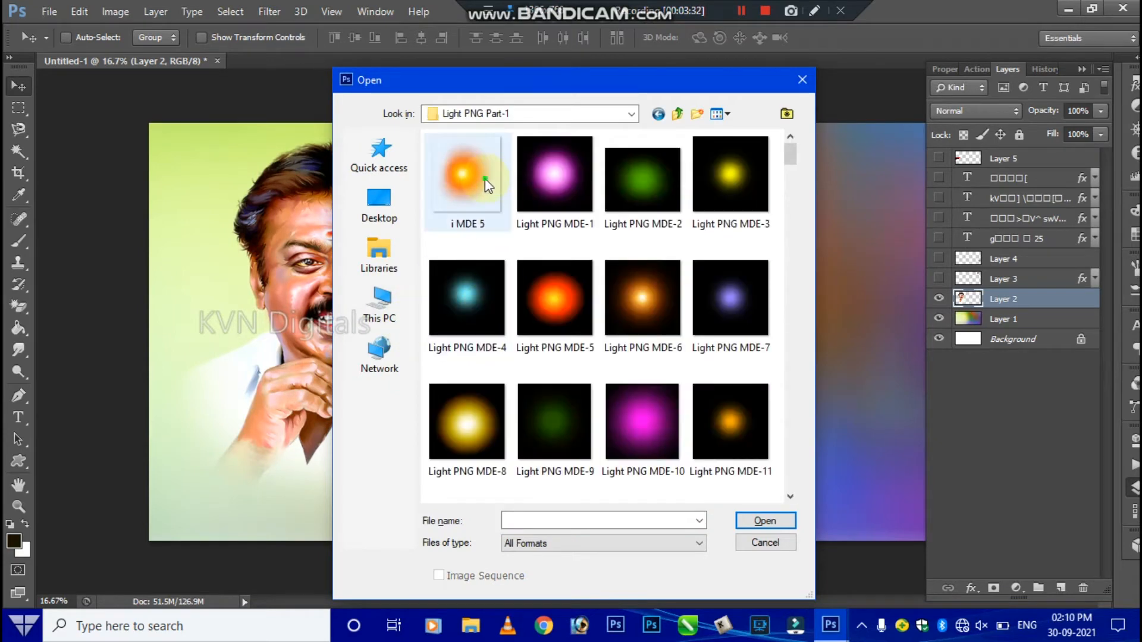
double_click(485, 179)
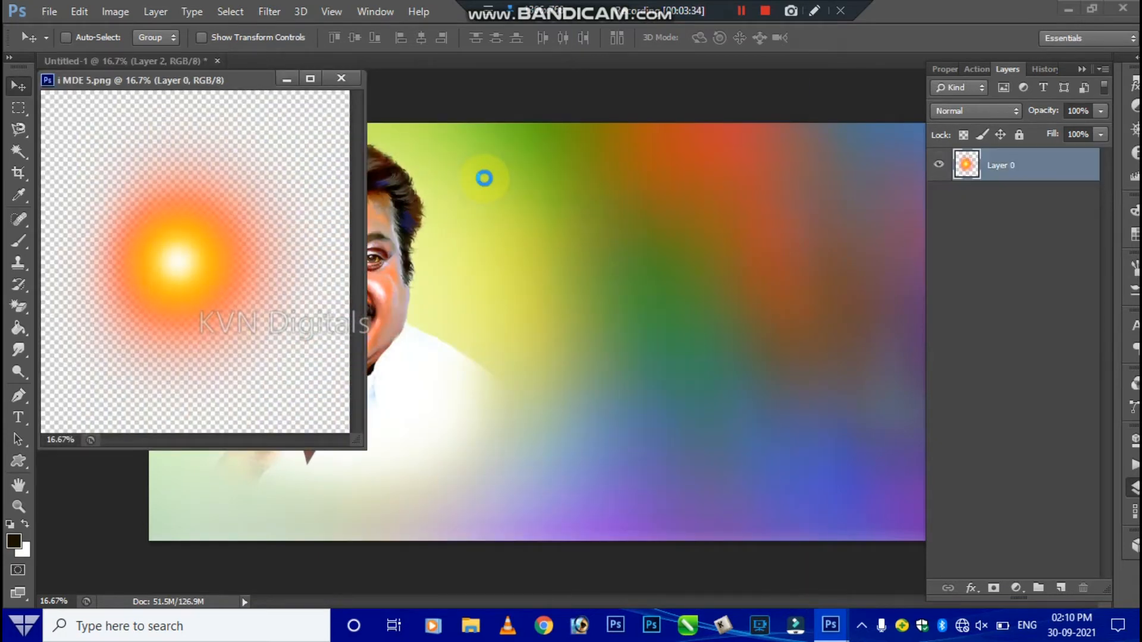
- Copy the orange glow into the banner, close its source file and place the glow beside the portrait's cheek and hand
left_click_drag(179, 259, 415, 286)
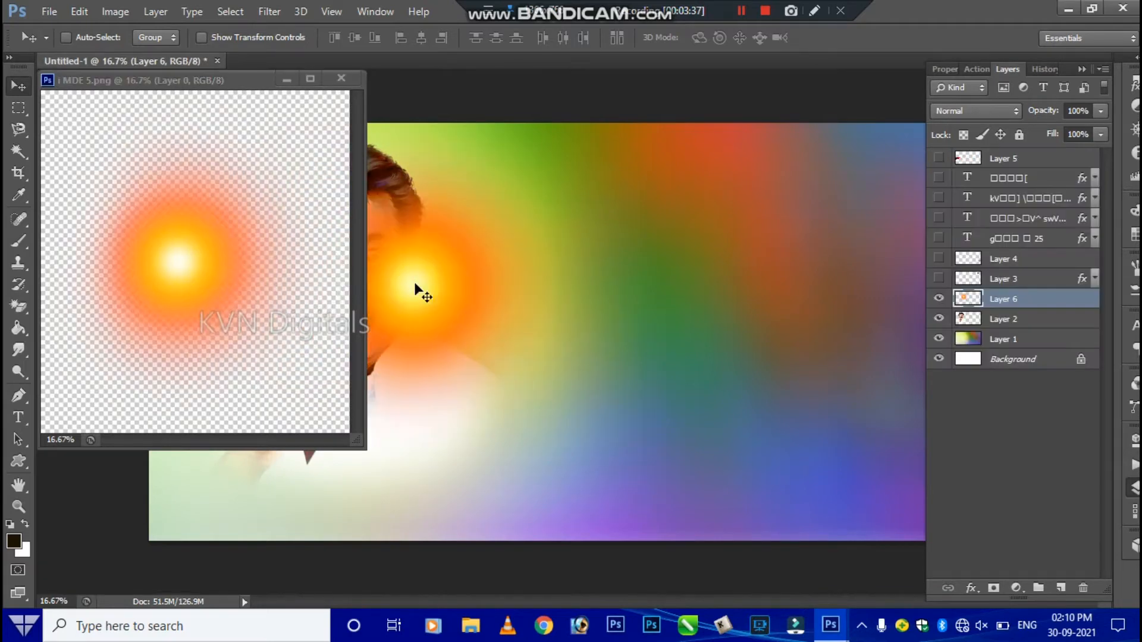
left_click(342, 74)
left_click_drag(416, 281, 270, 333)
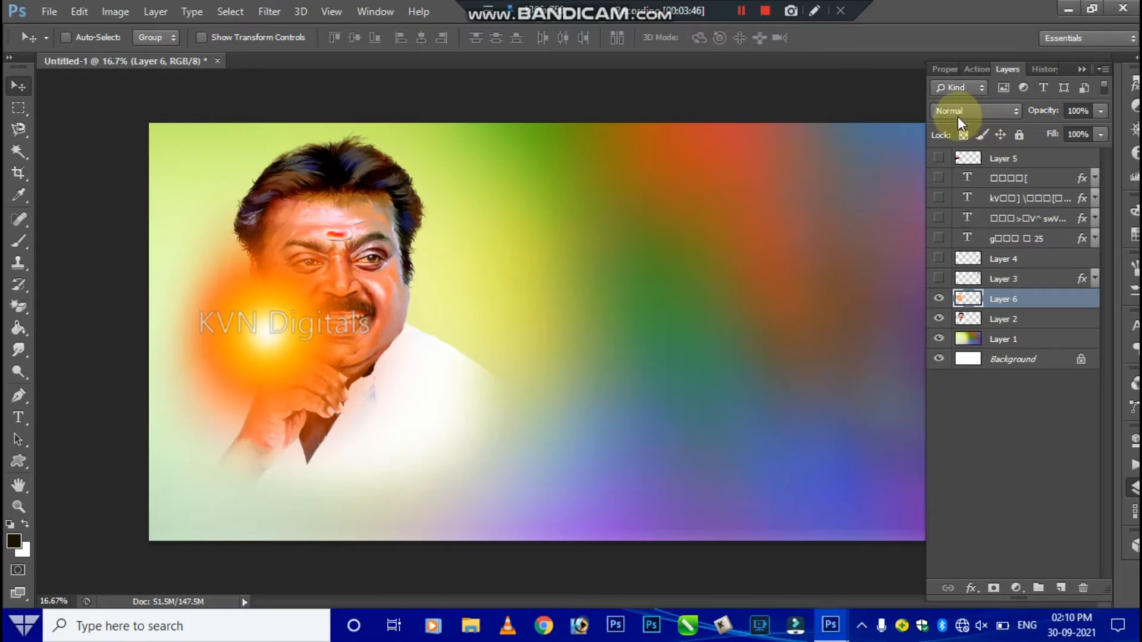
- Set the glow layer's blend mode to Screen and keep it stacked directly above the portrait layer
left_click(1017, 113)
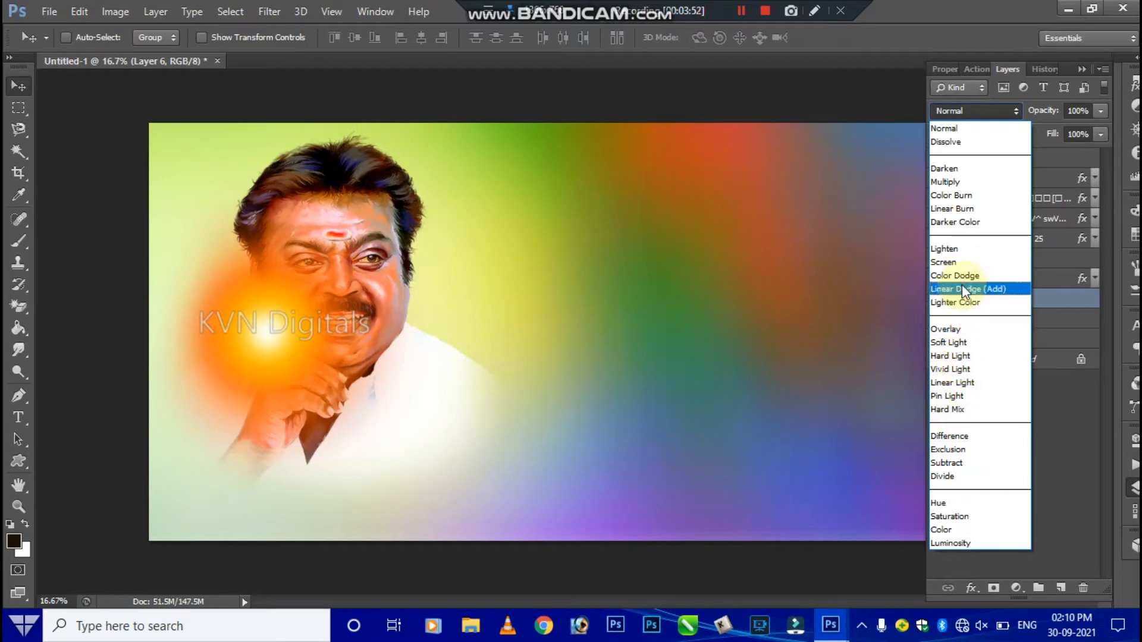
left_click(959, 265)
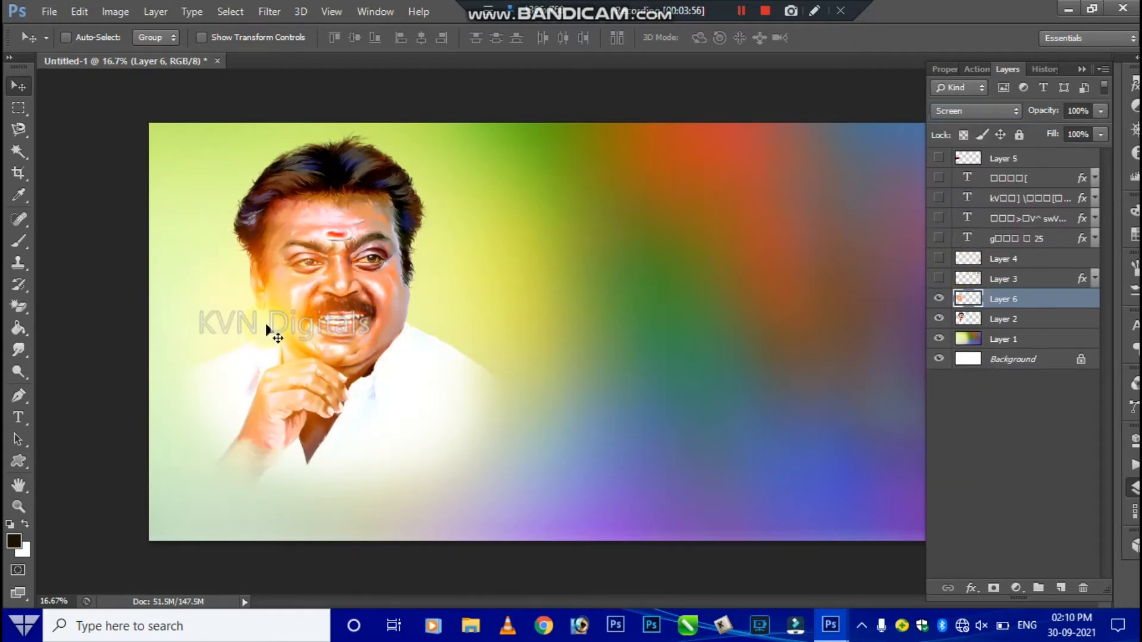
key("ctrl+bracketleft")
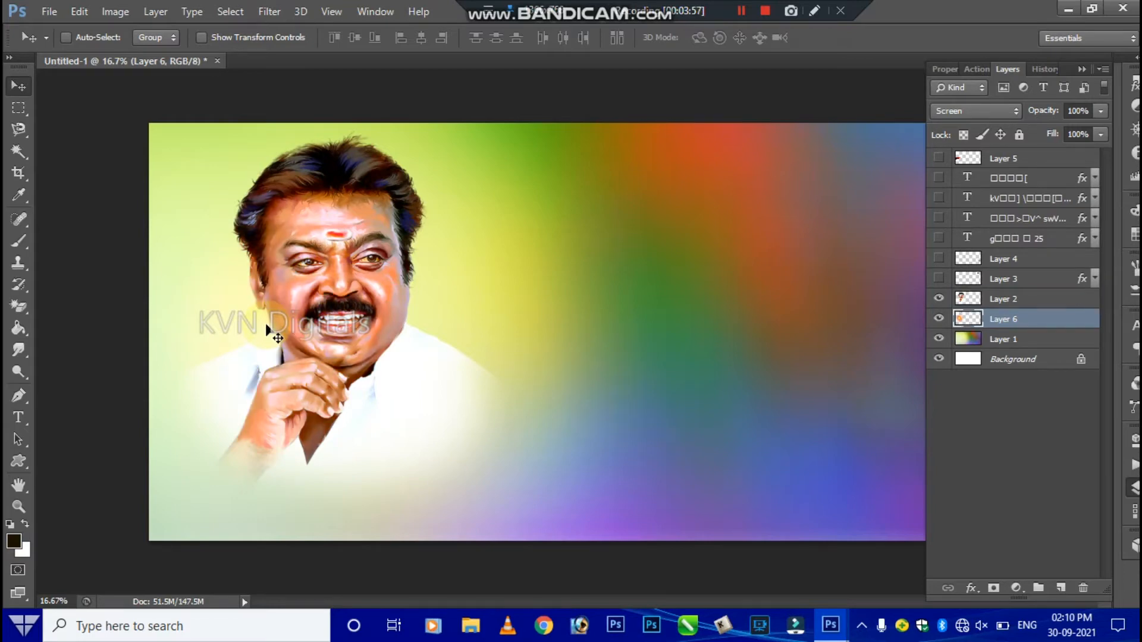
key("ctrl+bracketright")
- Set the glow layer's opacity to 87% and move the glow across the portrait's face
key("2")
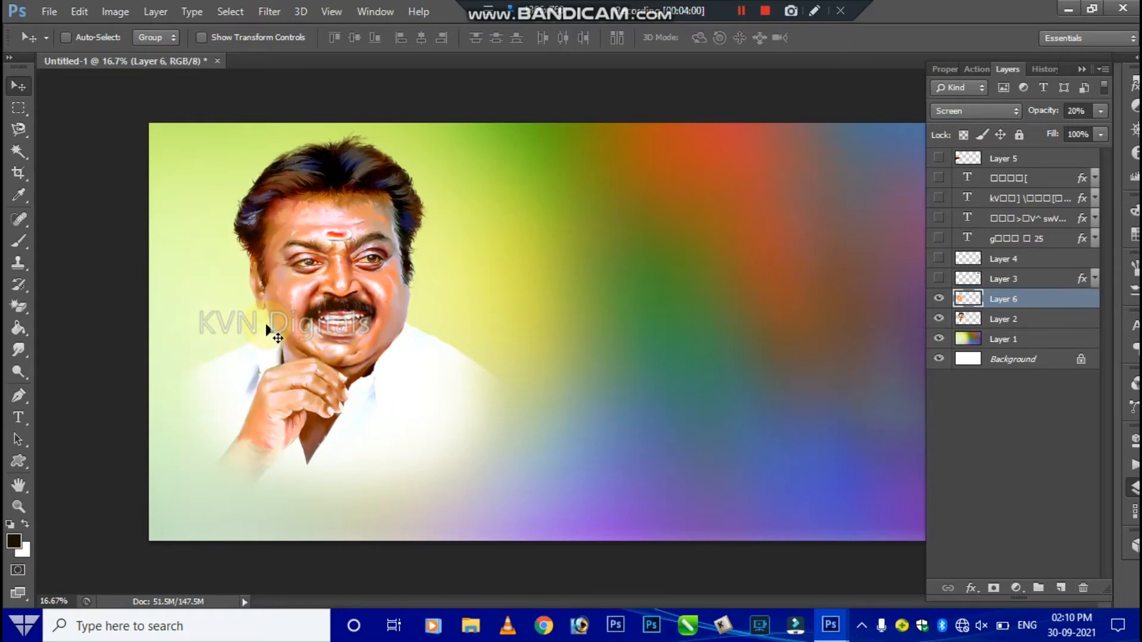
key("9")
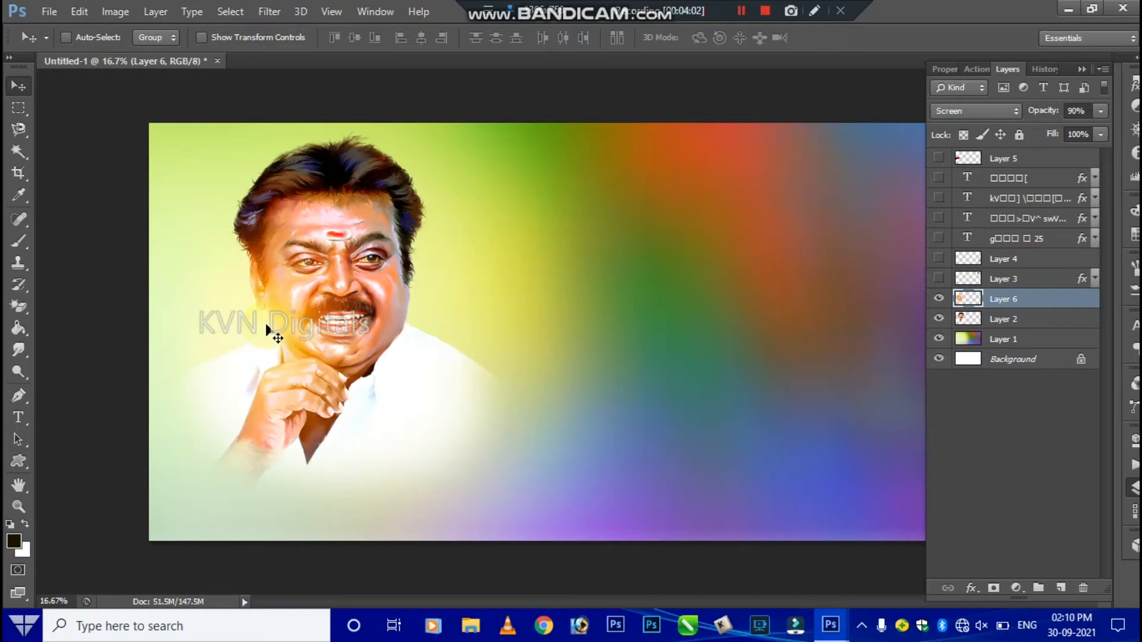
key("0")
key("9")
key("8")
key("7")
left_click_drag(260, 341, 389, 290)
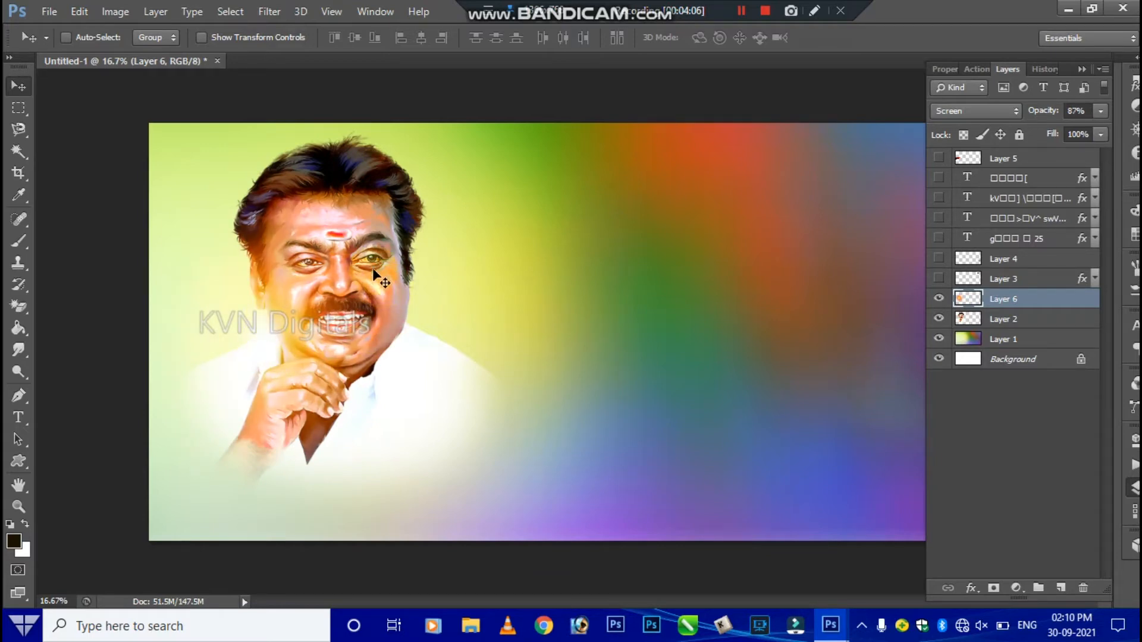
- Show the emblem layer, place the emblem in the banner's upper-left corner and set its opacity to 40%
left_click(940, 281)
left_click_drag(893, 174, 187, 155)
right_click(900, 169)
left_click(920, 177)
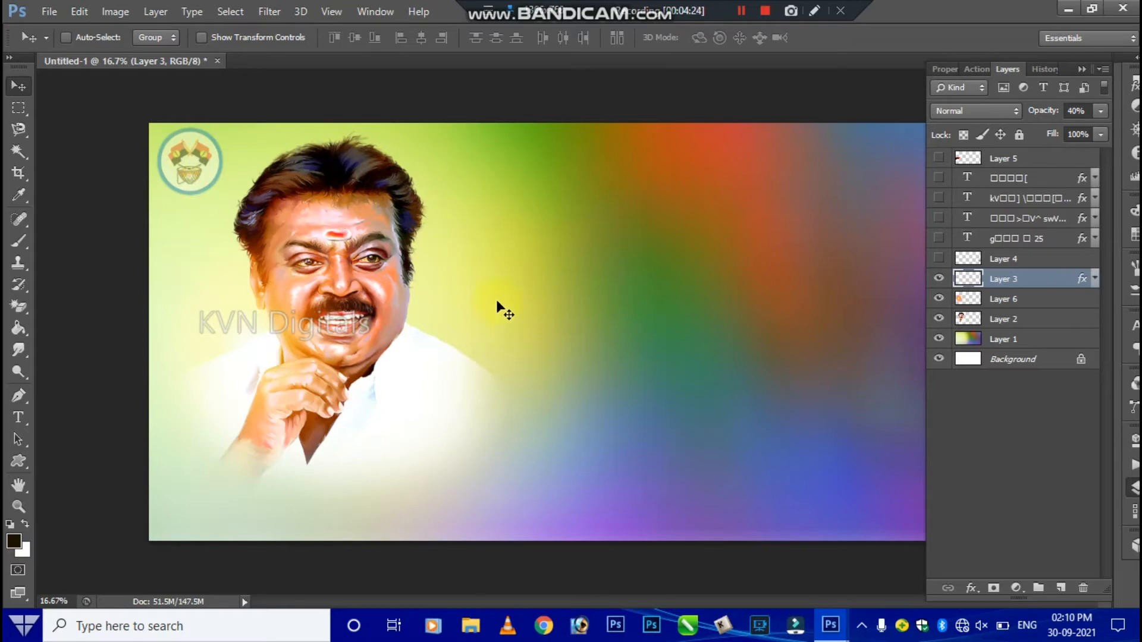
- Show the four text layers and the crowd silhouette layer again
left_click(940, 199)
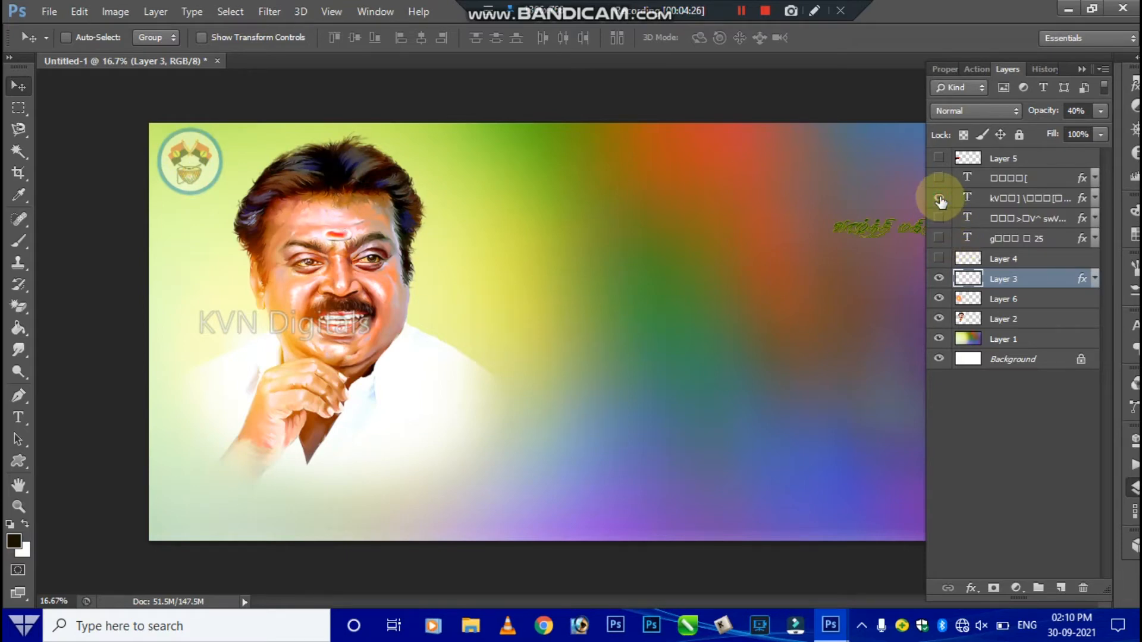
left_click(939, 218)
left_click(939, 239)
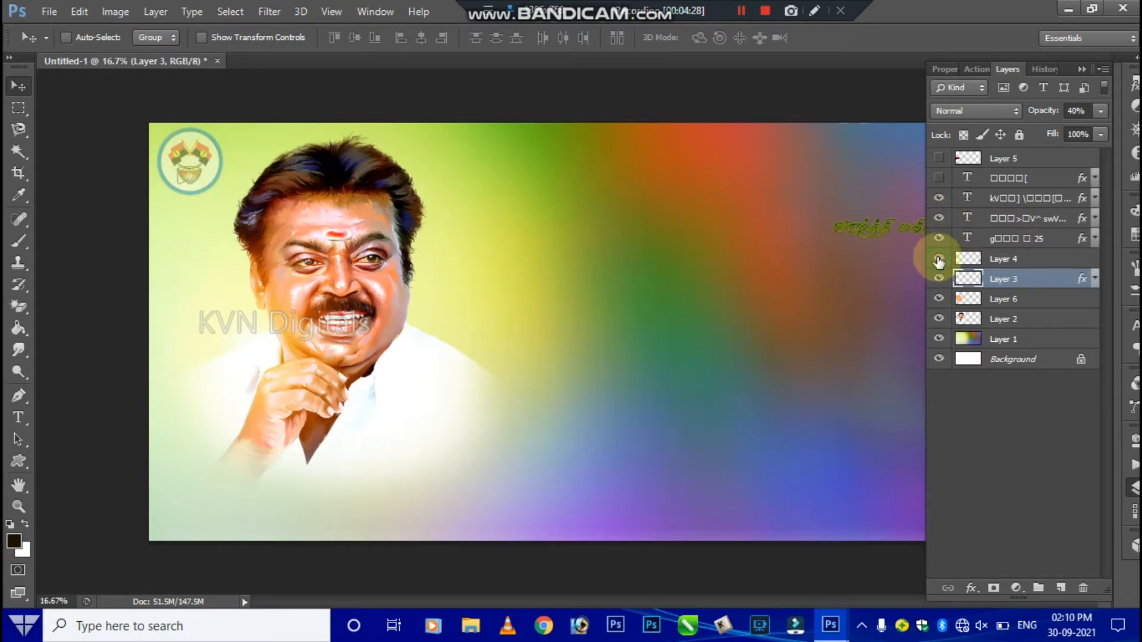
left_click(939, 260)
left_click(939, 177)
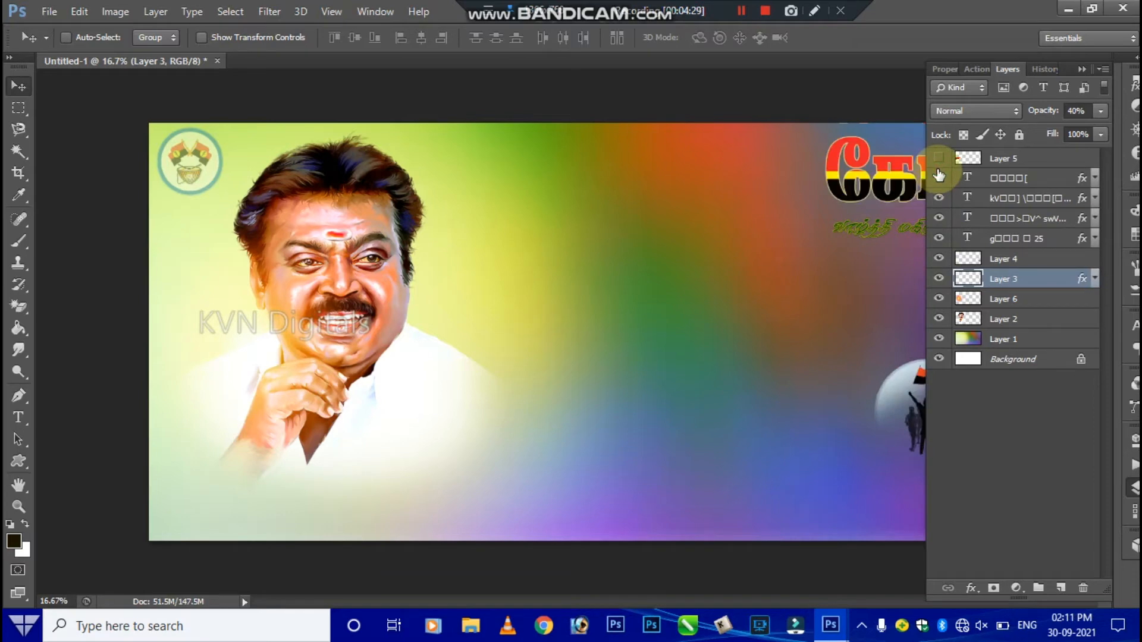
- Move the linked Tamil title texts next to the portrait, scale them to about 90% and position them near the banner's centre
right_click(895, 179)
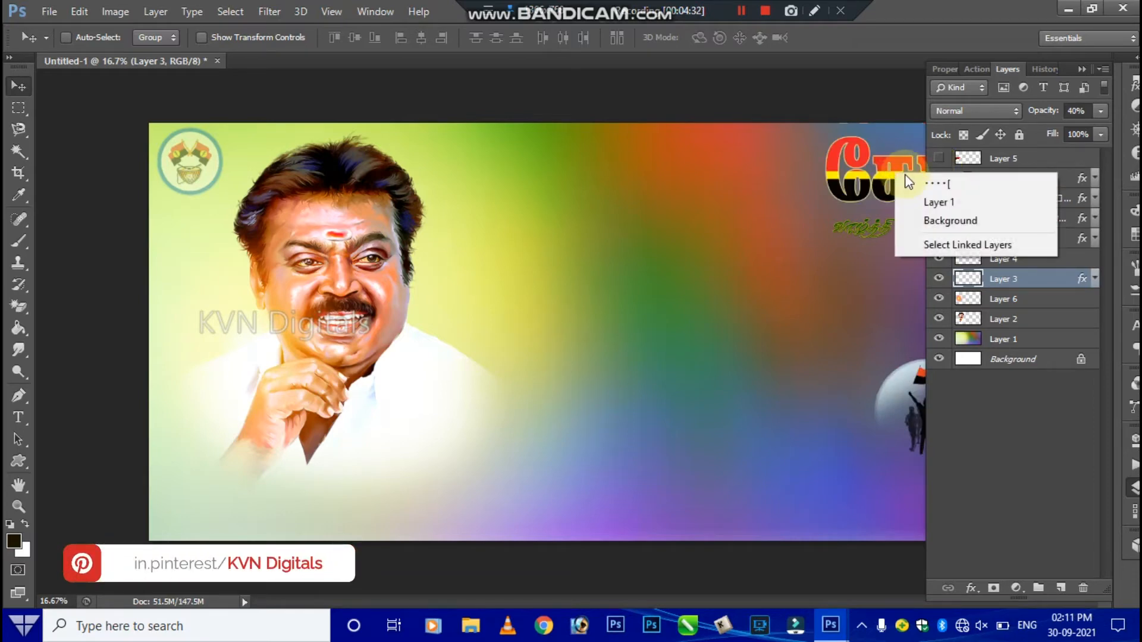
left_click(908, 177)
left_click_drag(892, 180, 622, 318)
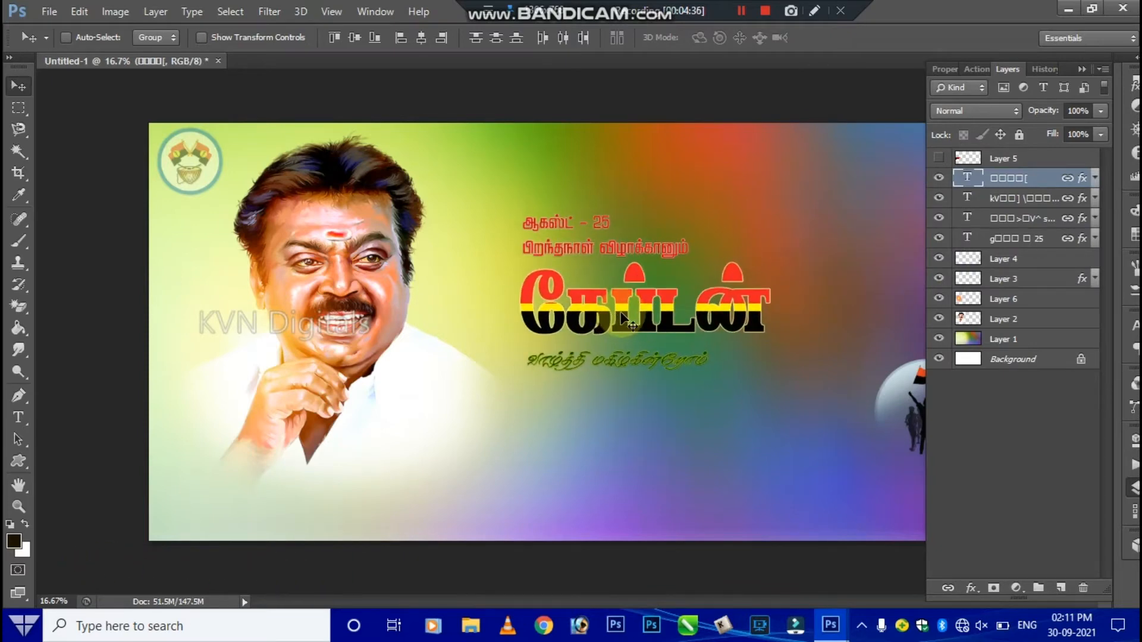
key("ctrl+t")
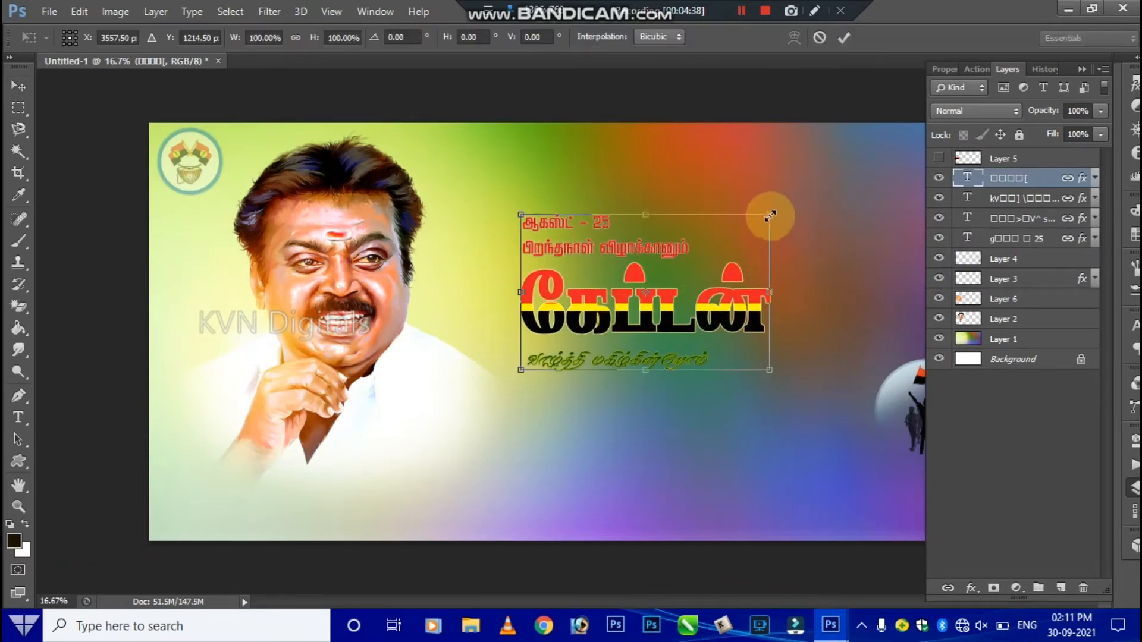
left_click_drag(760, 218, 751, 225)
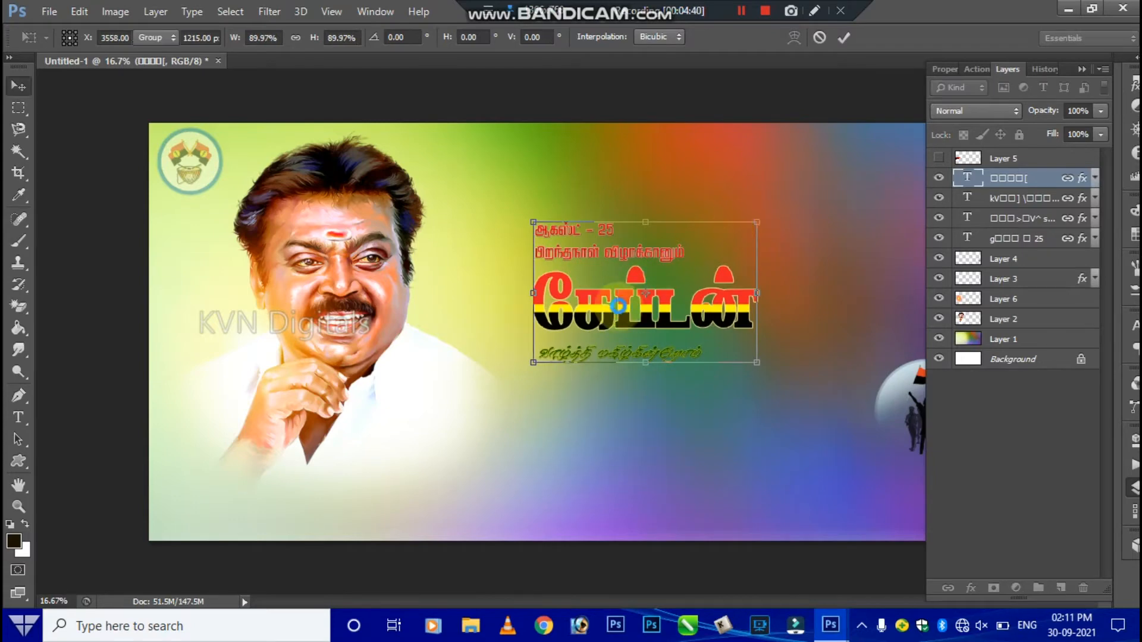
key("Return")
mouse_move(613, 318)
left_mouse_down()
mouse_move(580, 326)
mouse_move(593, 329)
left_mouse_up()
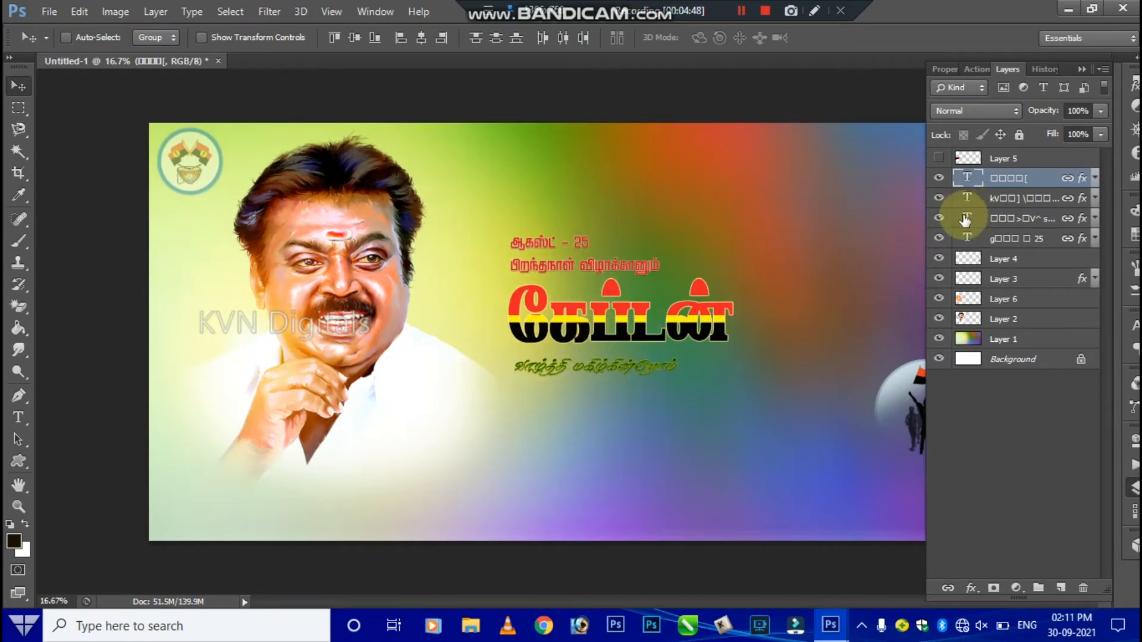
- Show the flag-stripes layer and move the linked Tamil title texts about 15 mm to the right
left_click(939, 158)
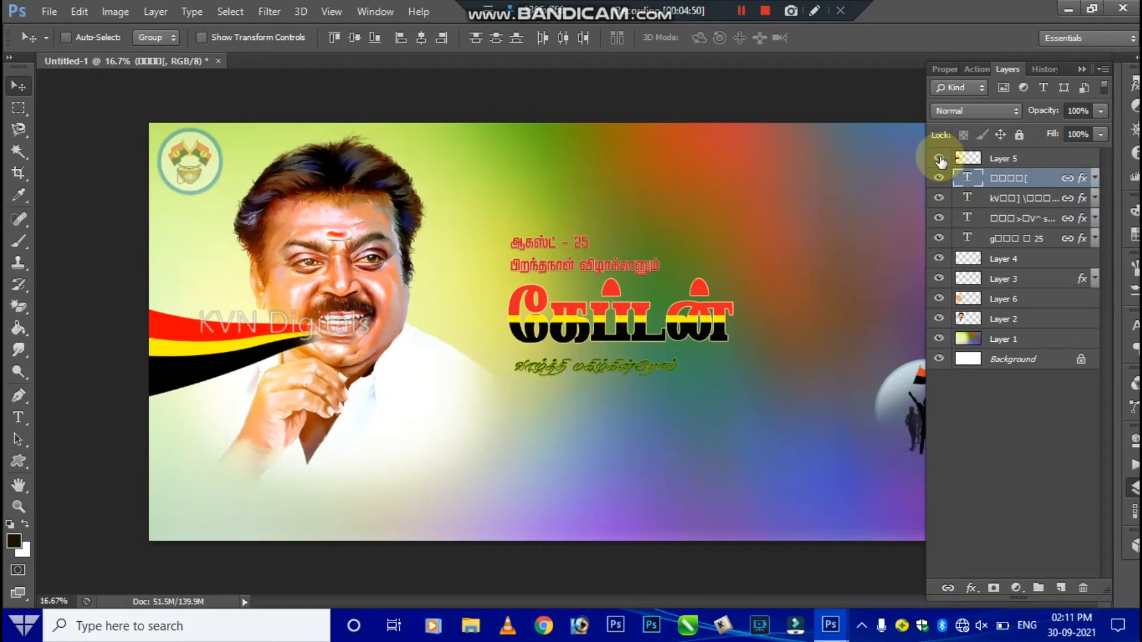
left_click_drag(171, 357, 198, 357)
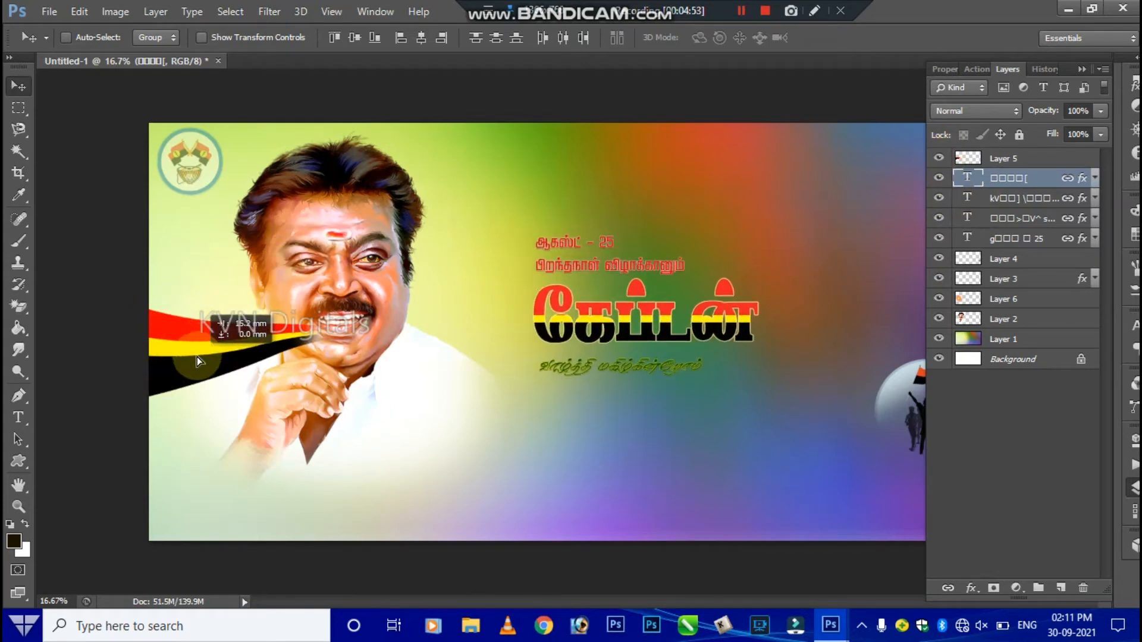
- Move the flag stripes across the portrait so they sweep in from the banner's left edge, and set their opacity to 78%
left_click(977, 156)
left_click_drag(202, 355, 369, 308)
key("1")
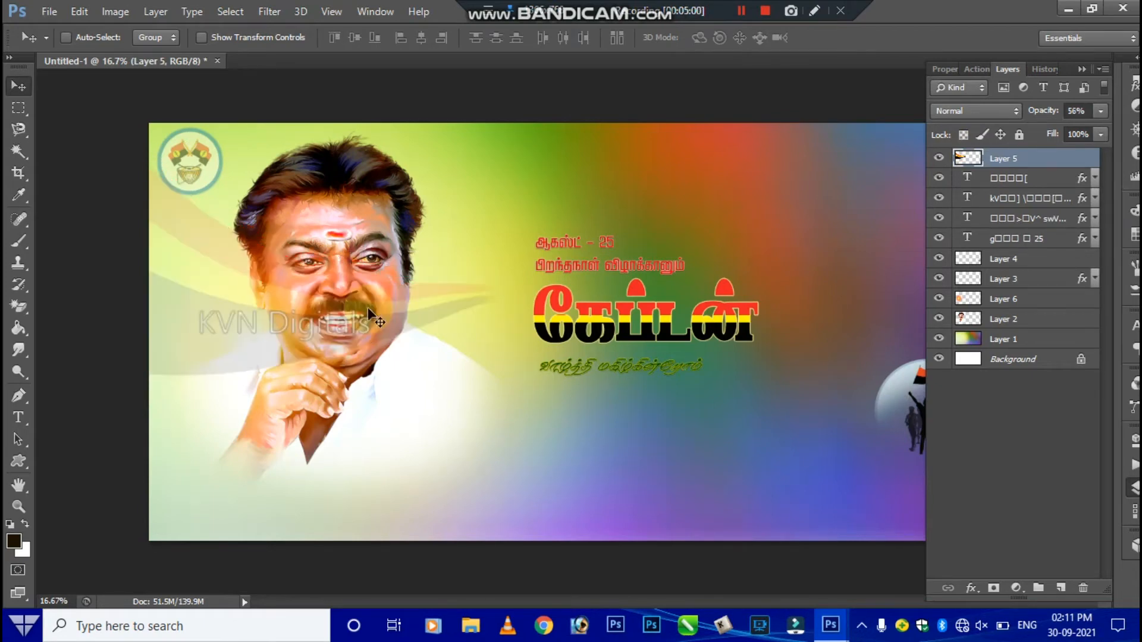
key("7")
key("8")
- Lower the flag-stripes layer in the stacking order until it lies behind the portrait, directly above the multicolour background
key("ctrl+bracketleft")
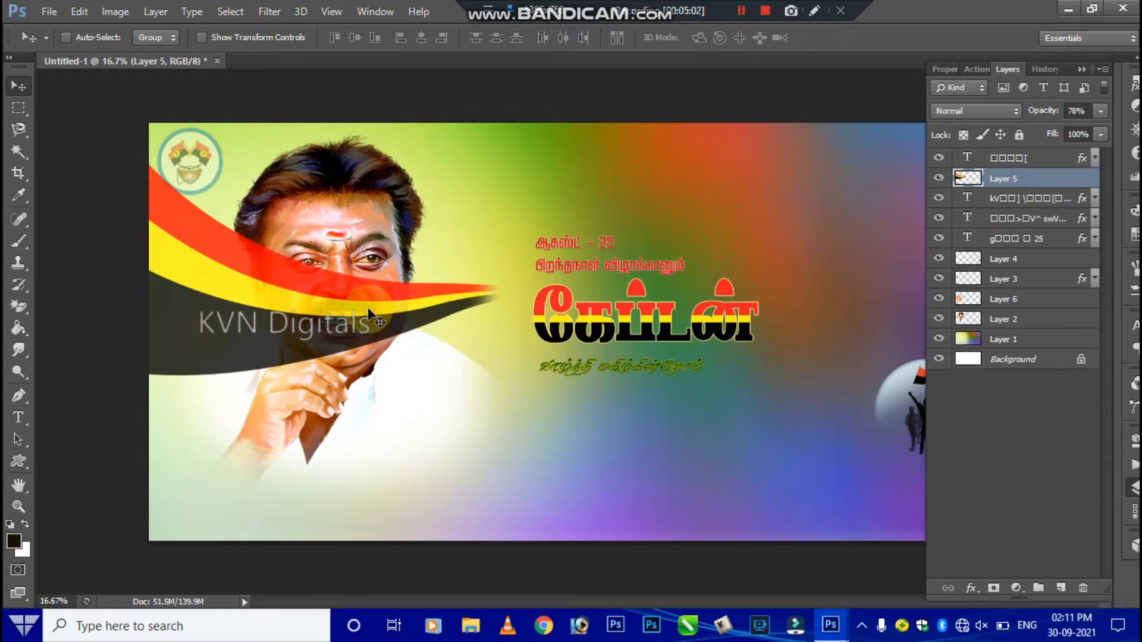
key("ctrl+bracketleft")
key("ctrl+bracketleft")
key("ctrl+bracketleft")
key("ctrl+bracketleft")
key("ctrl+bracketleft")
key("ctrl+bracketleft")
key("ctrl+bracketleft")
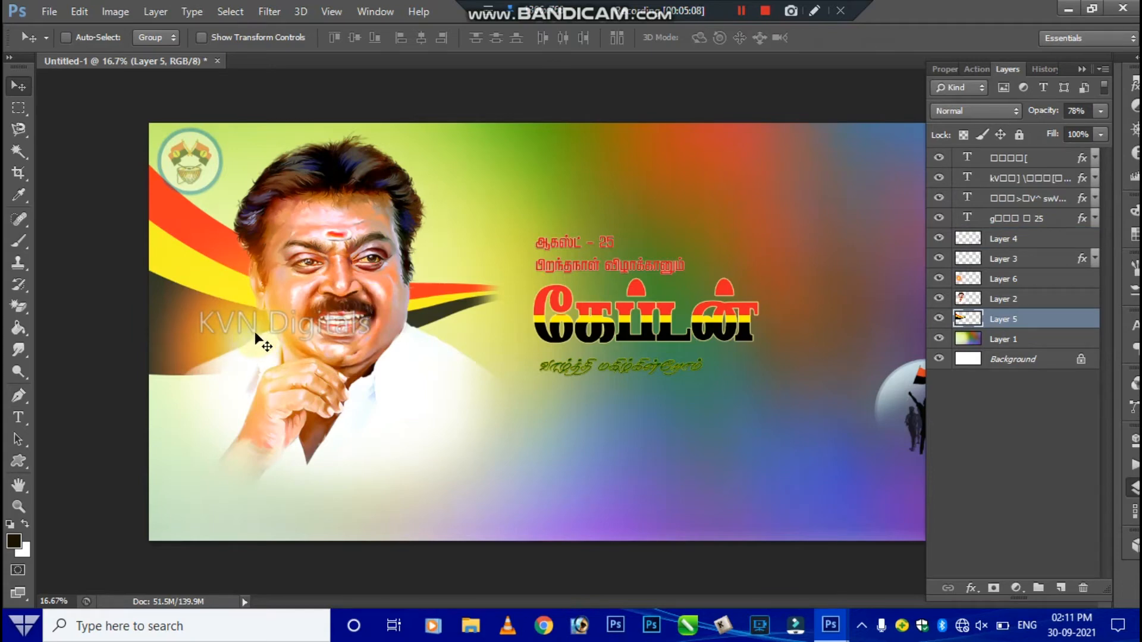
- Shift the flag stripes slightly to the right and set their opacity to 34%
mouse_move(254, 335)
left_mouse_down()
mouse_move(275, 294)
mouse_move(268, 331)
left_mouse_up()
key("1")
key("3")
key("4")
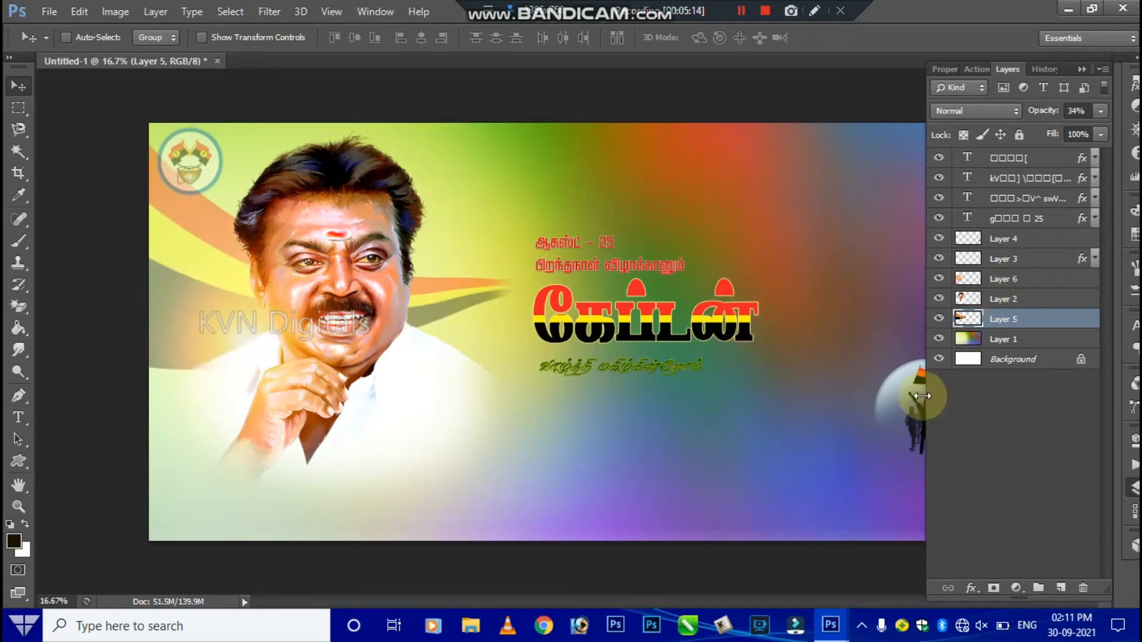
- Move the crowd silhouette down into the banner's lower-right corner
key("Tab")
right_click(918, 402)
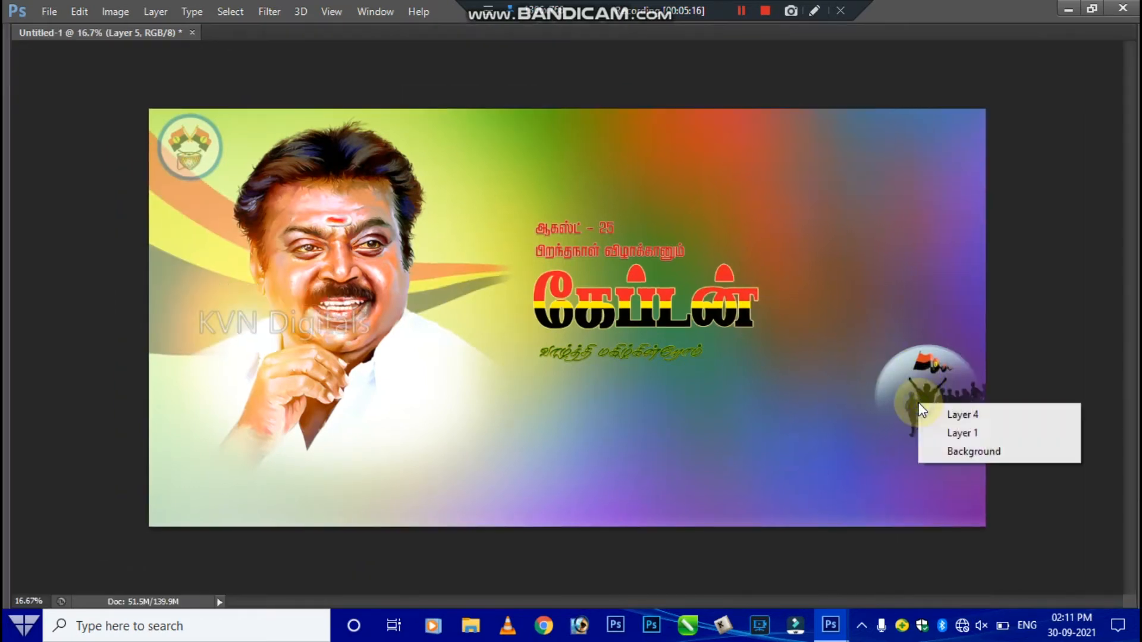
left_click(947, 428)
right_click(931, 414)
left_click(949, 415)
left_click_drag(934, 415, 912, 491)
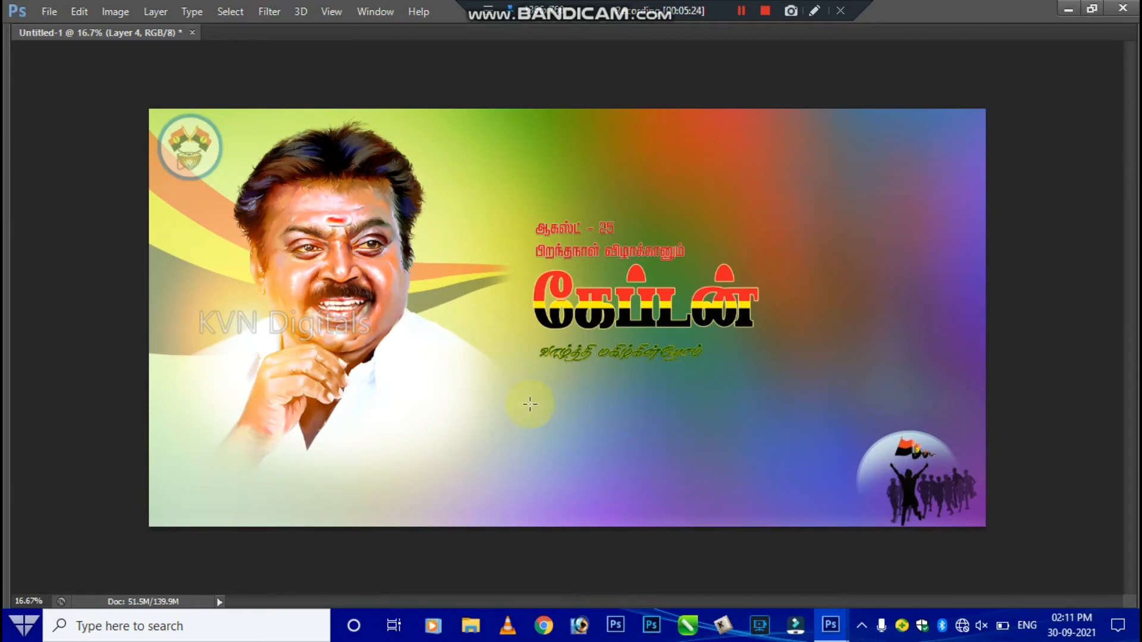
- Create a white-filled square on a new layer at the banner's bottom edge, beside the portrait
left_click_drag(494, 455, 563, 545)
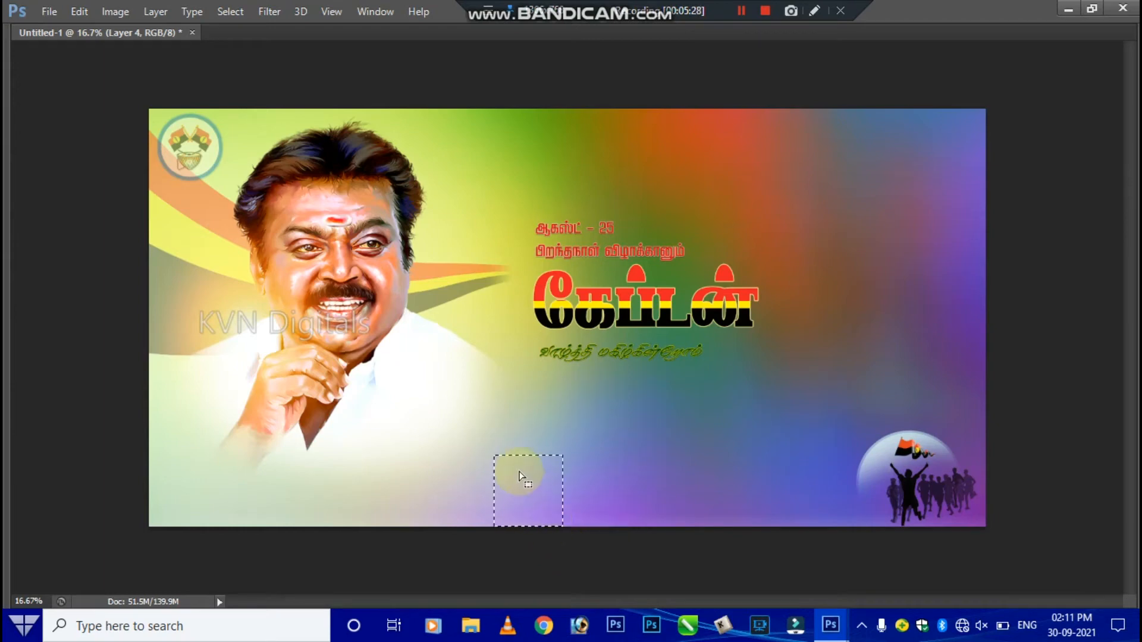
key("ctrl+shift+n")
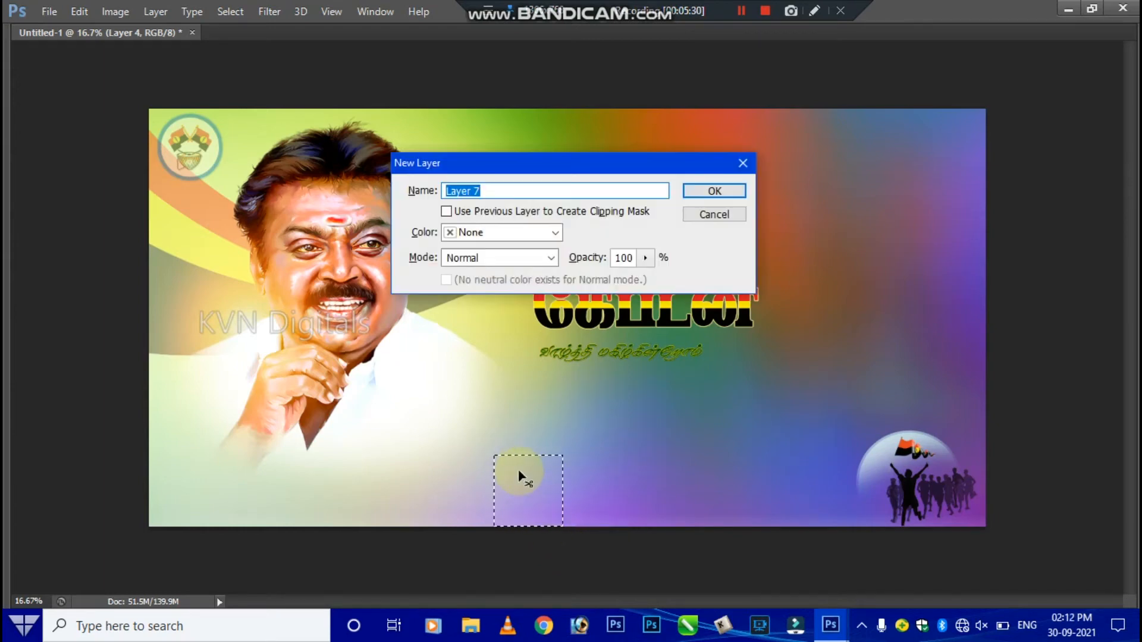
key("Return")
key("alt+BackSpace")
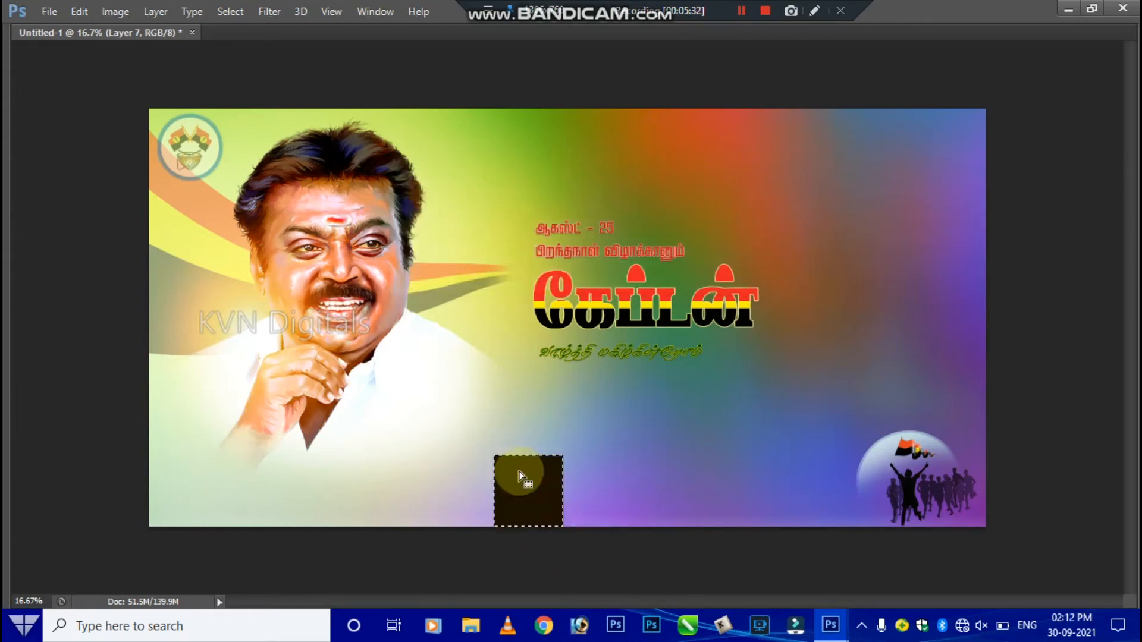
key("ctrl+BackSpace")
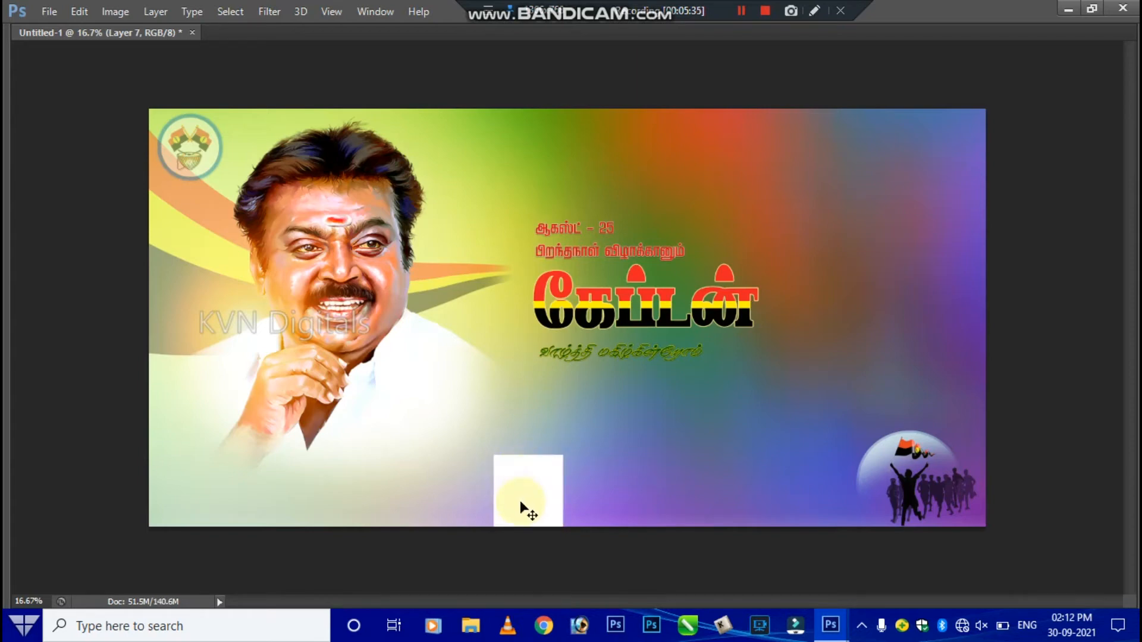
- Duplicate the white square four times to form an evenly spaced row of five along the banner's bottom
left_click_drag(519, 480, 755, 459)
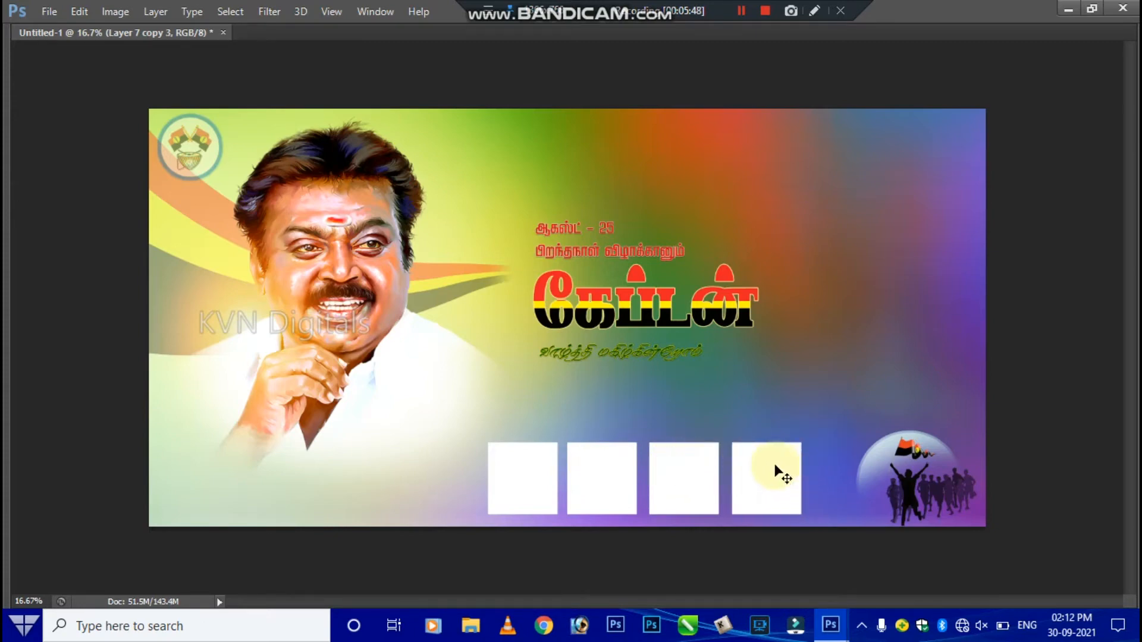
left_click_drag(775, 467, 448, 463)
key("Tab")
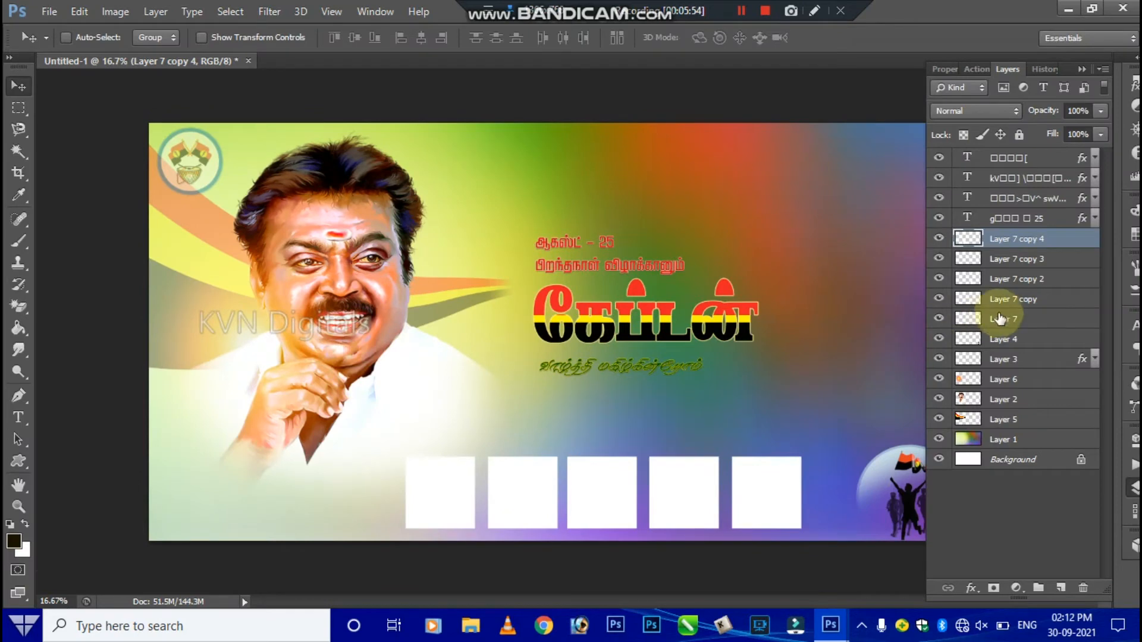
- Merge the five white square layers into one and shift the row slightly up and to the right
left_click(1057, 278, "shift")
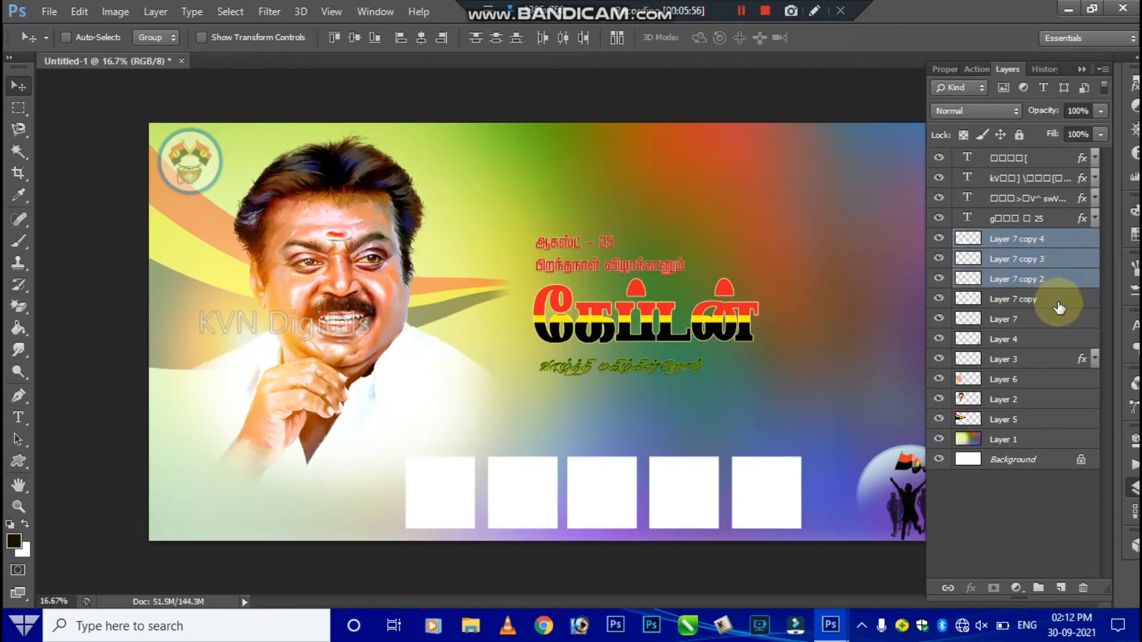
left_click(1059, 304, "shift")
left_click(1058, 324, "shift")
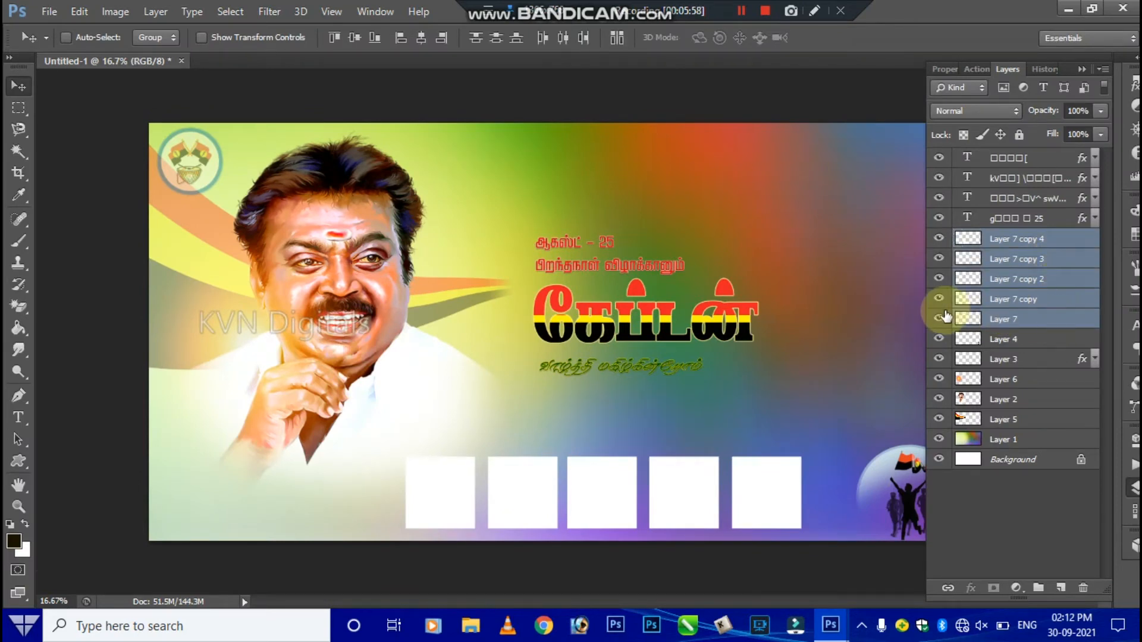
key("ctrl+e")
left_click_drag(691, 476, 704, 464)
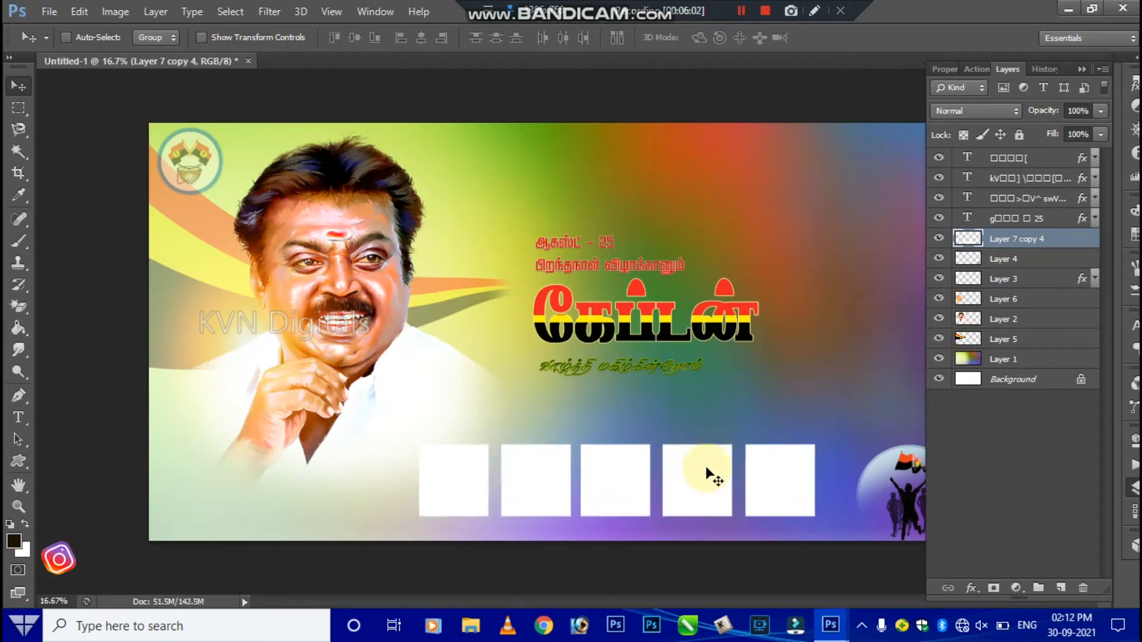
- Raise the merged squares layer in the stacking order to just beneath the topmost text layer
key("ctrl+bracketright")
key("ctrl+bracketright")
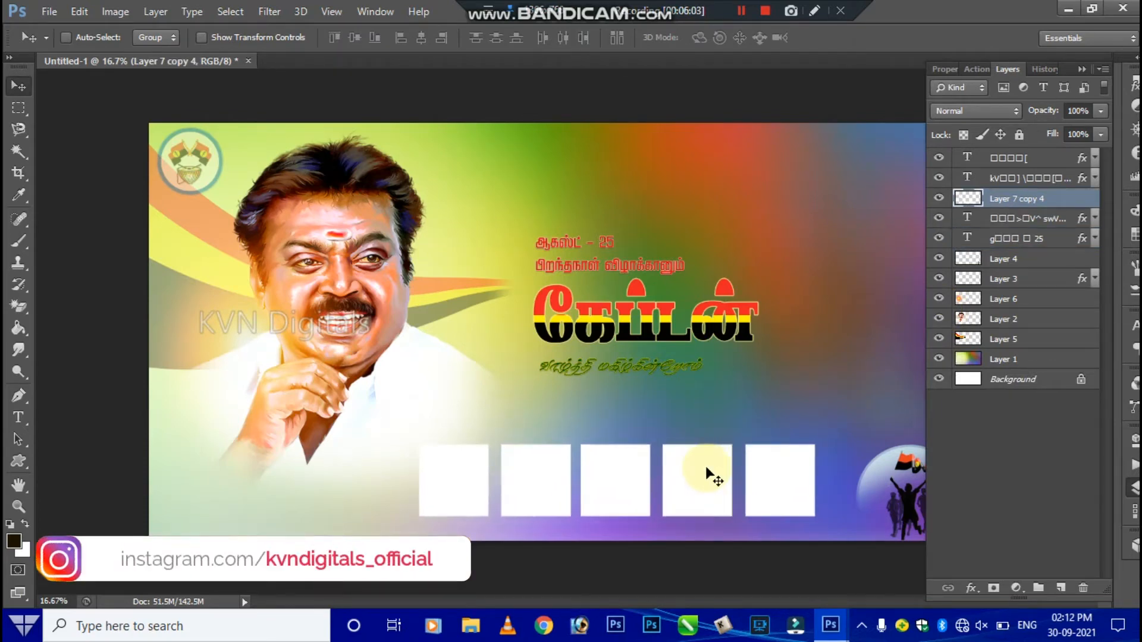
key("ctrl+bracketright")
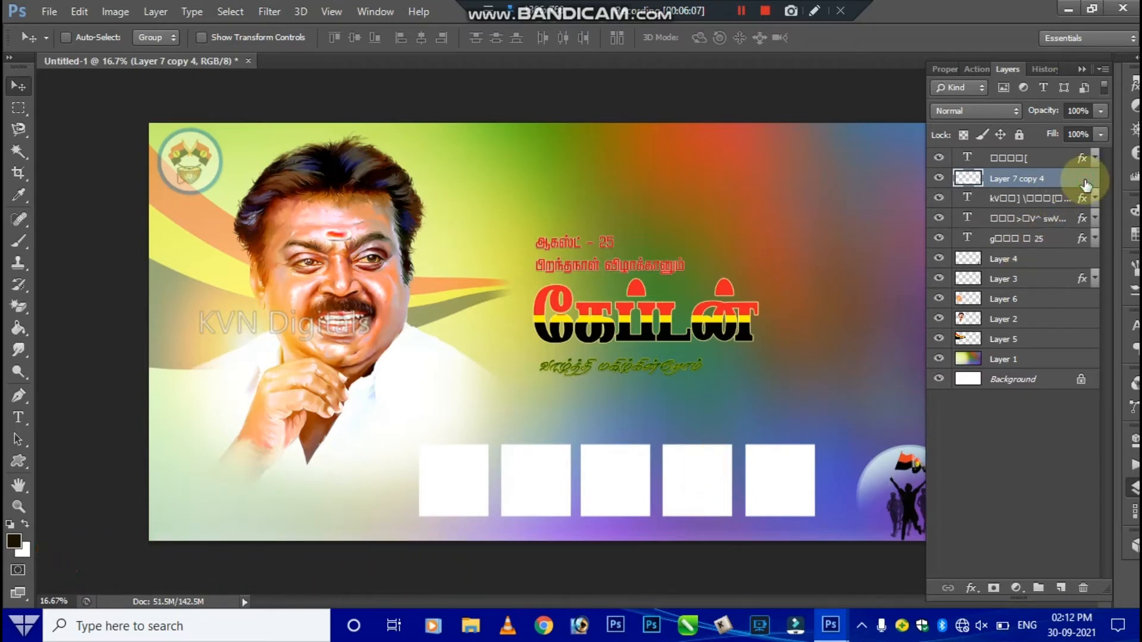
- Give the white squares a stroke and a drop shadow with 21 px distance, 3% spread and 13 px size
double_click(1083, 181)
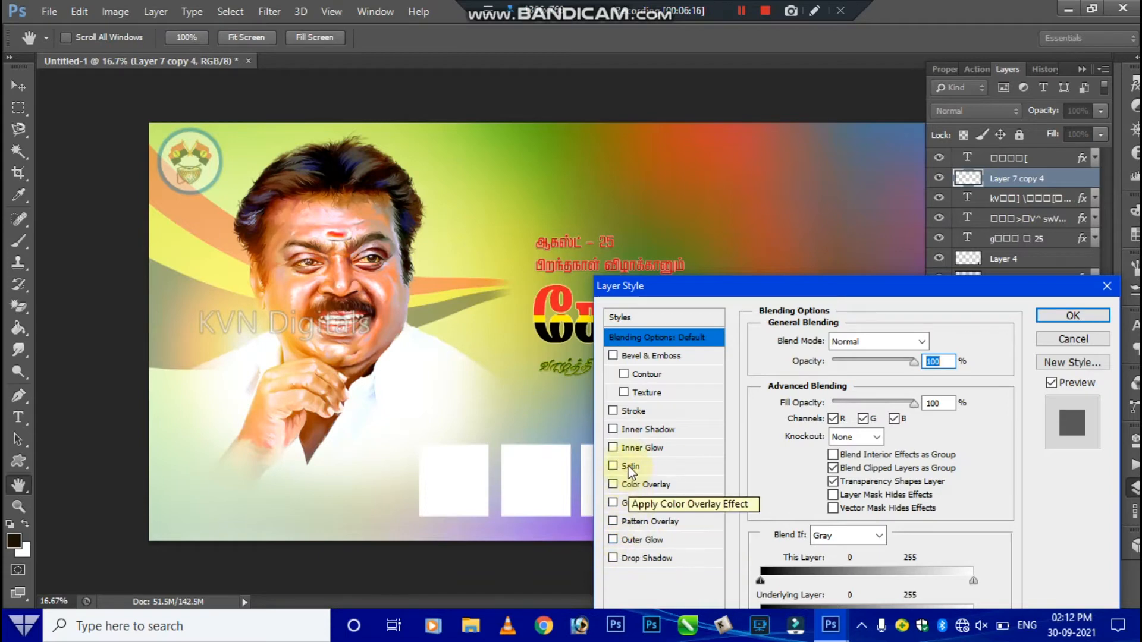
left_click(621, 411)
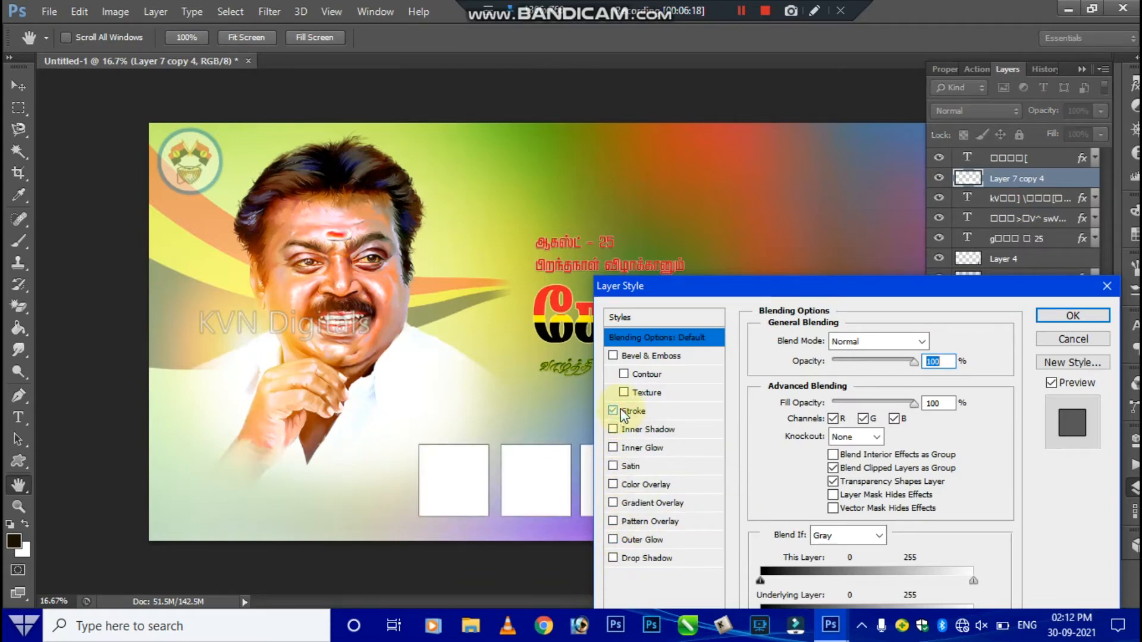
left_click(629, 558)
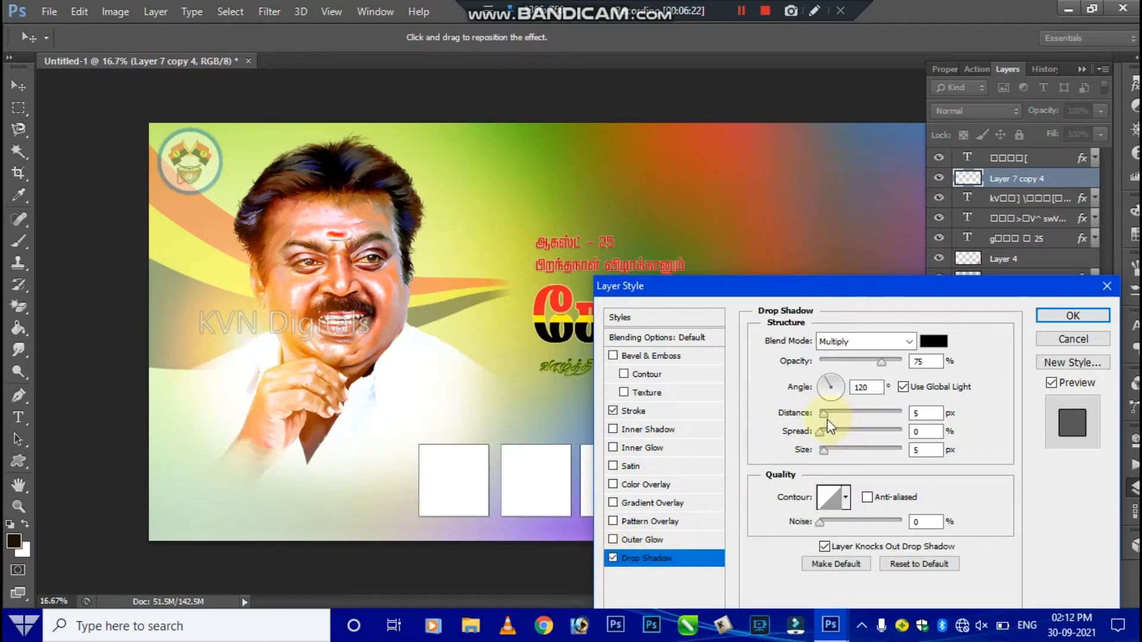
left_click_drag(825, 417, 830, 451)
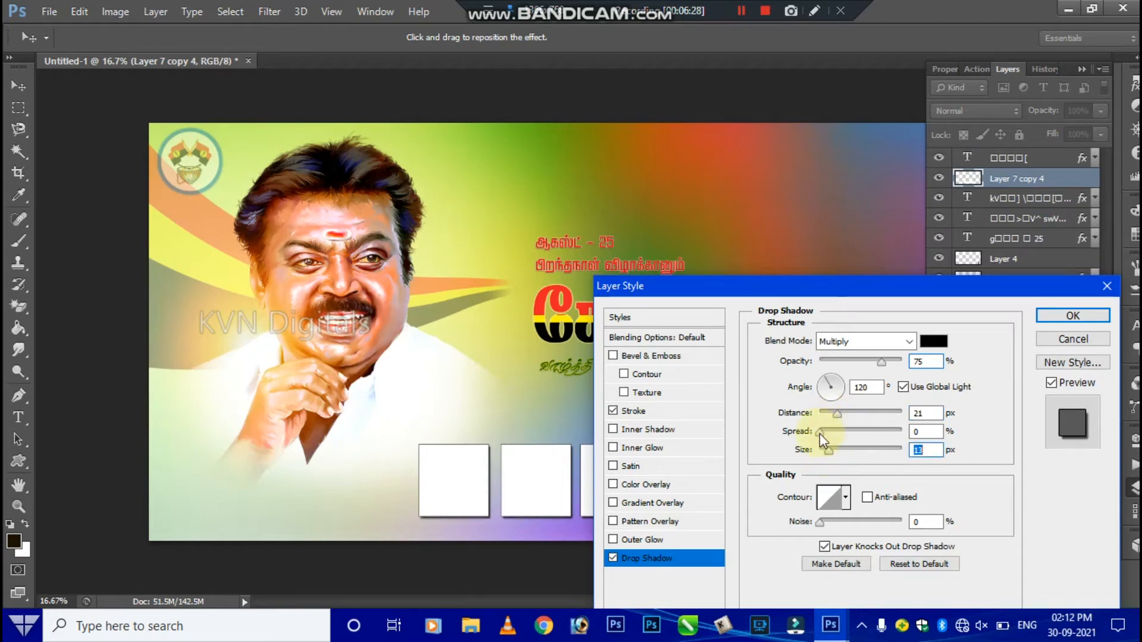
left_click_drag(822, 433, 824, 433)
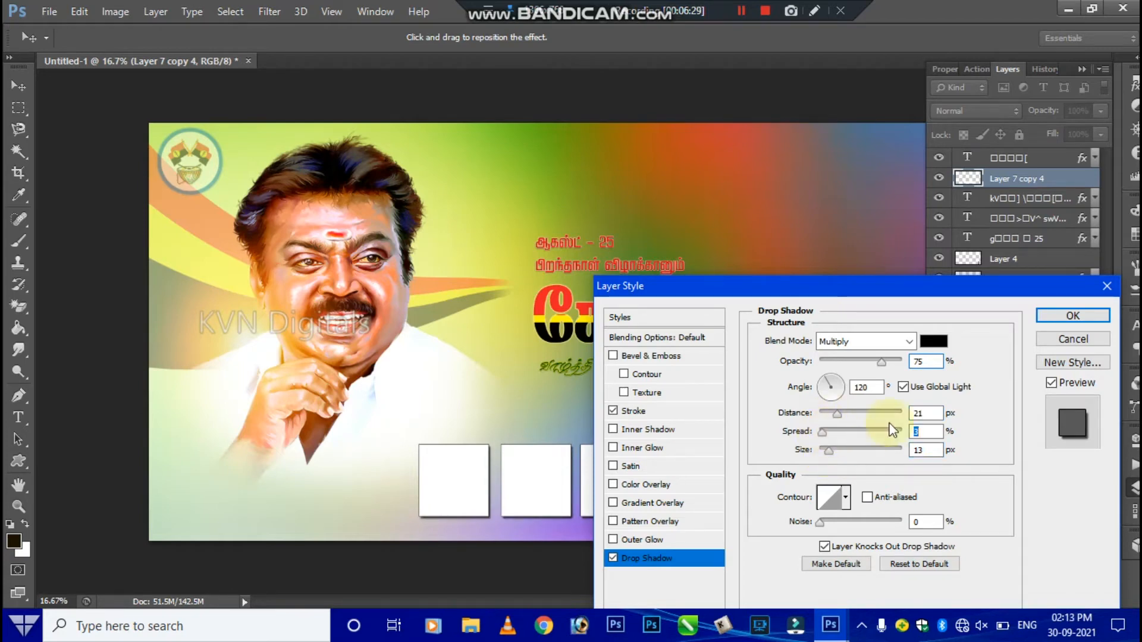
left_click(1062, 317)
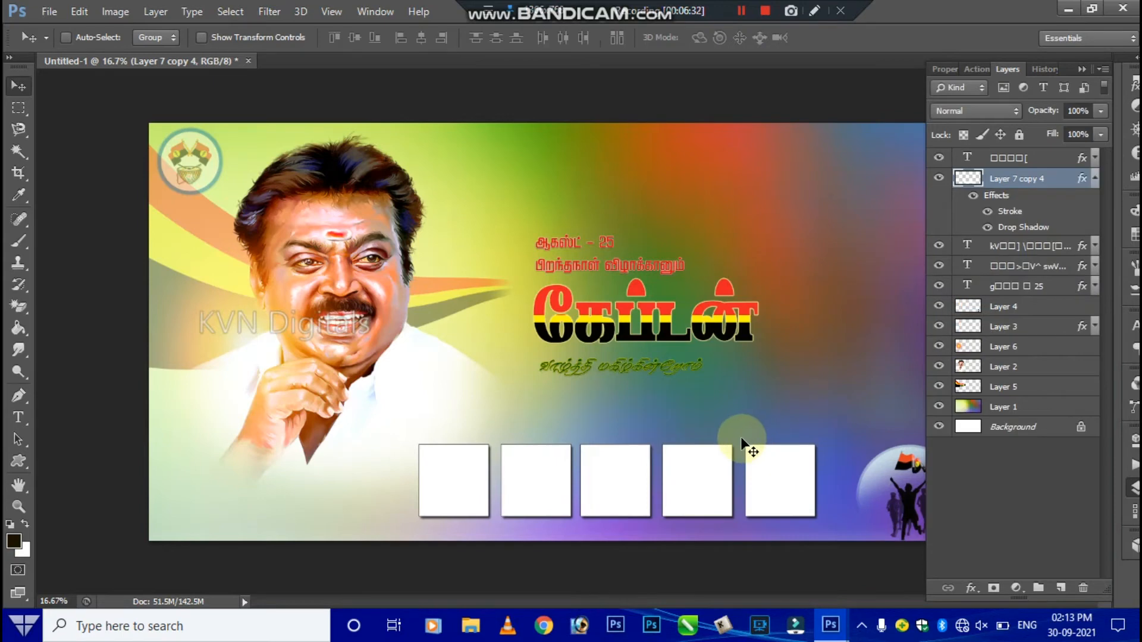
- Enlarge the row of white squares slightly and position it between the portrait and the crowd silhouette
key("ctrl+t")
left_click_drag(420, 445, 396, 438)
key("Return")
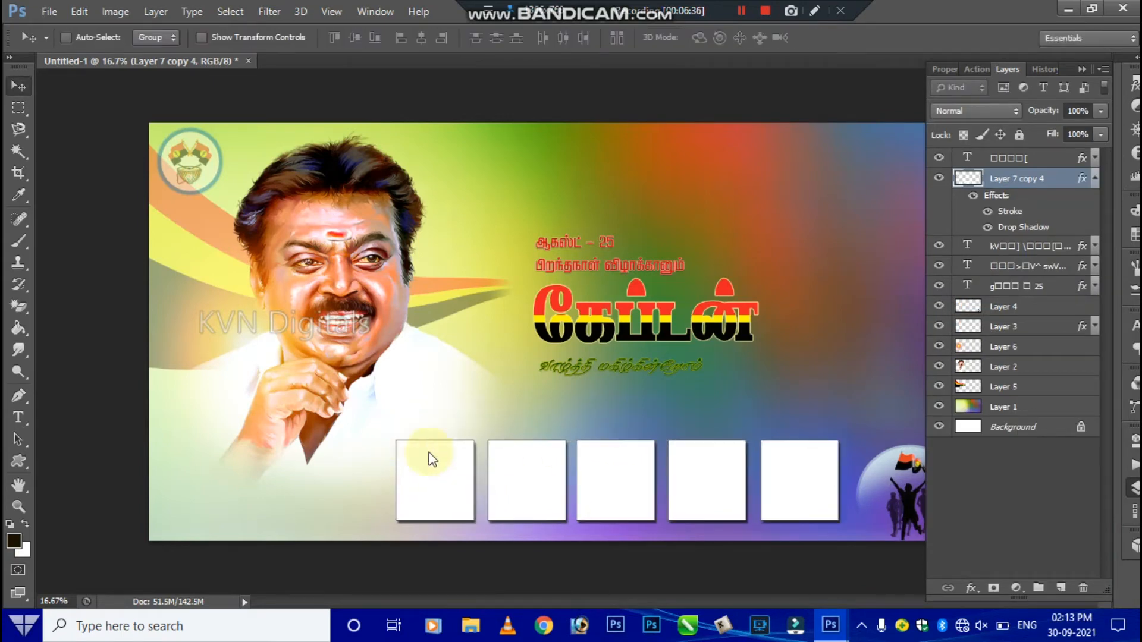
left_click_drag(719, 473, 723, 478)
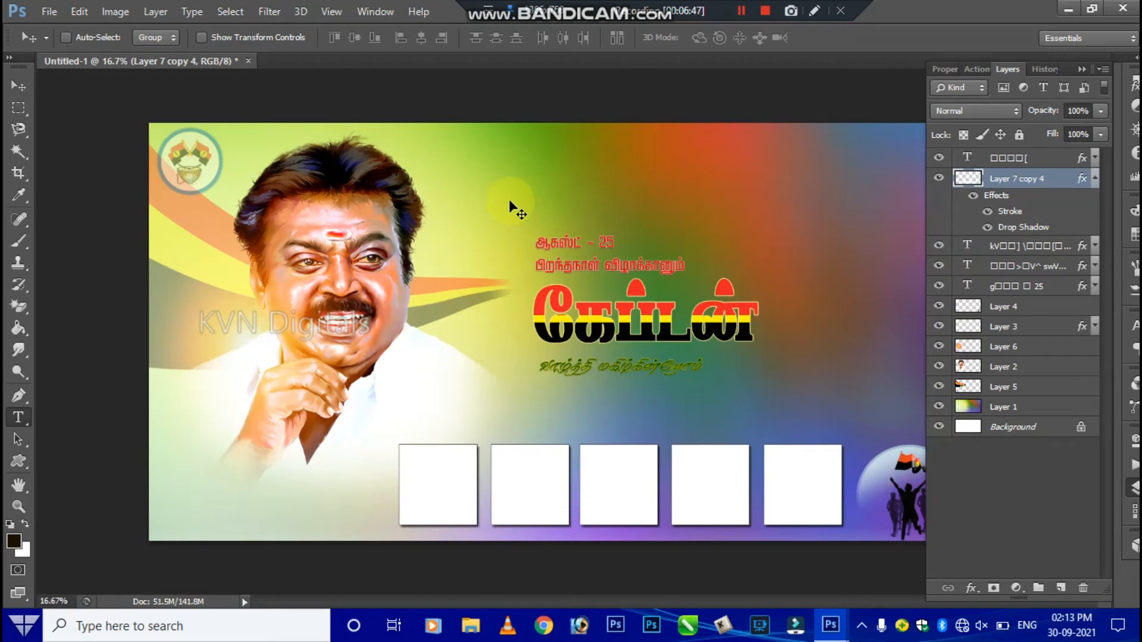
- Add the text "HAPPY BIRTHDAY" near the banner's top edge, above the Tamil titles
key("t")
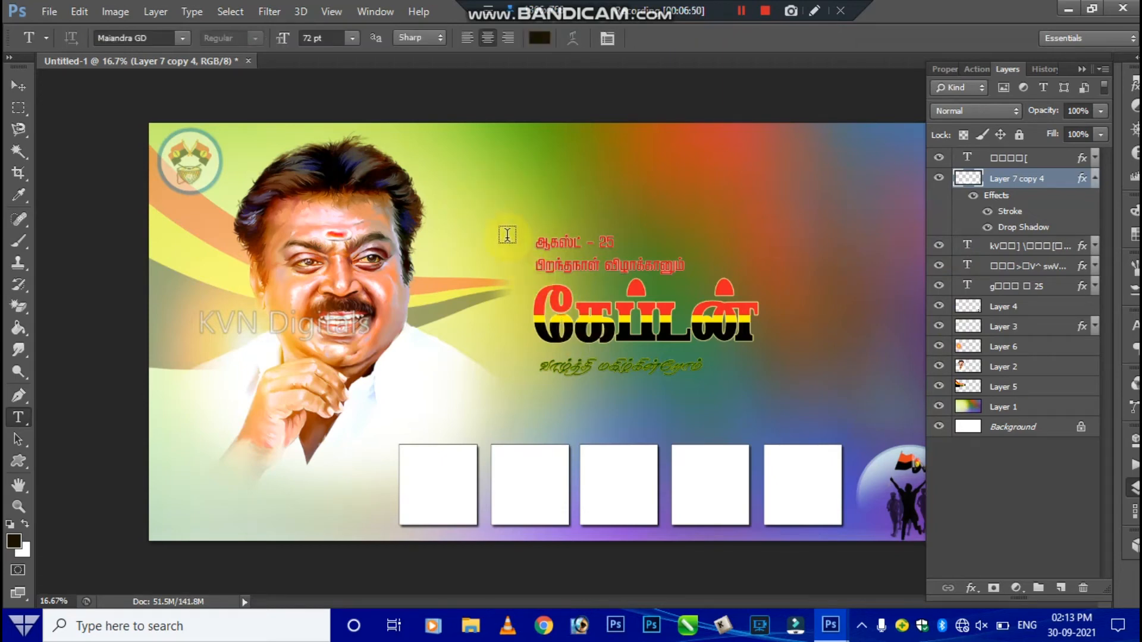
left_click(472, 172)
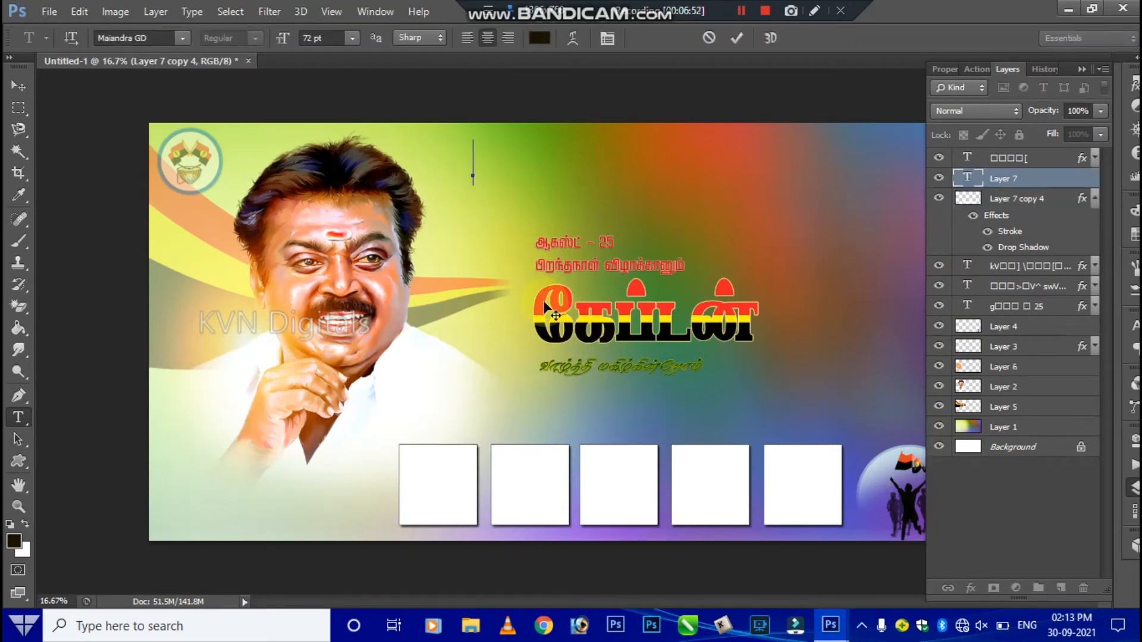
type("H")
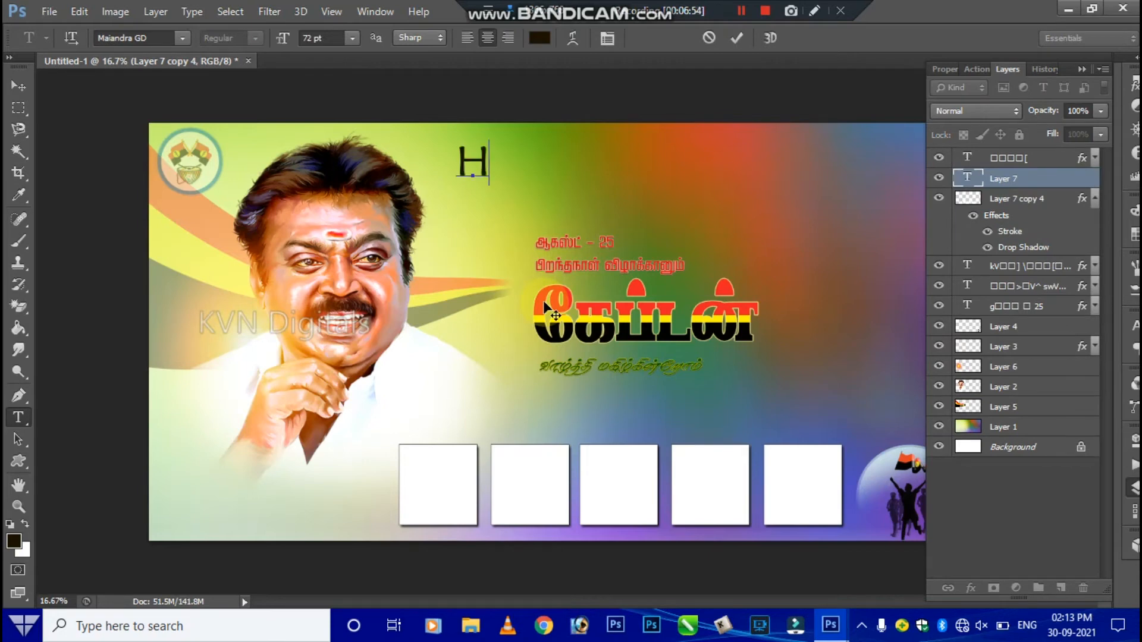
type("a")
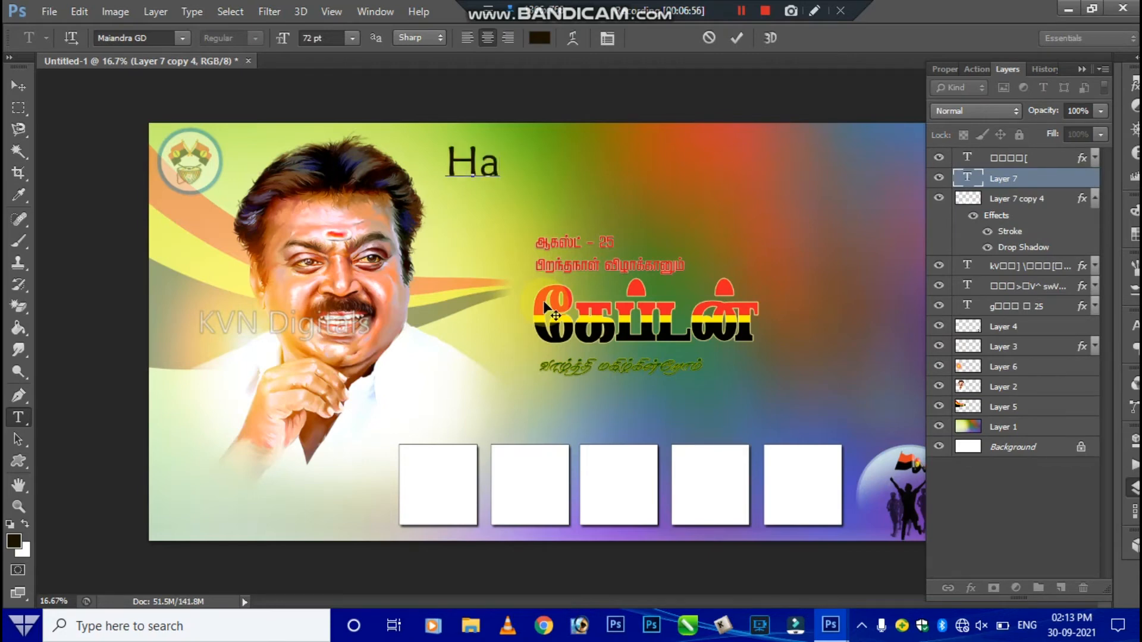
key("BackSpace")
type("APPY")
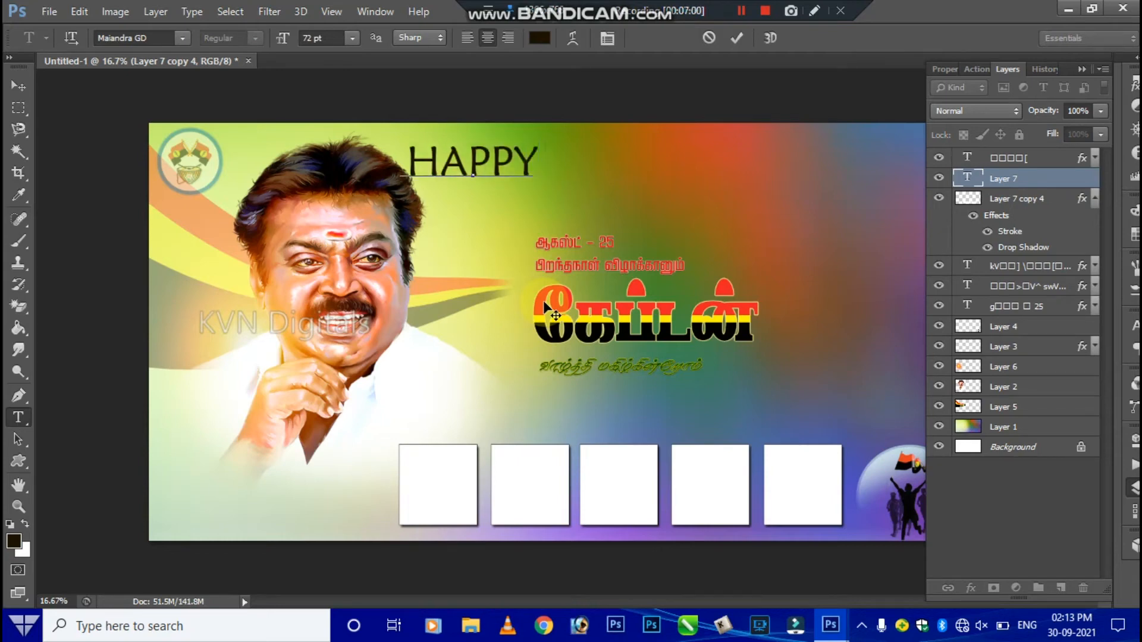
type(" BIRTHB")
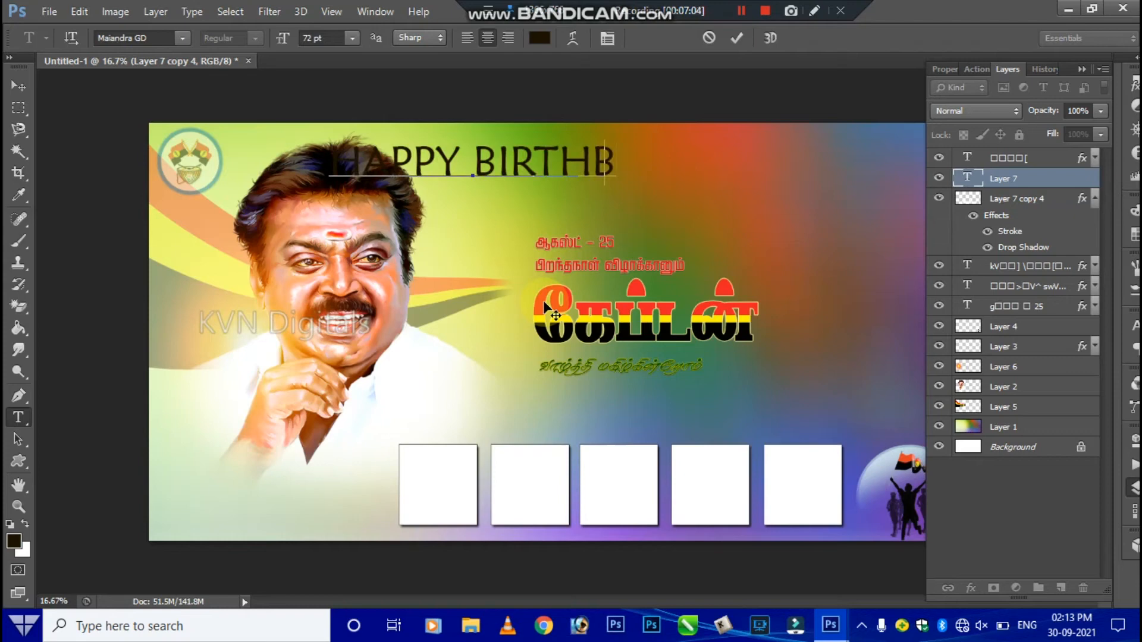
key("BackSpace")
type("DAY")
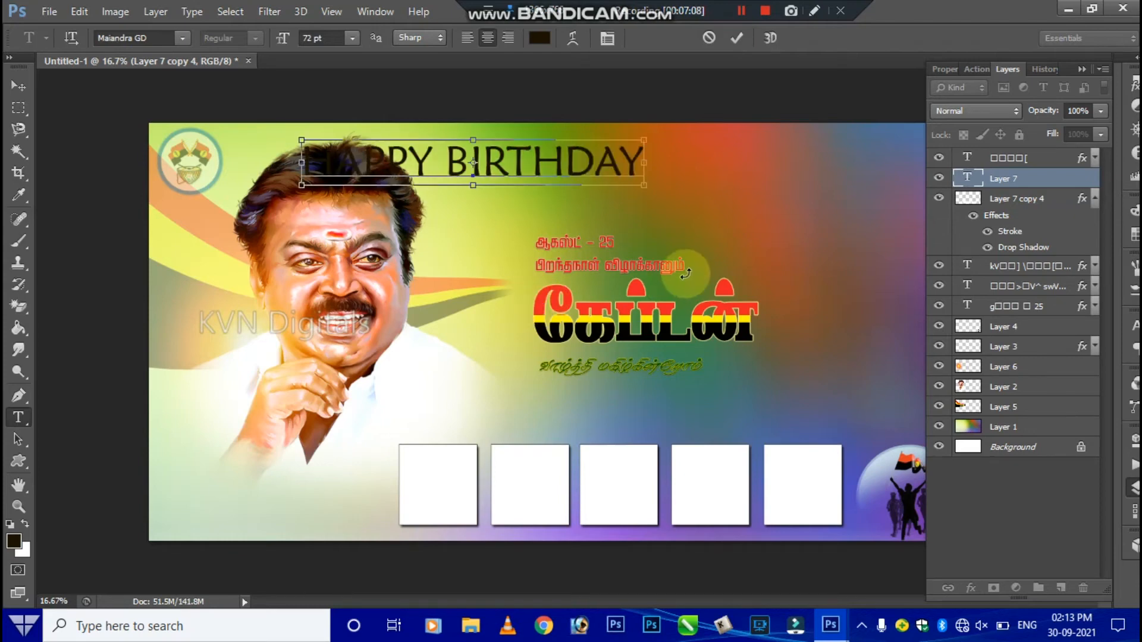
- Change the font of the "HAPPY BIRTHDAY" text to Impact
key("ctrl+a")
left_click(183, 38)
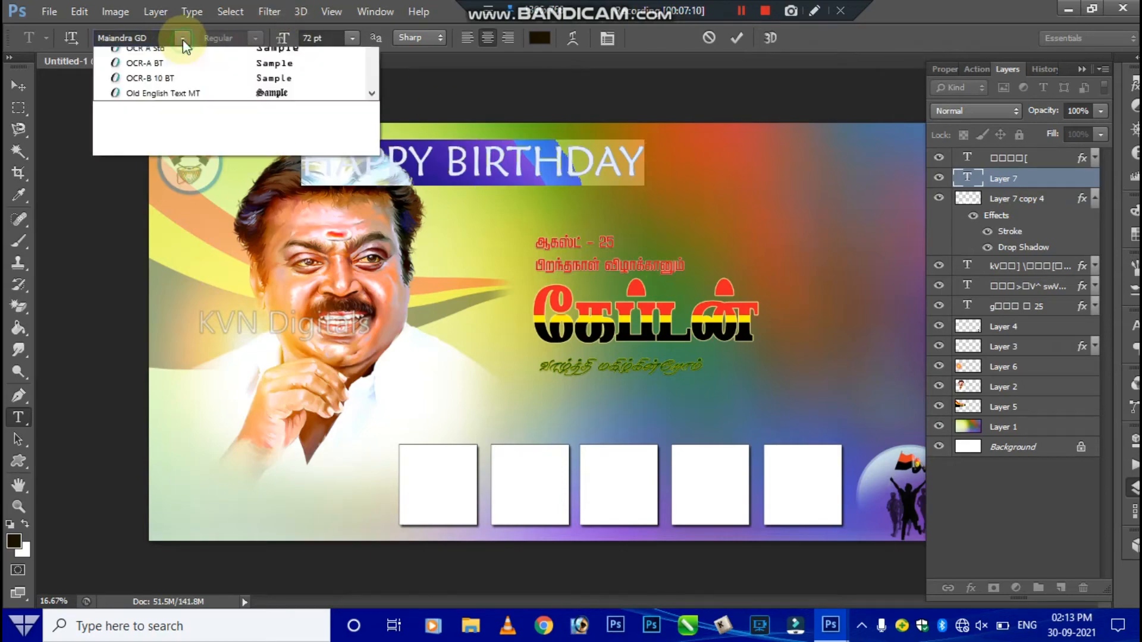
left_click_drag(377, 181, 377, 156)
left_click(327, 159)
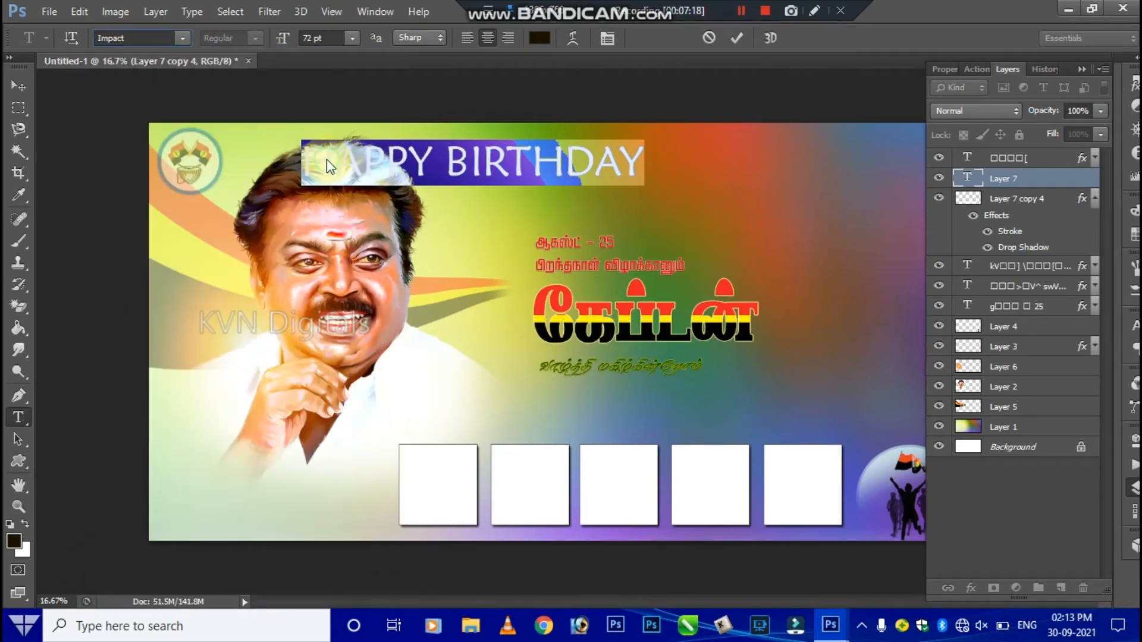
left_click(424, 156)
left_click(744, 38)
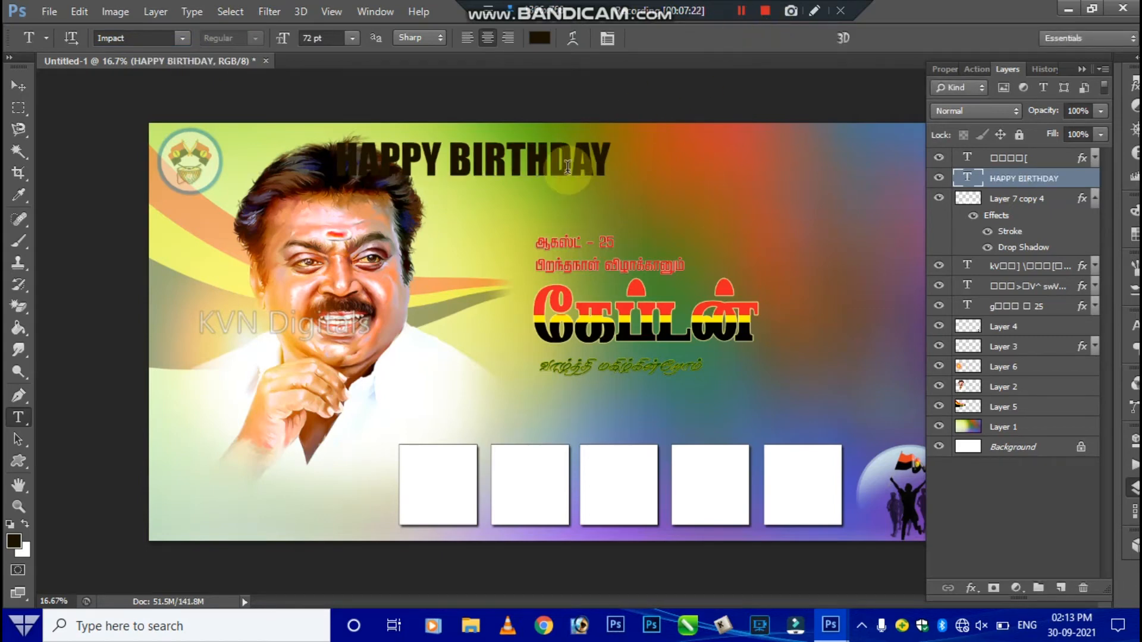
- Enlarge the "HAPPY BIRTHDAY" text and place it beside the portrait's hair, above the Tamil titles
key("v")
left_click_drag(540, 160, 660, 173)
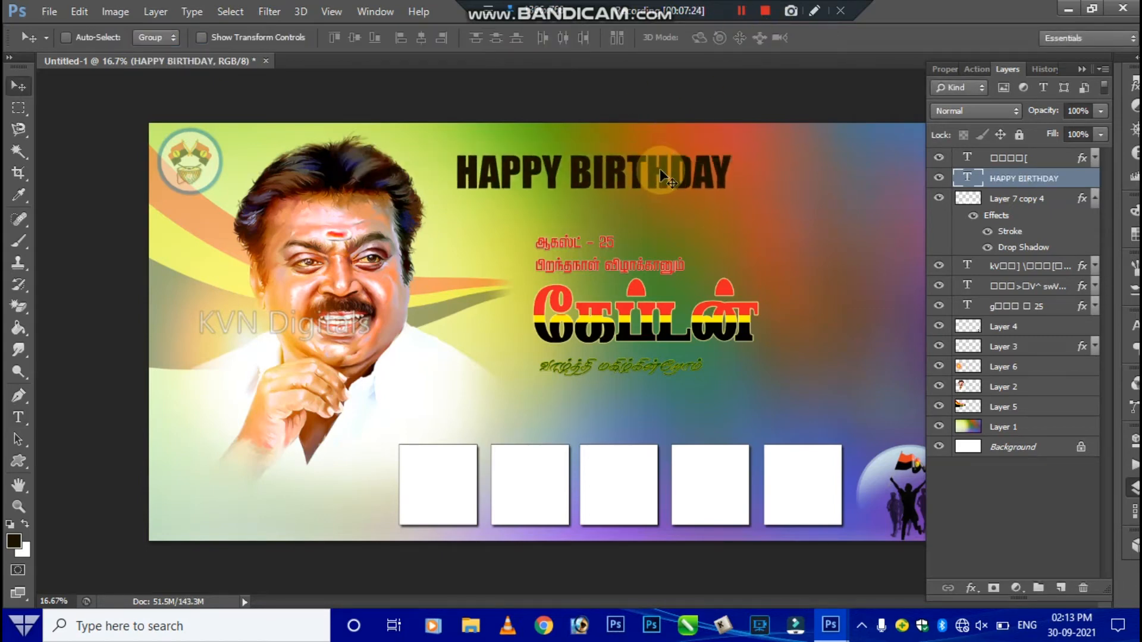
key("ctrl+t")
left_click_drag(455, 149, 384, 136)
key("Return")
key("Tab")
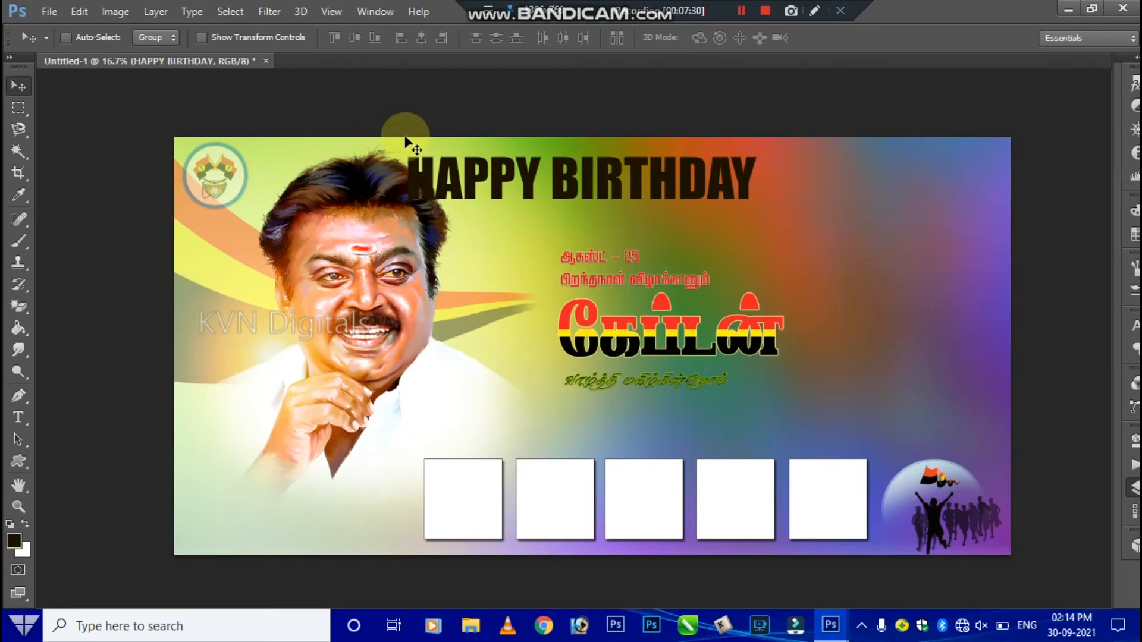
left_click_drag(642, 149, 737, 156)
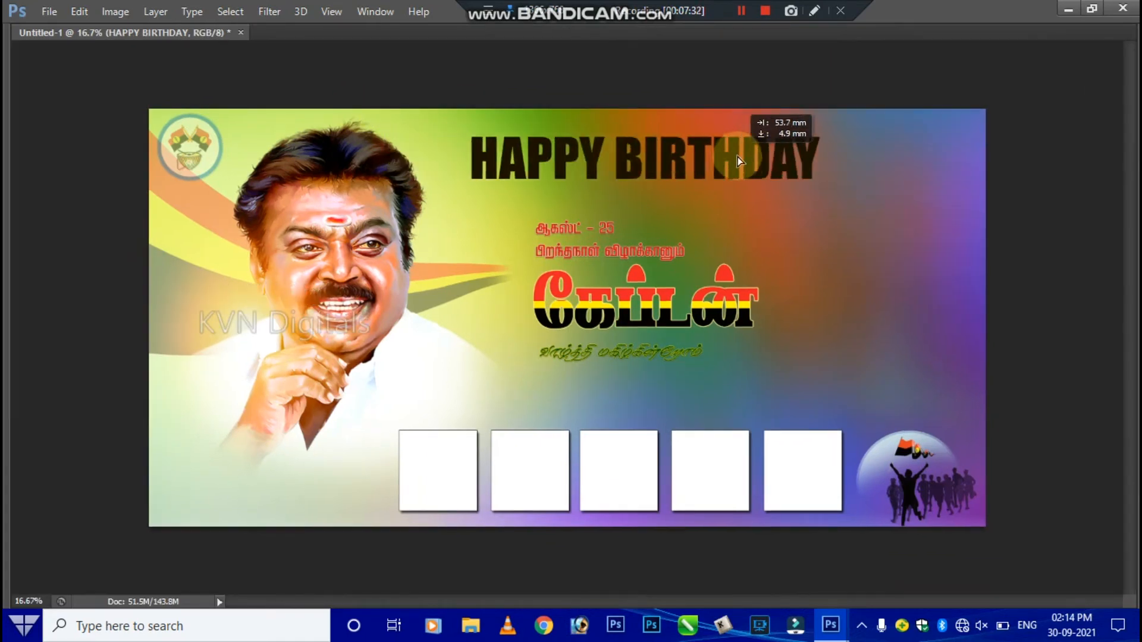
key("Tab")
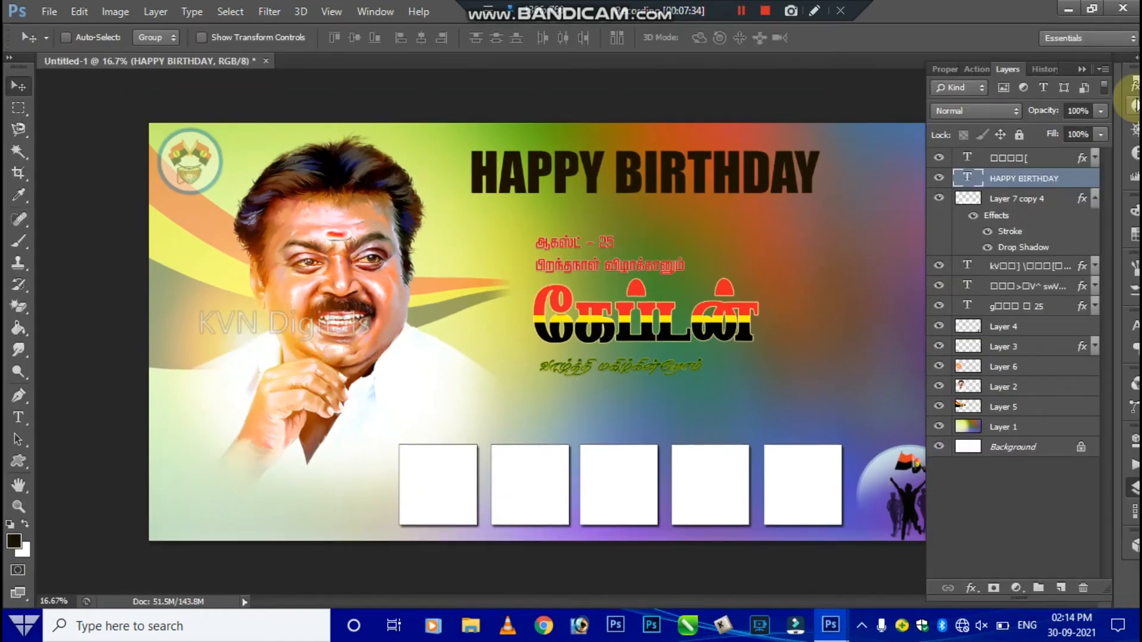
- Apply the see-through drop shadow style preset to the "HAPPY BIRTHDAY" text
left_click(1135, 86)
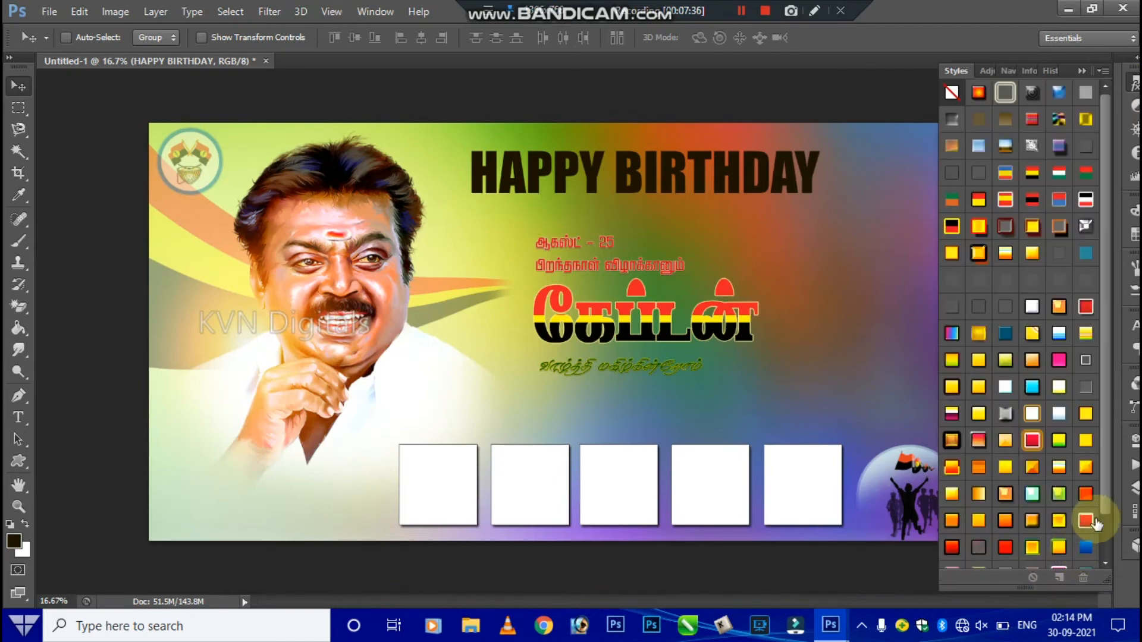
scroll(1104, 502, "down", 2)
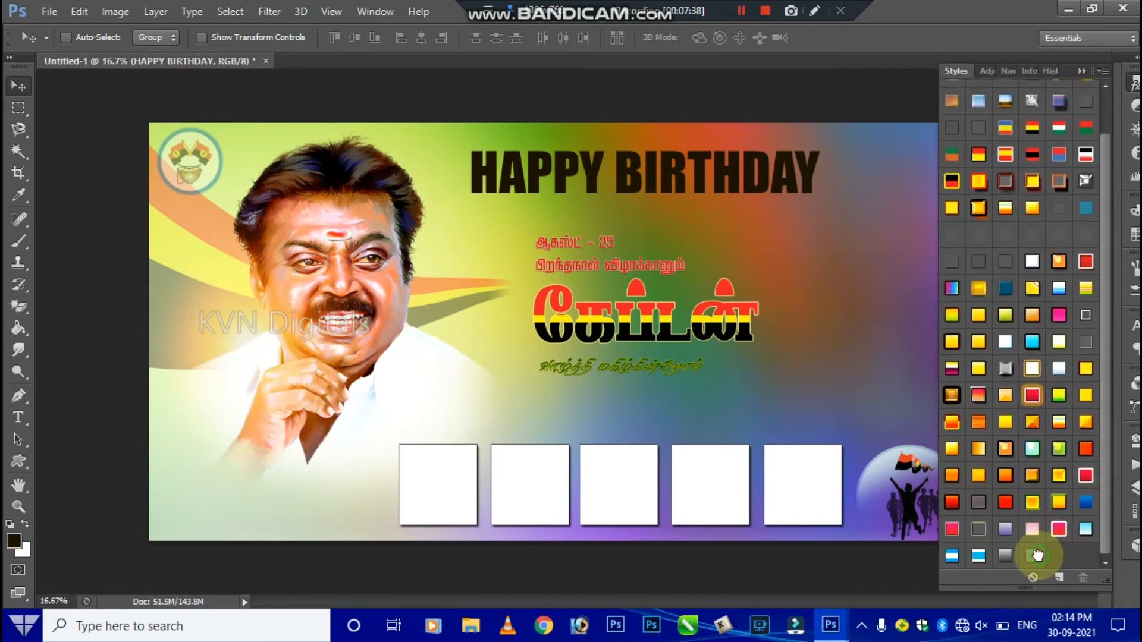
left_click(1038, 555)
left_click(703, 173)
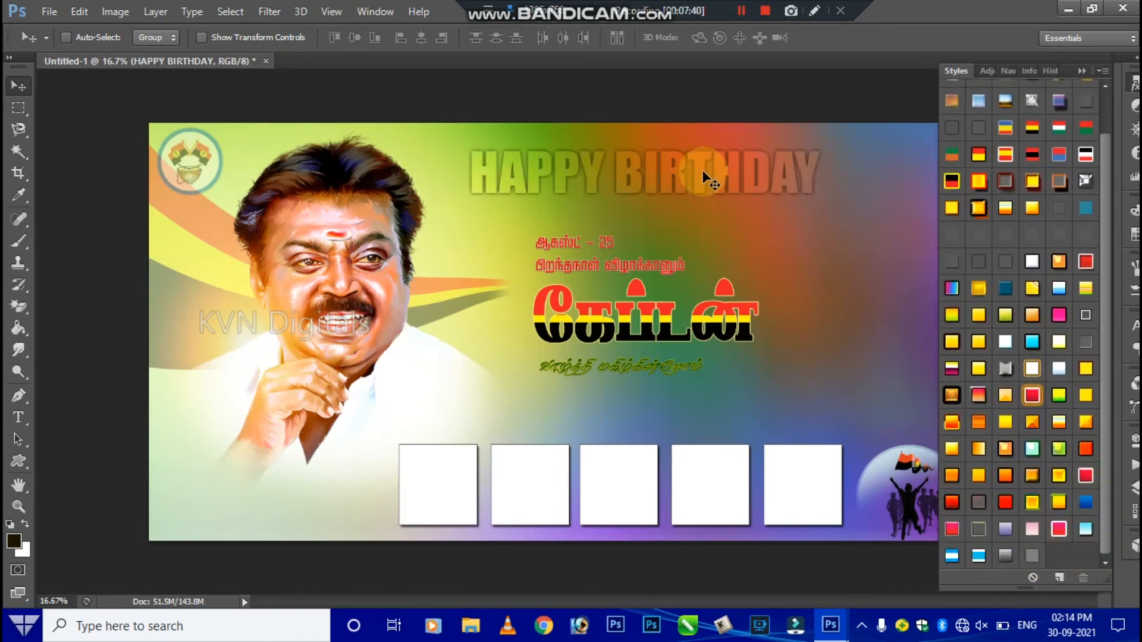
- Scale the "HAPPY BIRTHDAY" text to about 133% and shift it right, clear of the portrait
key("ctrl+t")
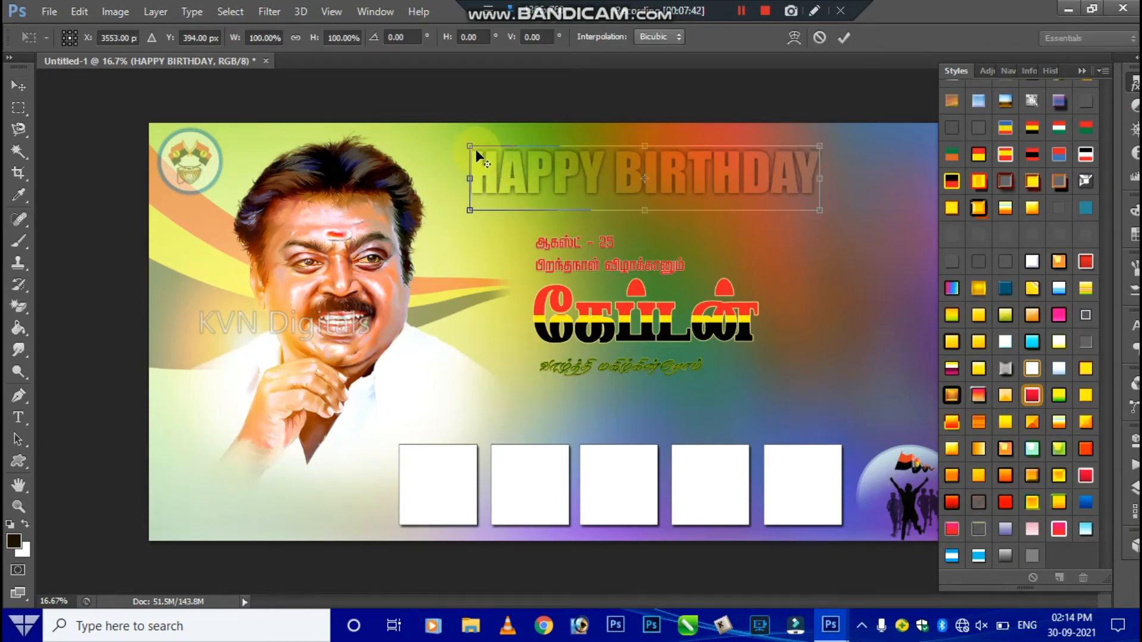
left_click_drag(470, 145, 411, 130)
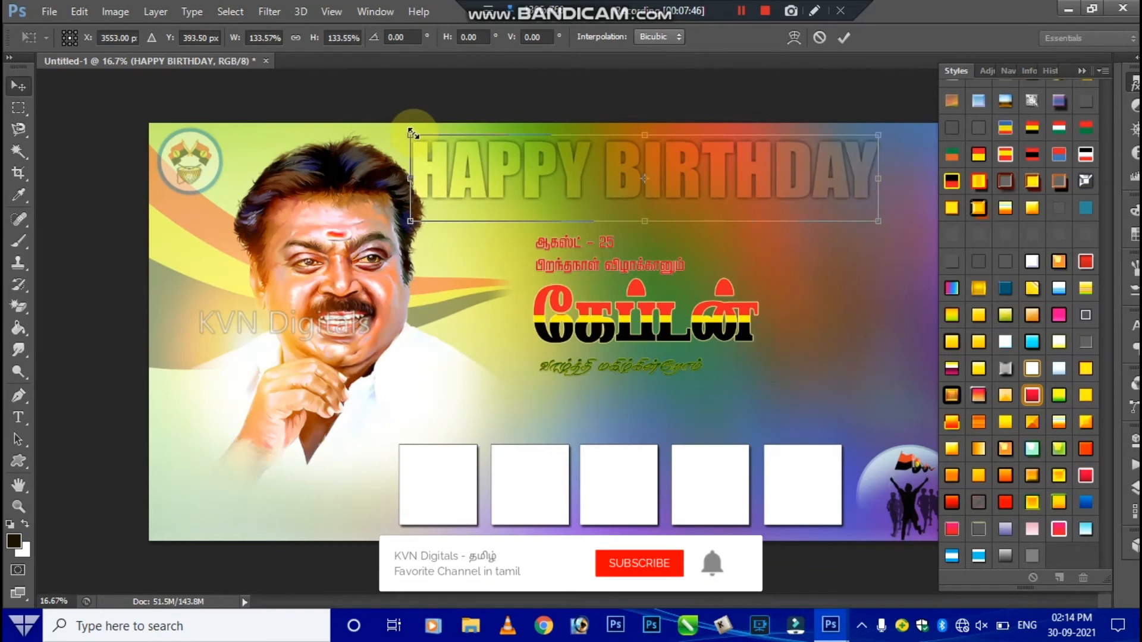
key("Return")
key("Tab")
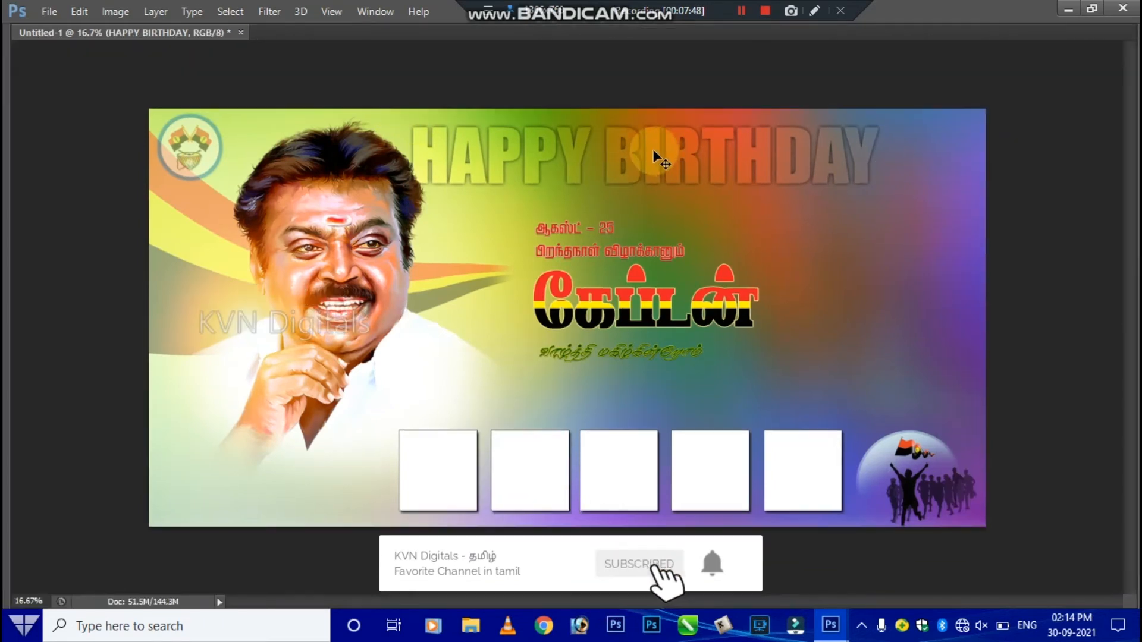
left_click_drag(668, 156, 693, 155)
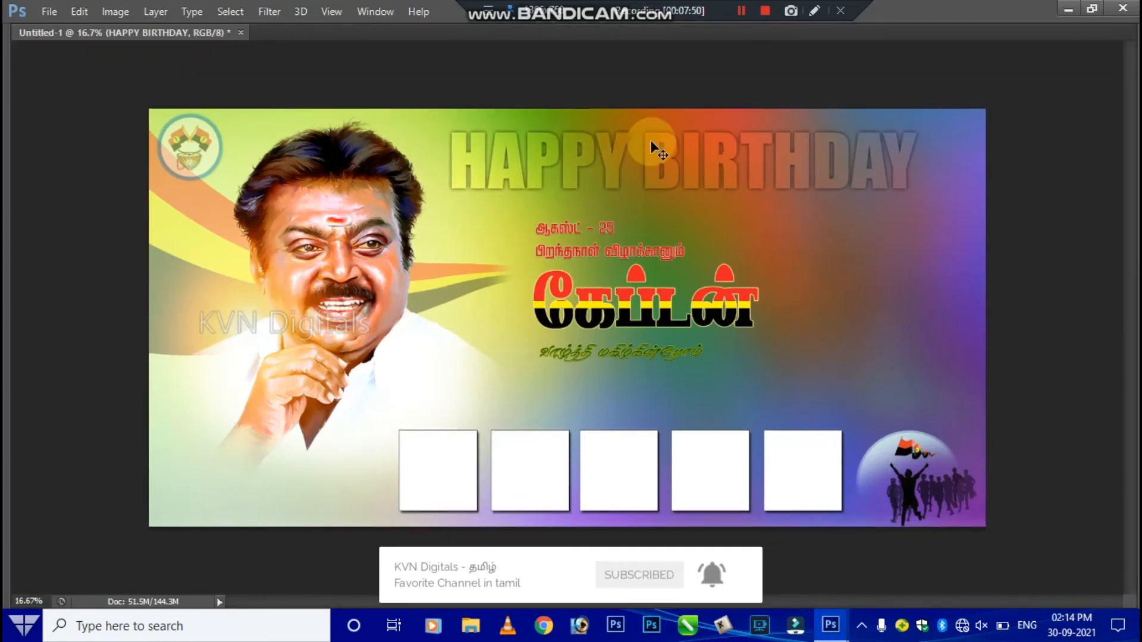
- Copy the photo grid layer "Layer 19 copy 2" from Vijayakandh Art Image-.psd into the banner and close the source without saving
mouse_move(824, 629)
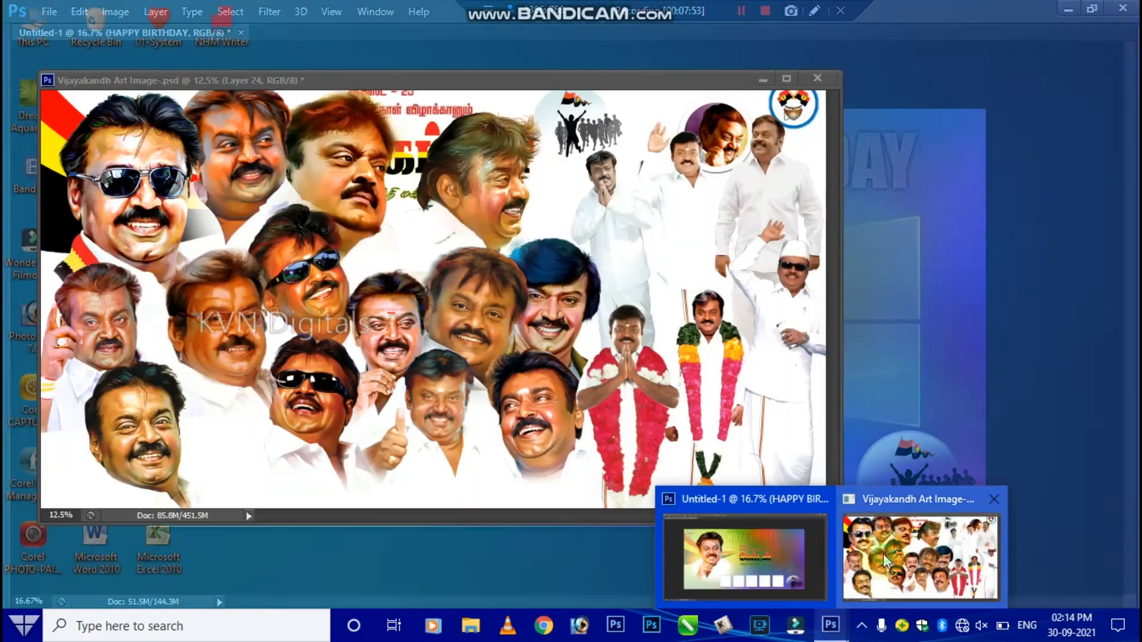
left_click(883, 554)
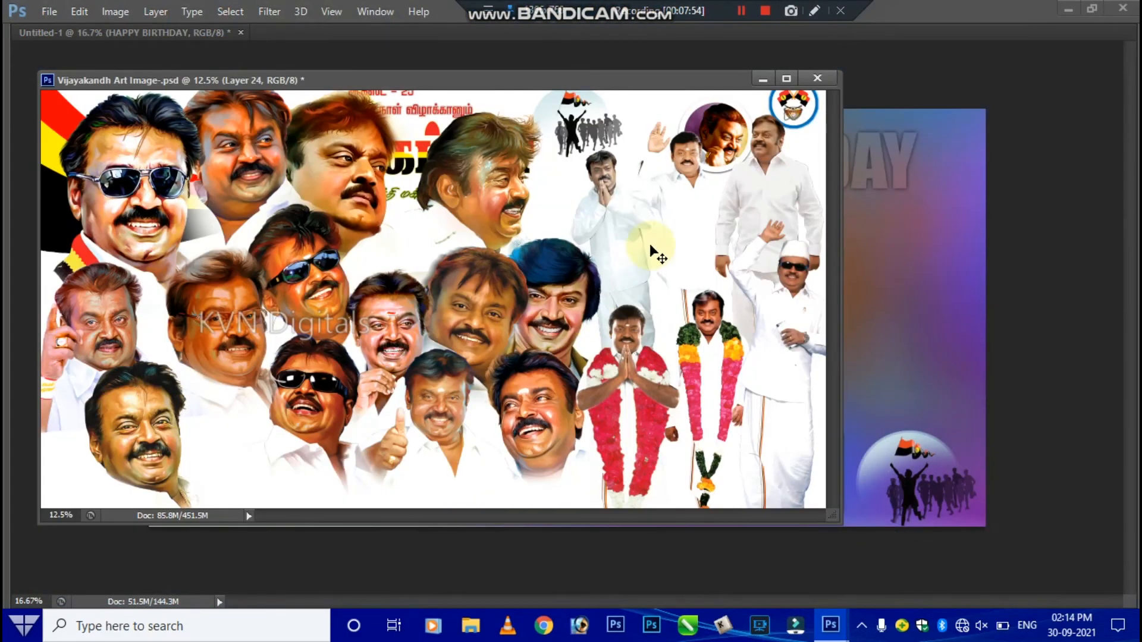
key("Tab")
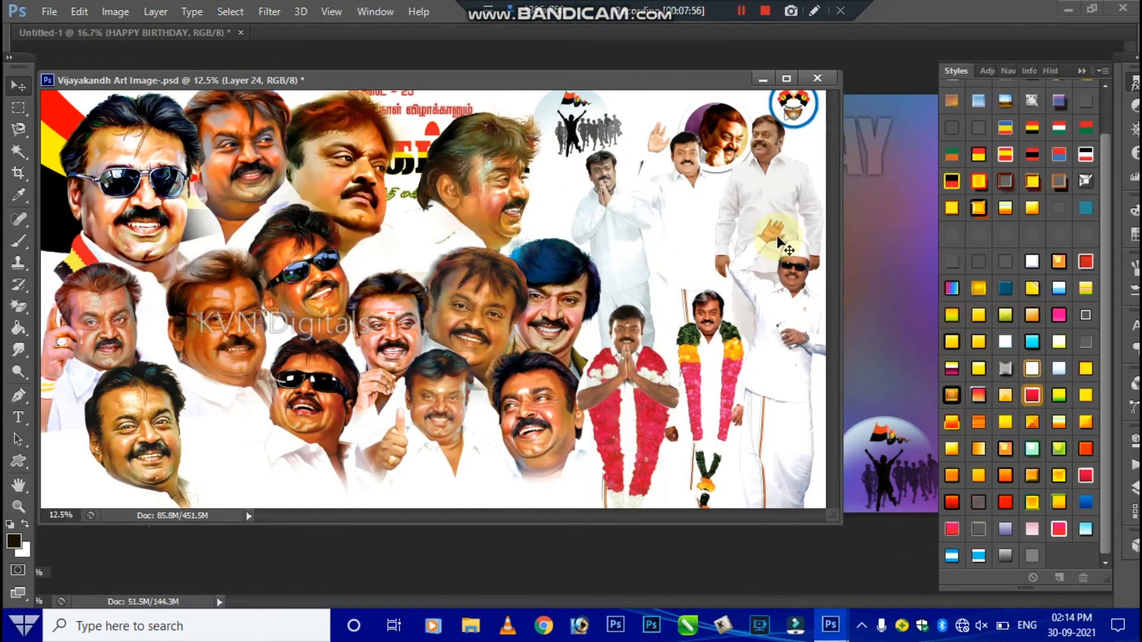
left_click(1133, 487)
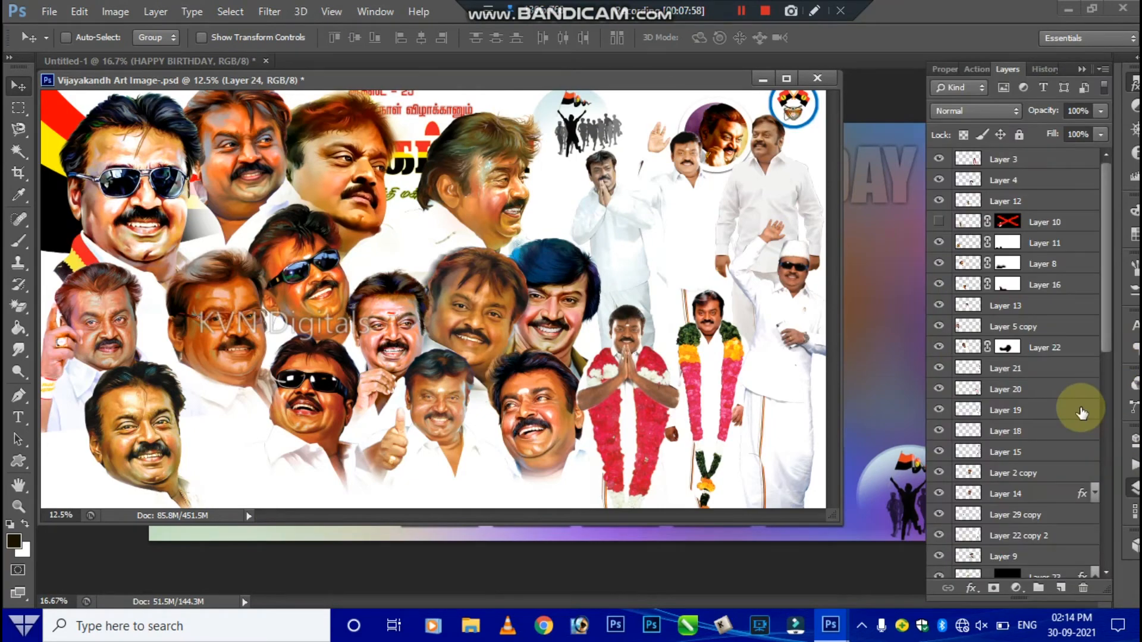
left_click_drag(1106, 330, 1099, 472)
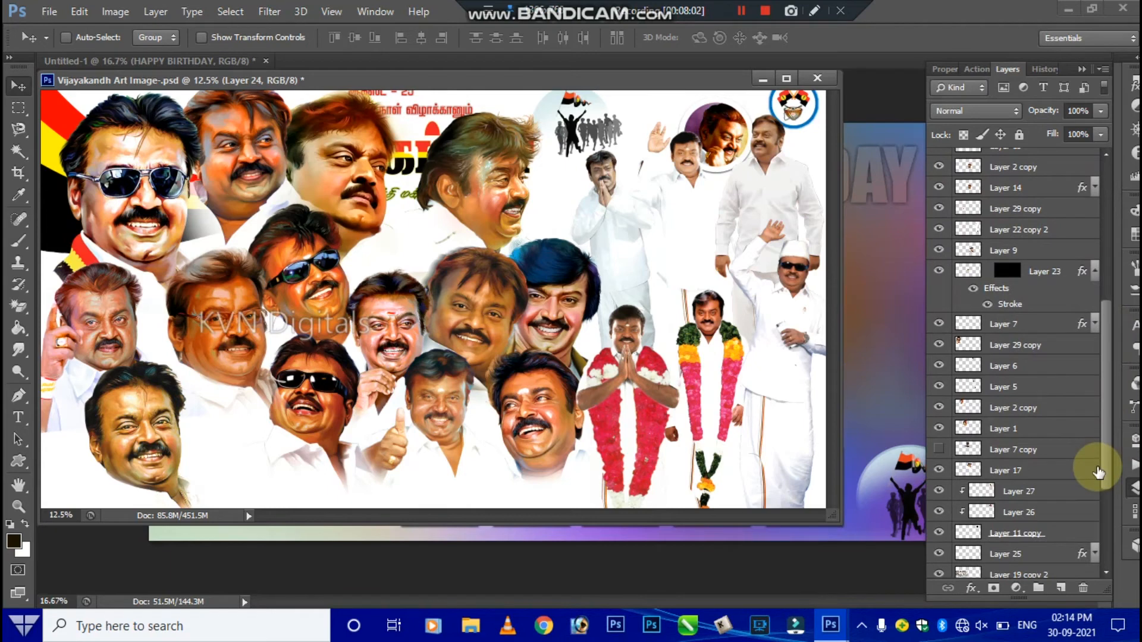
scroll(1101, 465, "down", 2)
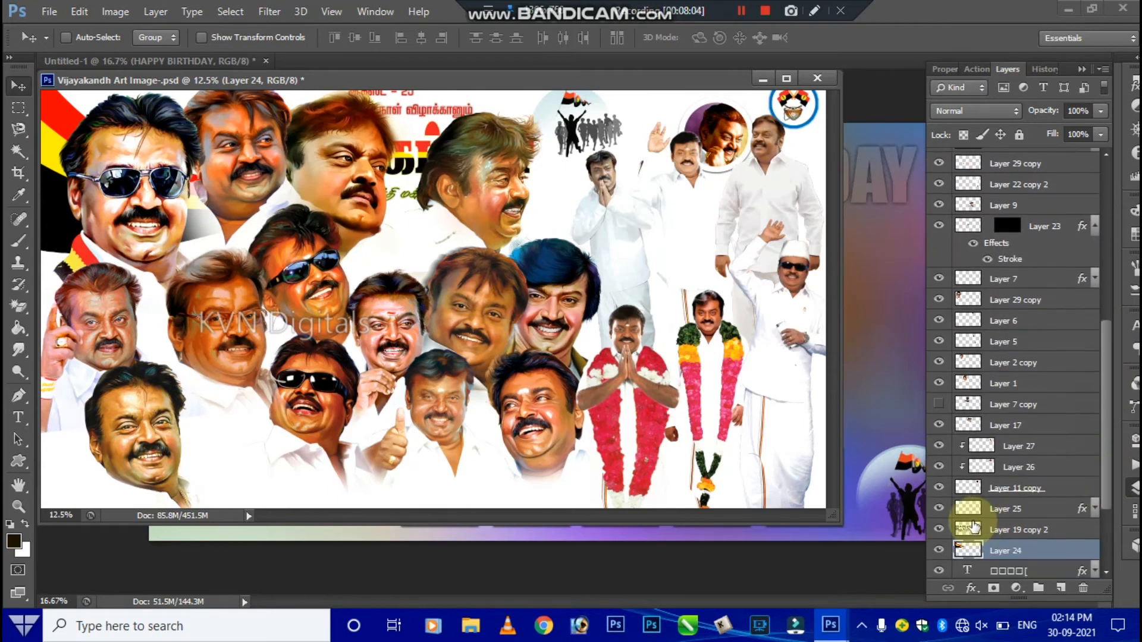
left_click(970, 528)
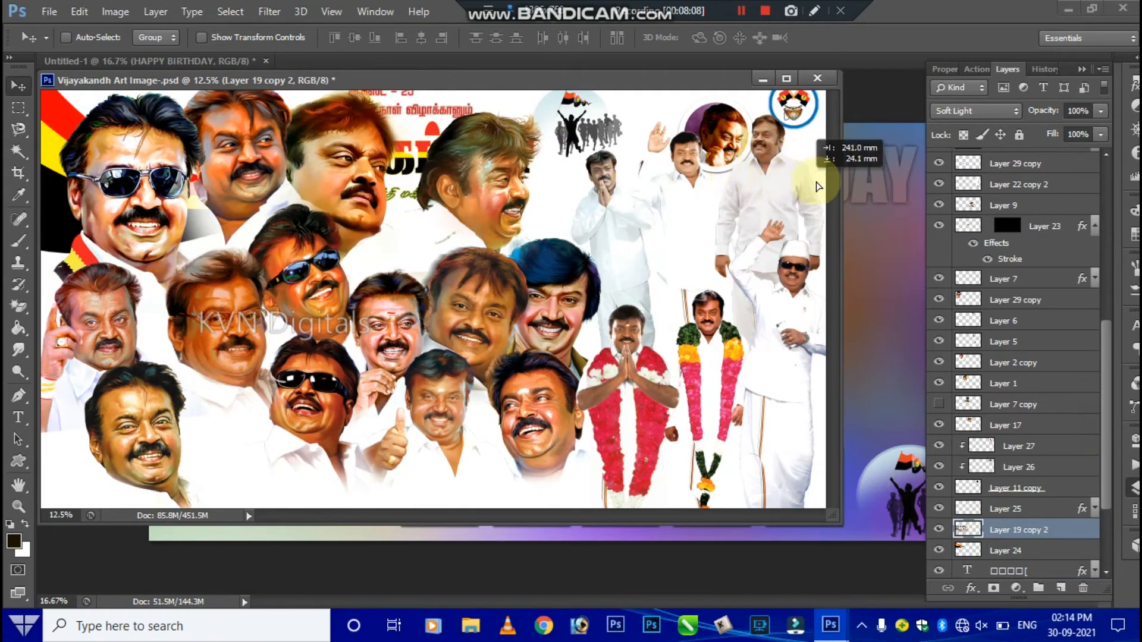
left_click_drag(884, 195, 883, 194)
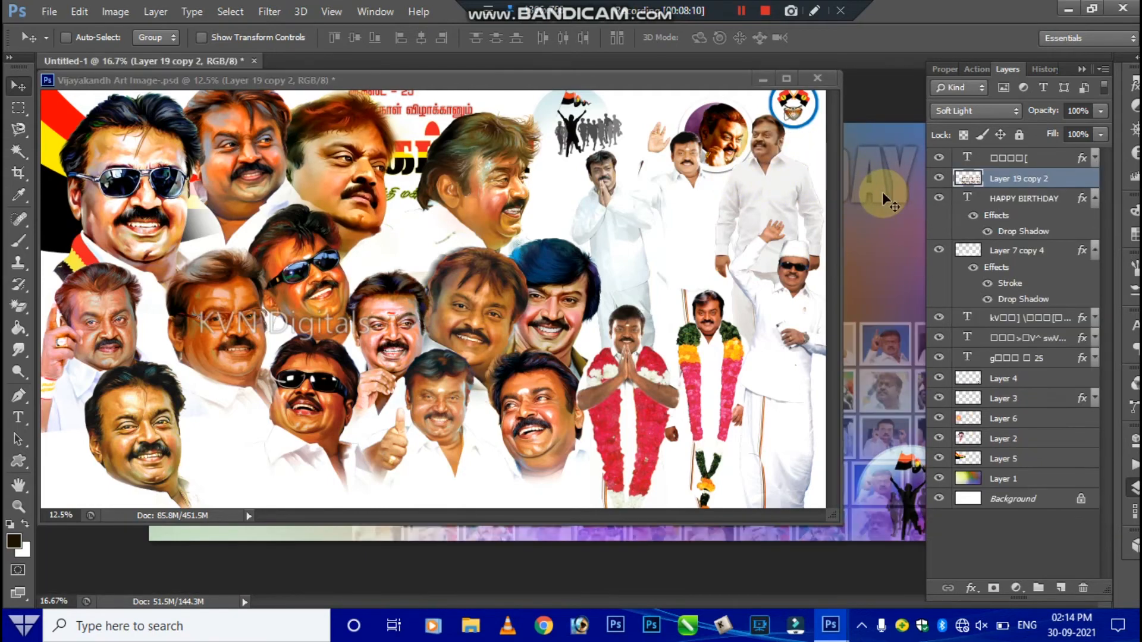
left_click(818, 78)
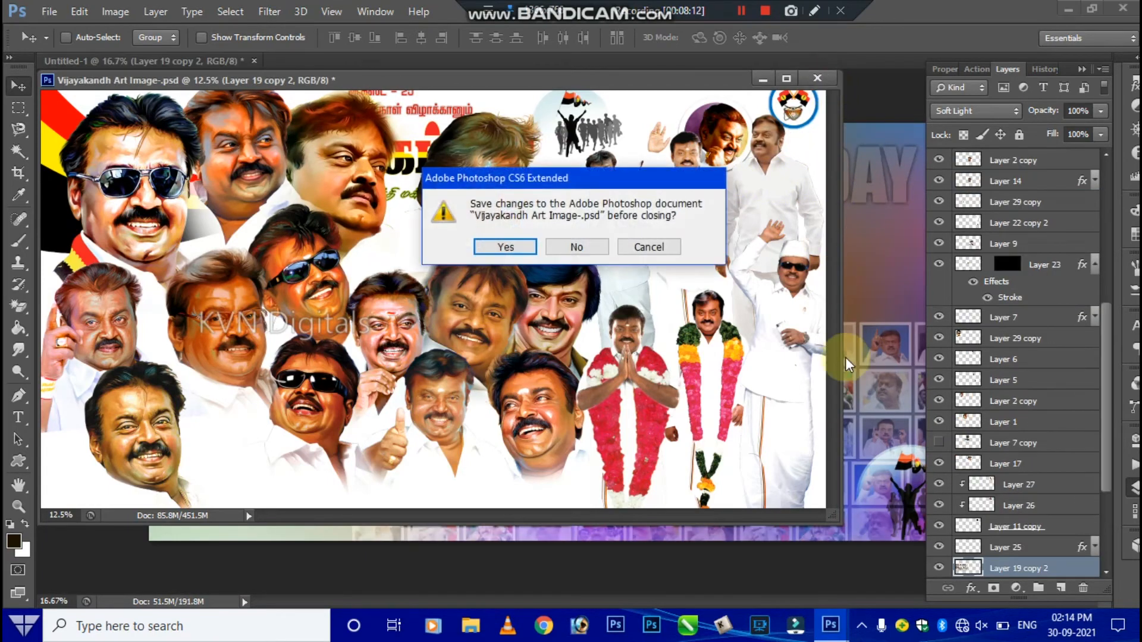
left_click(578, 247)
- Move the photo grid to the banner's upper-left area and lower it in the stacking order to just above Layer 1
left_click_drag(740, 411, 399, 210)
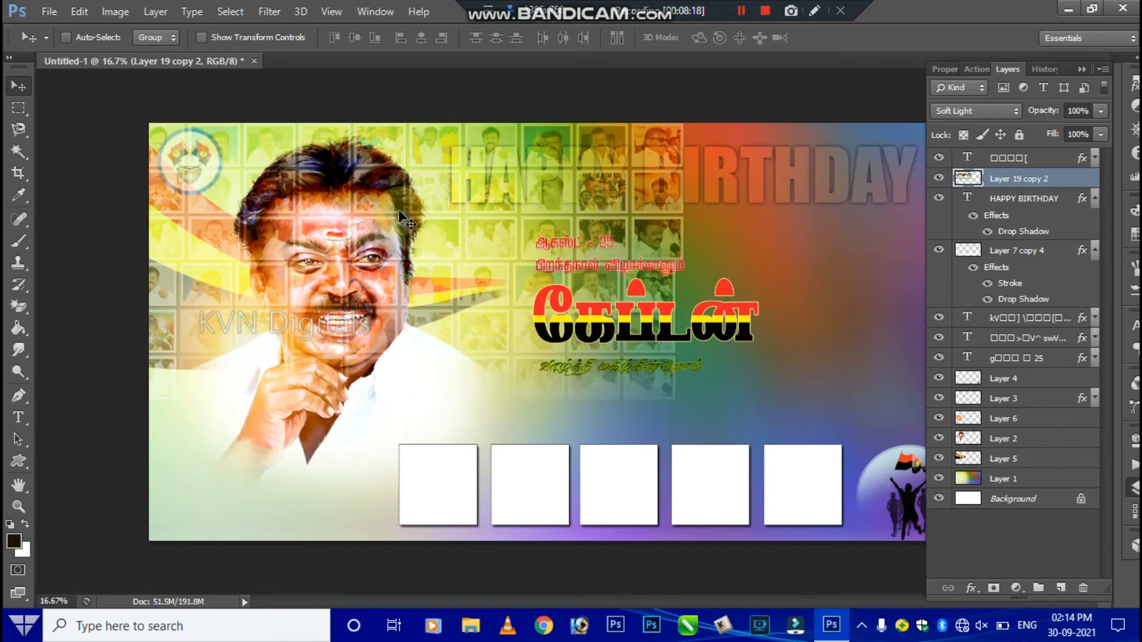
key("ctrl+bracketleft")
key("ctrl+bracketleft")
key("ctrl+bracketleft")
key("ctrl+bracketleft")
key("ctrl+bracketleft")
key("ctrl+bracketleft")
key("ctrl+bracketleft")
key("ctrl+bracketleft")
key("ctrl+bracketleft")
key("ctrl+bracketleft")
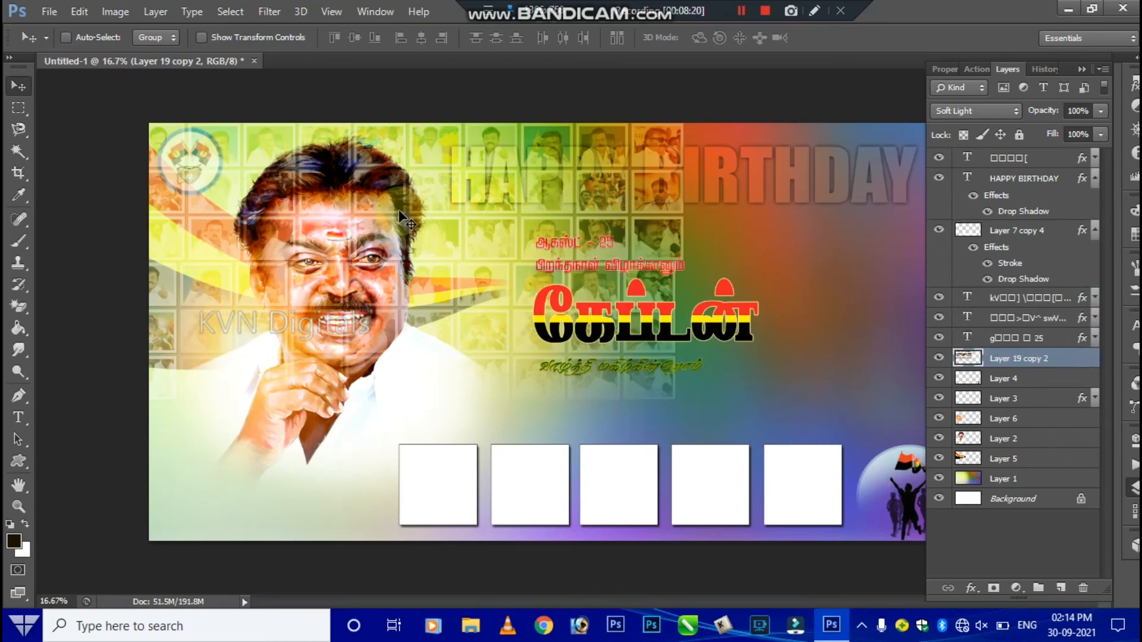
key("ctrl+bracketleft")
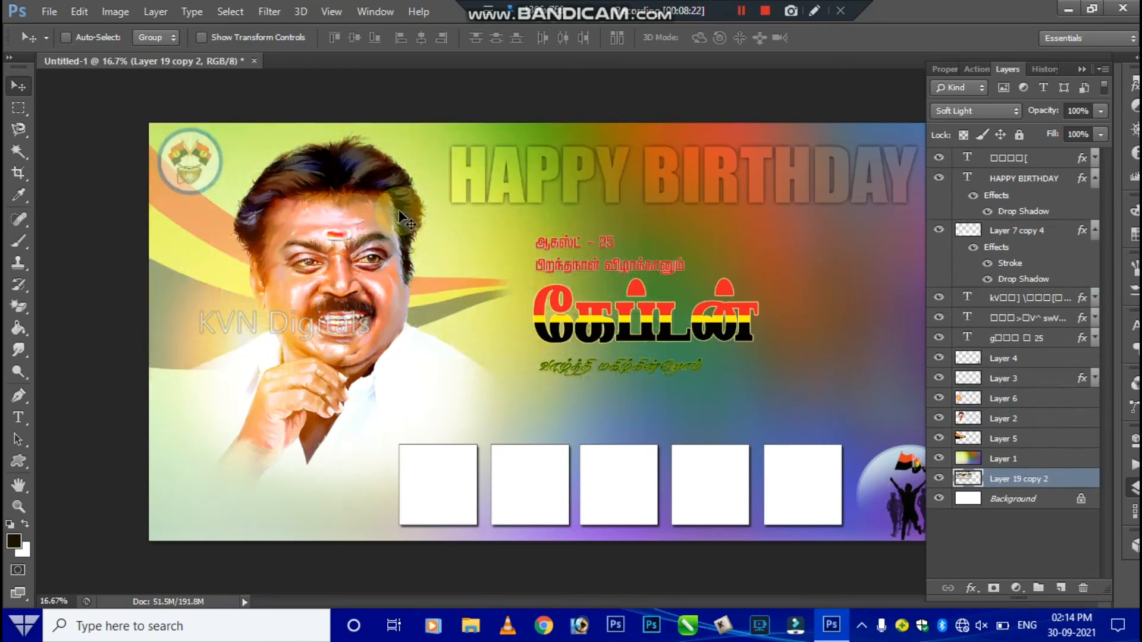
key("ctrl+bracketright")
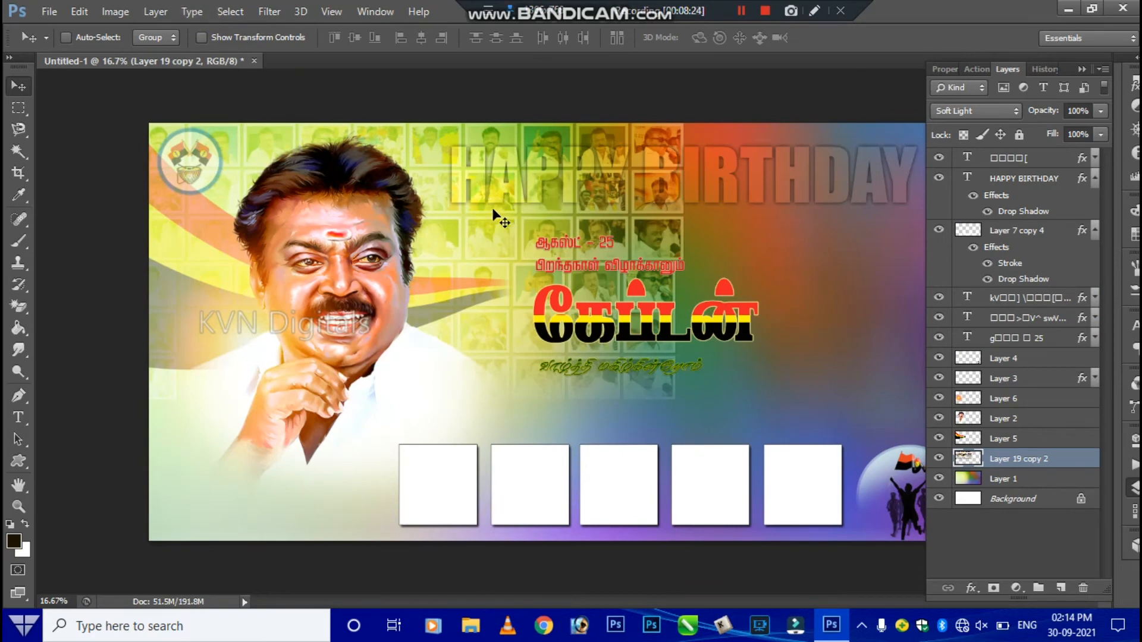
left_click_drag(500, 226, 493, 230)
- Set the photo grid layer's opacity to 56%
key("1")
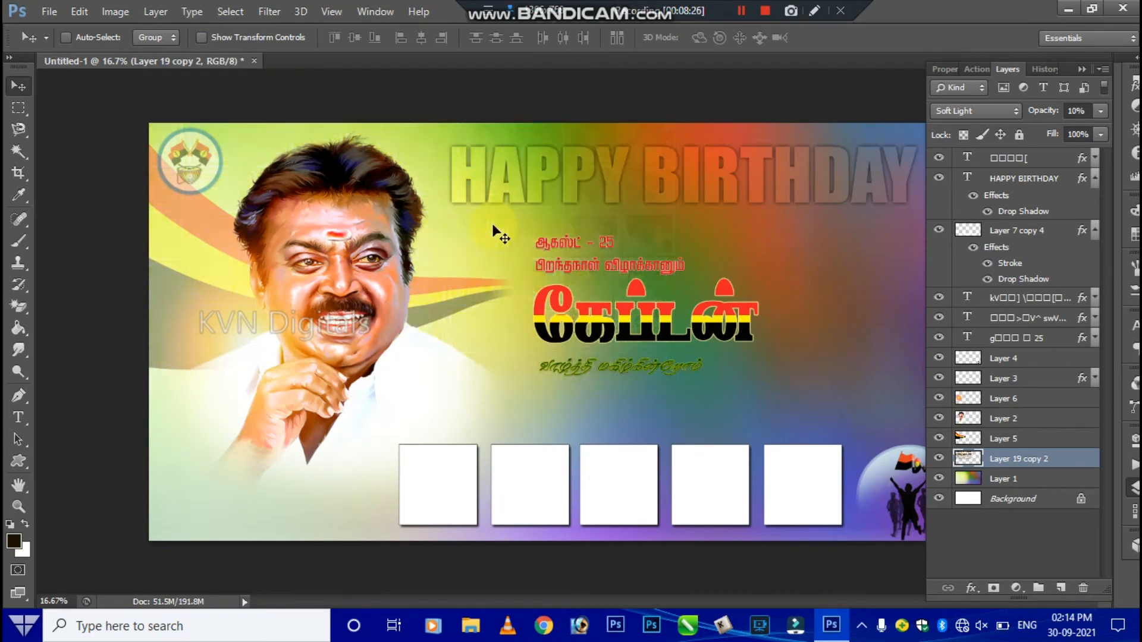
key("5")
key("6")
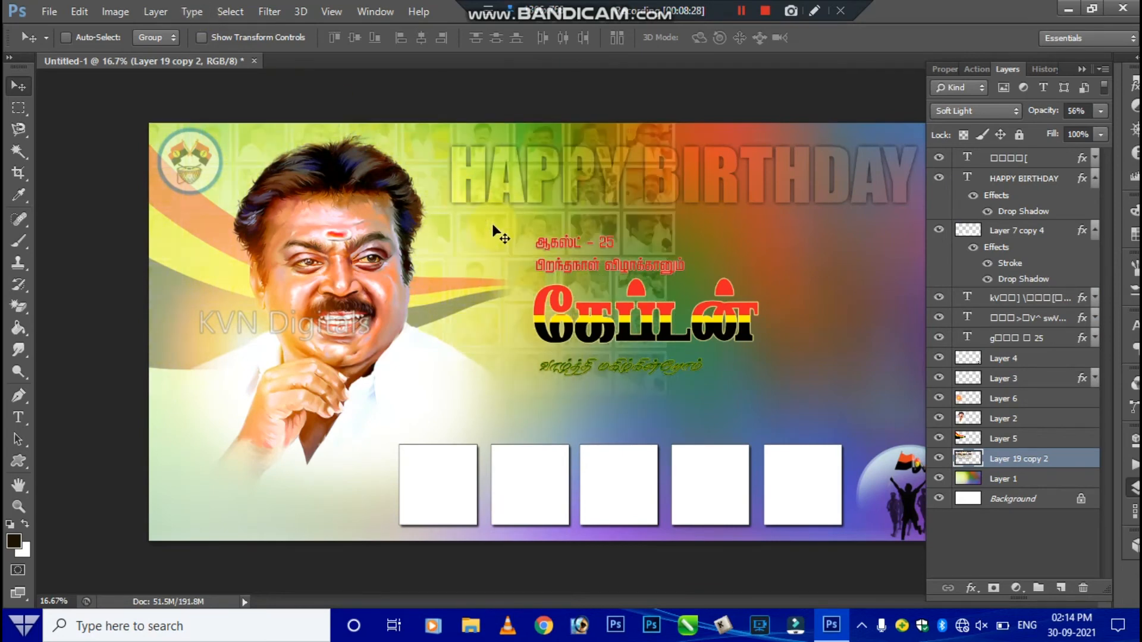
- Fade out the right and lower parts of the photo grid with a soft 900 px Eraser
key("e")
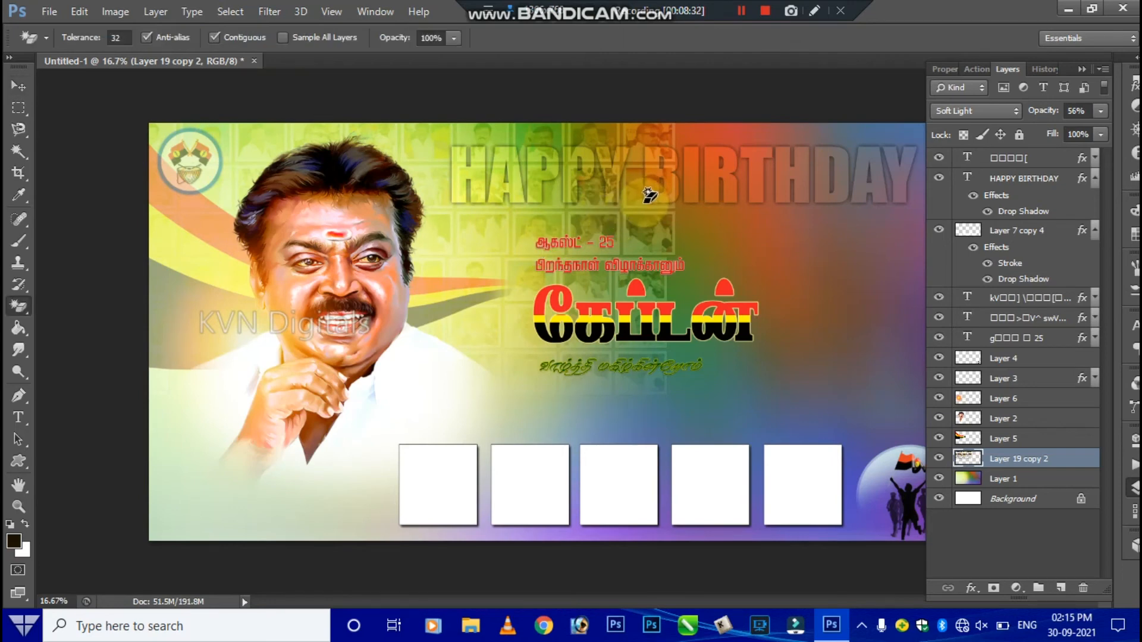
key("shift+e")
left_click_drag(690, 143, 598, 428)
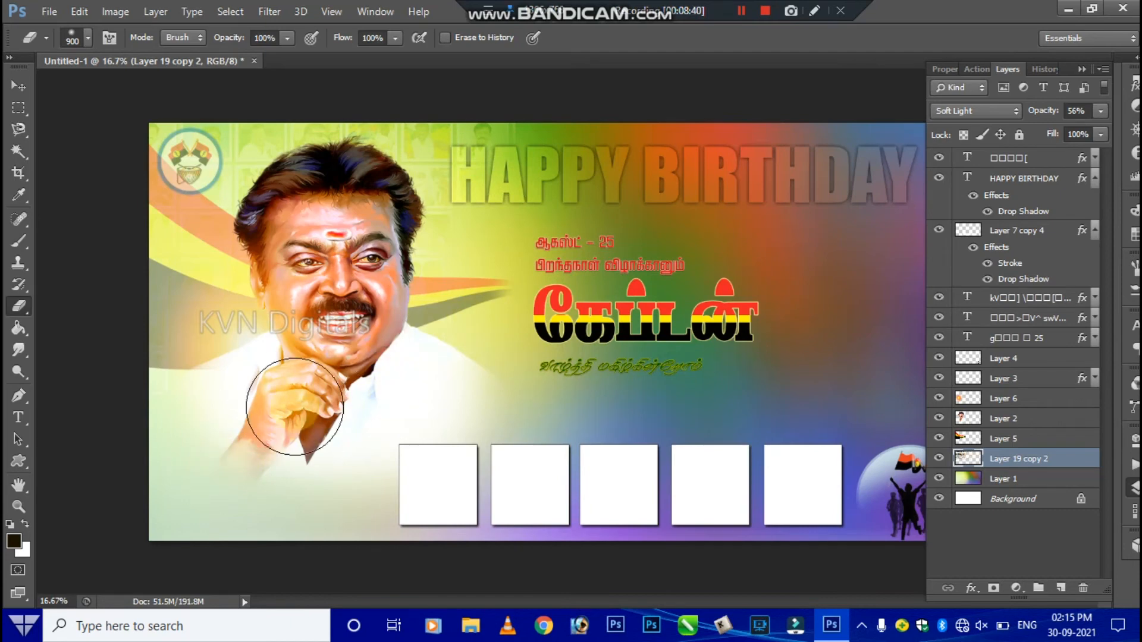
- Enlarge the faded photo grid slightly and shift it upward behind the portrait
key("ctrl+t")
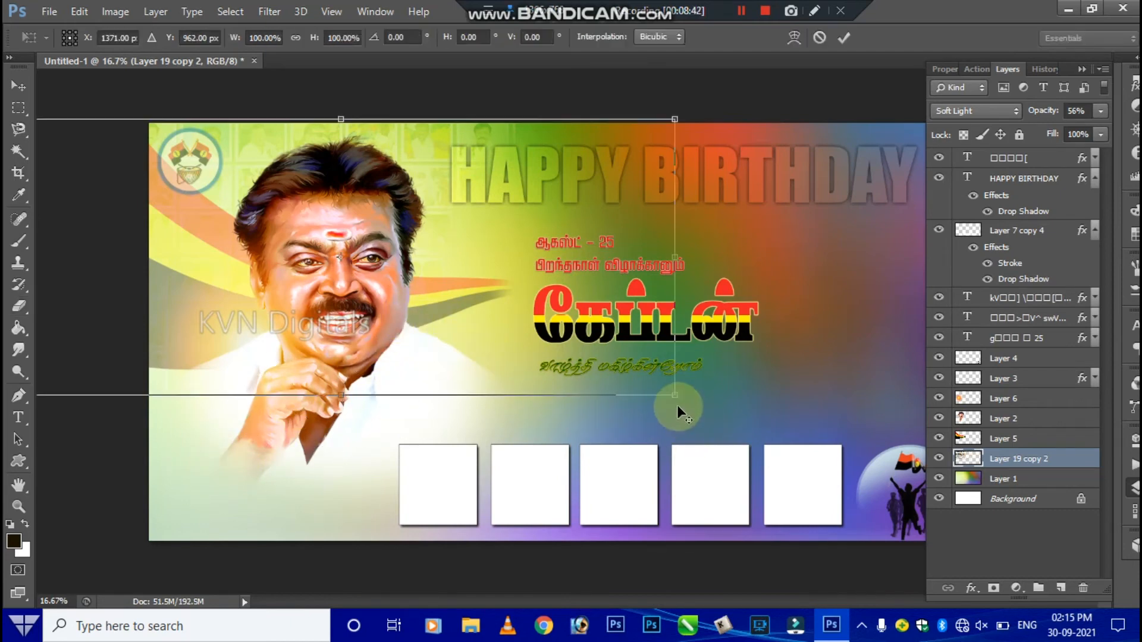
left_click_drag(675, 399, 724, 416)
mouse_move(550, 290)
left_mouse_down()
mouse_move(569, 280)
mouse_move(568, 291)
mouse_move(556, 265)
left_mouse_up()
- Touch up the enlarged photo grid's fading edge near the Tamil titles with the 900 px Eraser
key("e")
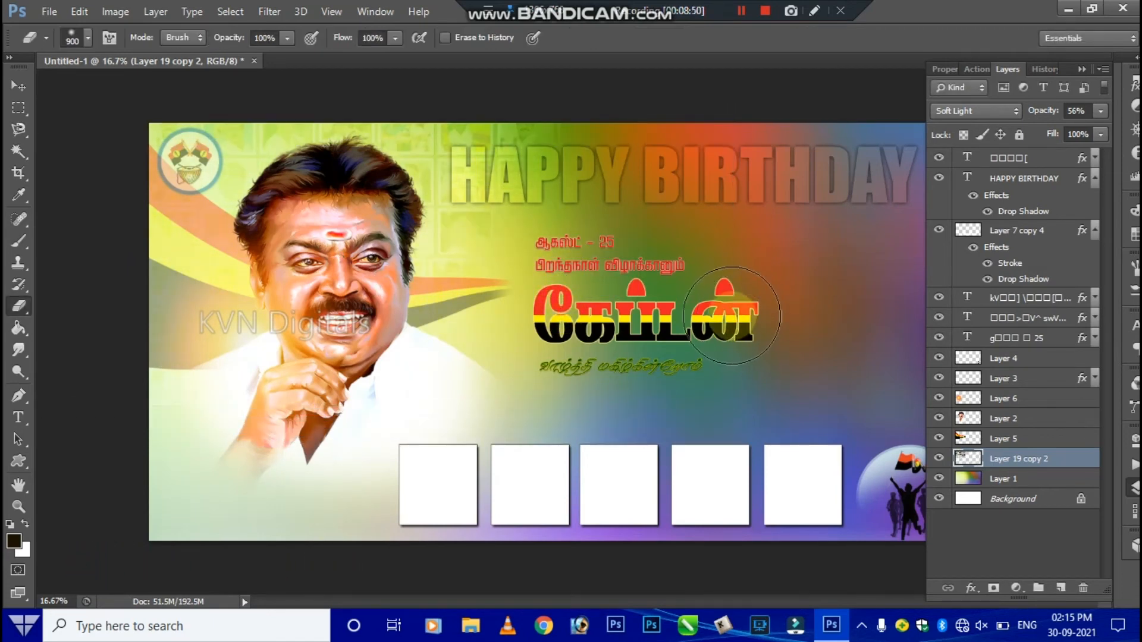
left_click(732, 316)
key("Tab")
key("Tab")
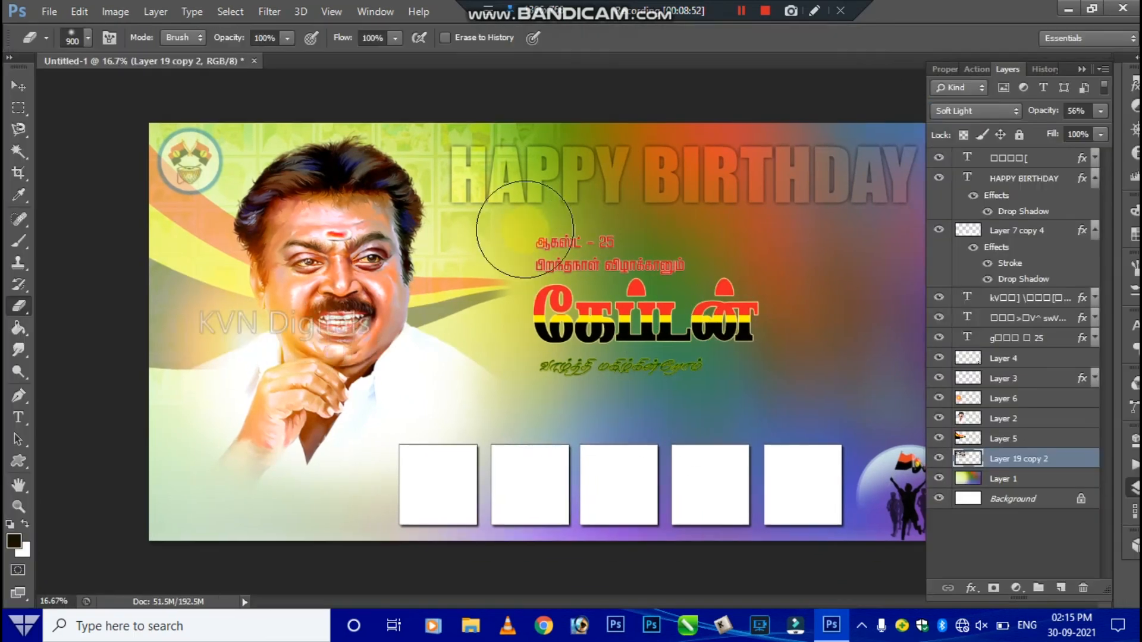
mouse_move(833, 627)
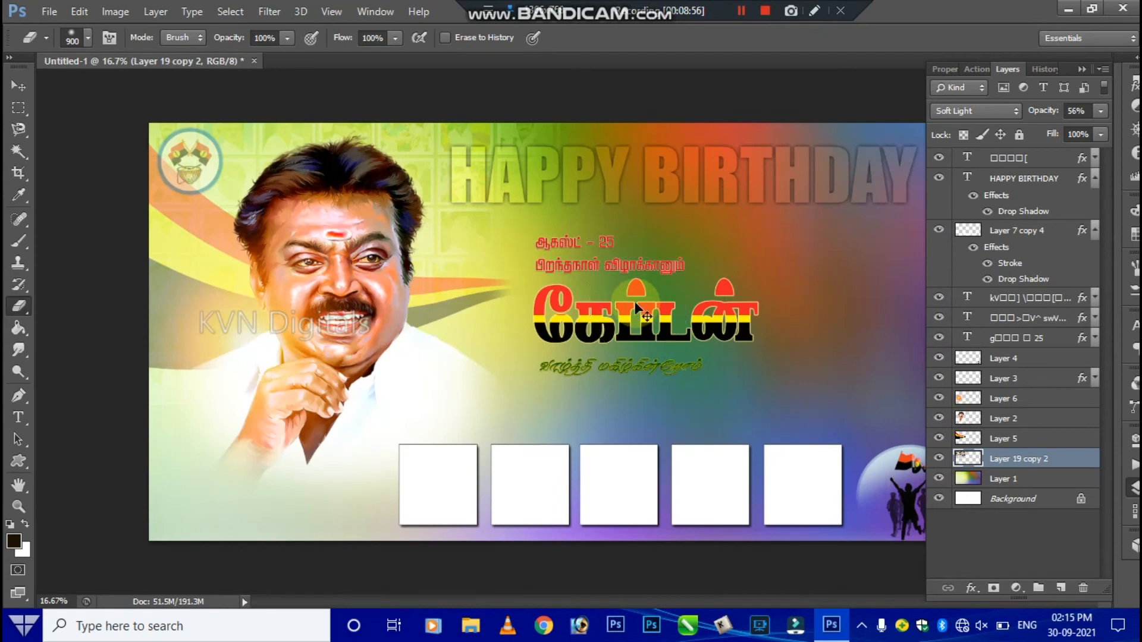
- Open the Vijayakandh Art Image-.psd artwork file from Local Disk (E:)
key("ctrl+o")
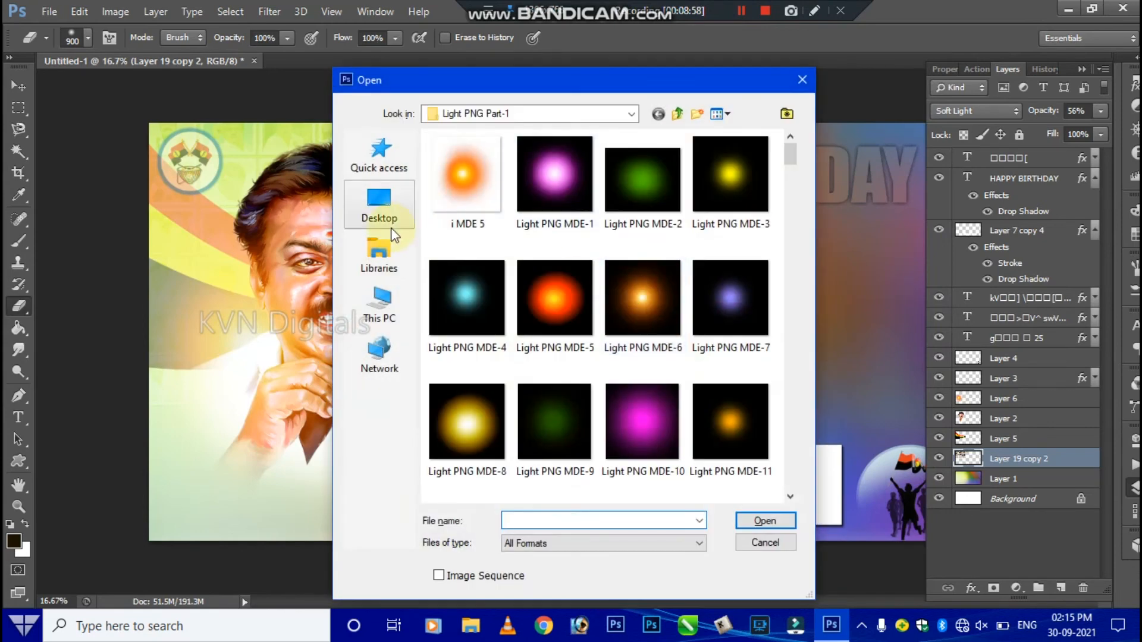
left_click(391, 235)
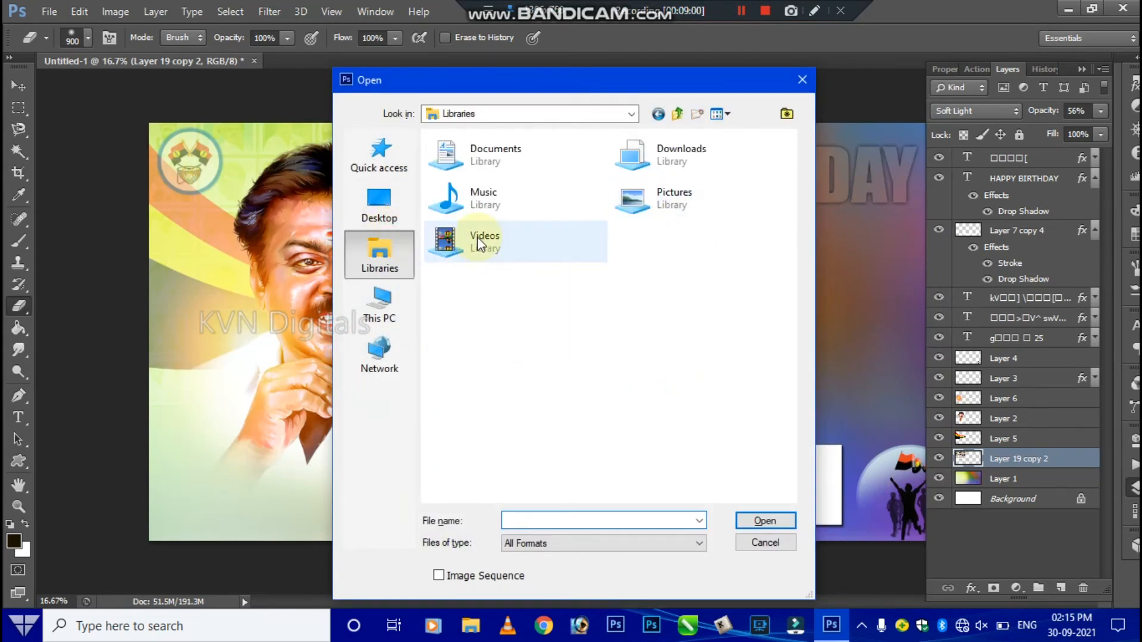
left_click(394, 312)
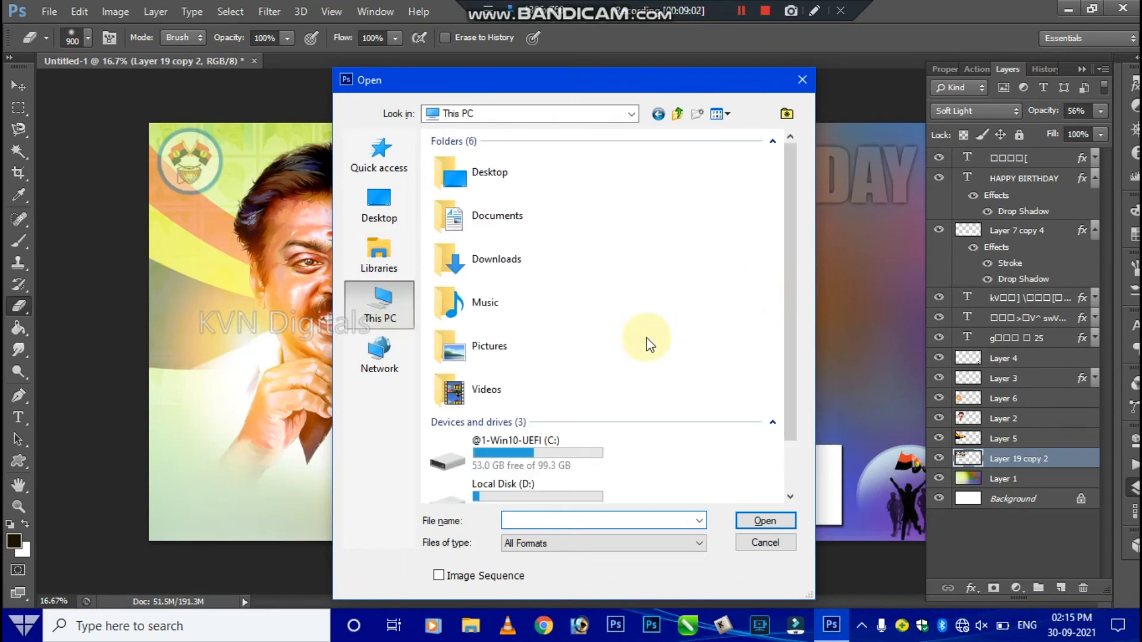
left_click_drag(791, 420, 791, 456)
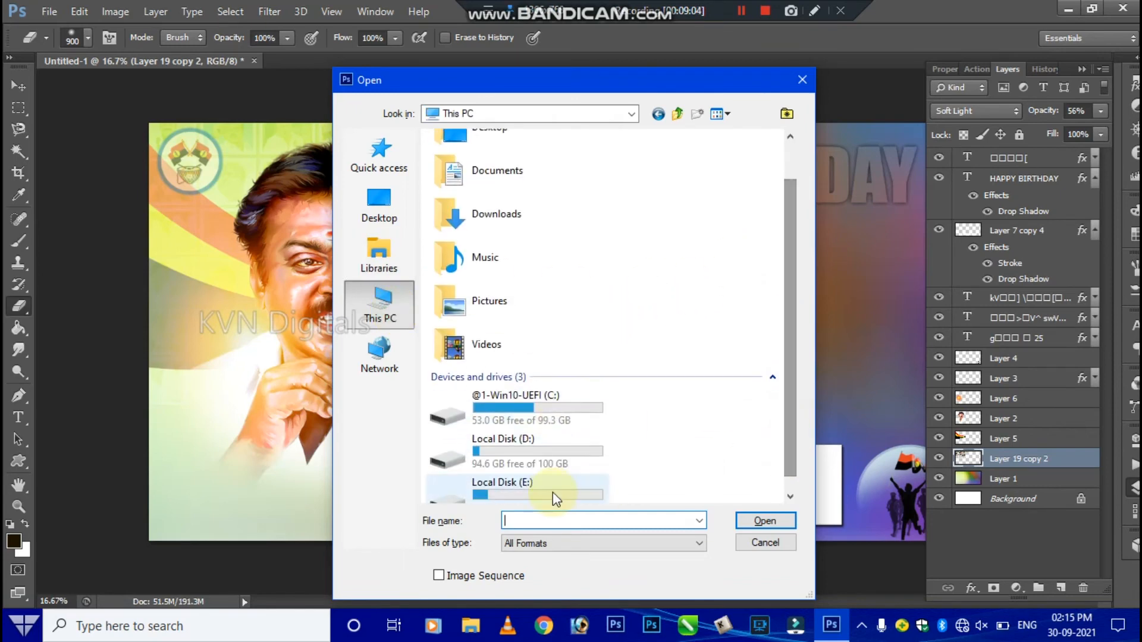
double_click(552, 494)
left_click_drag(790, 171, 795, 374)
double_click(755, 305)
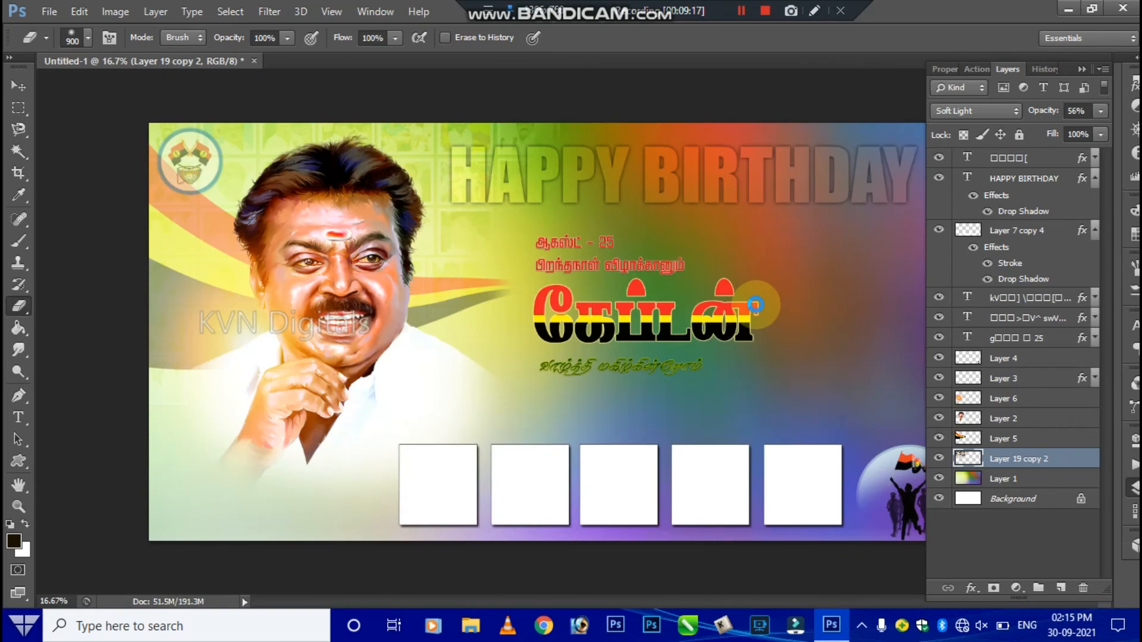
- Copy the linked round portrait with the white border from the artwork file into the banner beside the Tamil title
key("v")
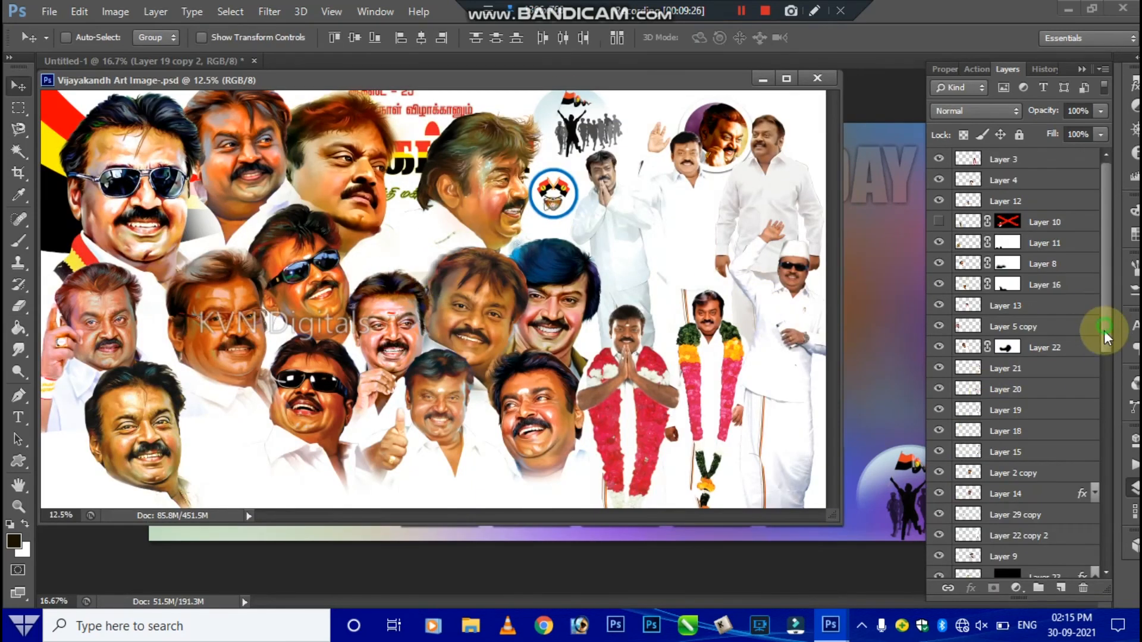
left_click_drag(1104, 331, 1105, 470)
right_click(719, 143)
left_click(746, 153)
left_click_drag(717, 135, 847, 306)
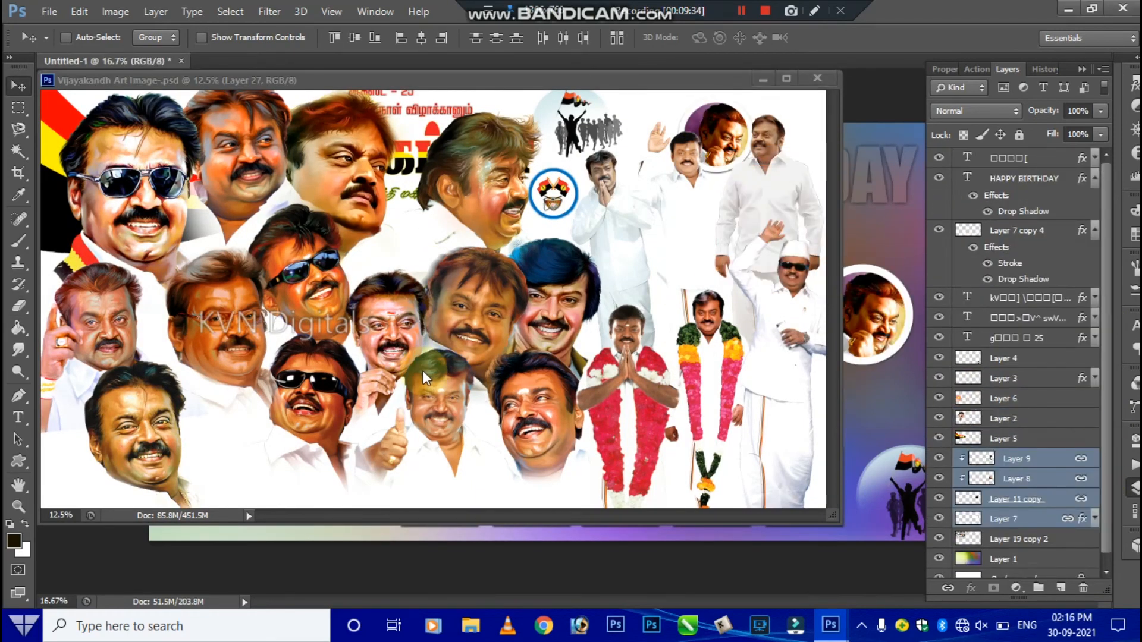
- Copy the masked woman's photo layer onto the banner's round portrait and close the artwork file without saving
left_click(808, 162)
mouse_move(1104, 418)
left_mouse_down()
mouse_move(1096, 518)
mouse_move(1105, 292)
mouse_move(1093, 417)
left_mouse_up()
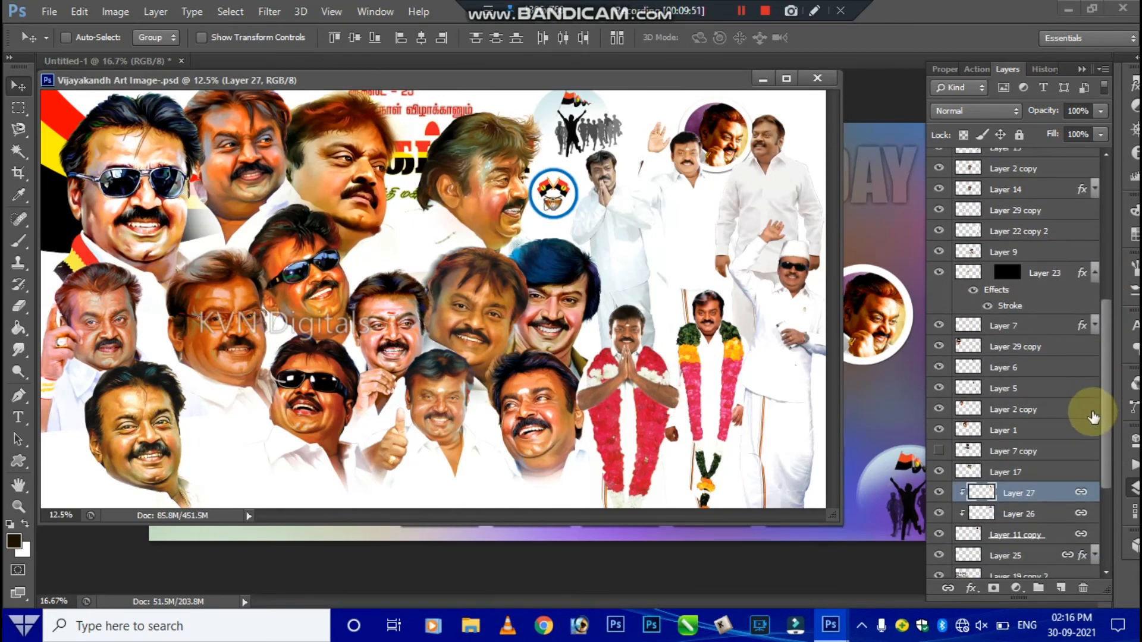
right_click(965, 245)
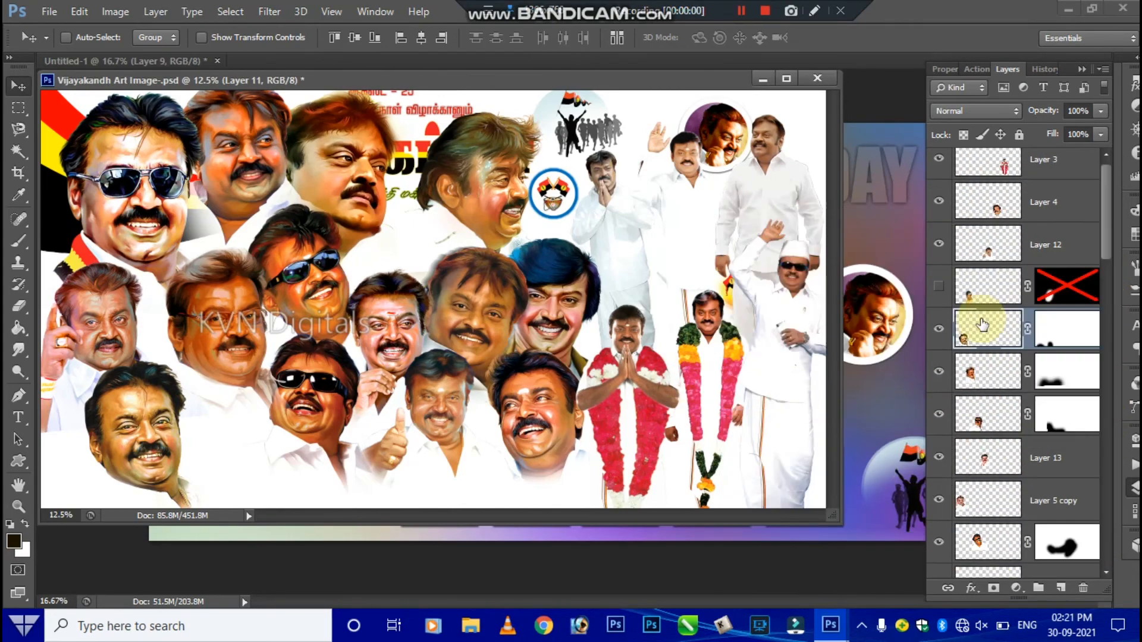
left_click_drag(1104, 233, 1090, 354)
mouse_move(984, 496)
left_mouse_down()
mouse_move(480, 300)
mouse_move(869, 298)
mouse_move(876, 394)
mouse_move(899, 305)
mouse_move(869, 313)
left_mouse_up()
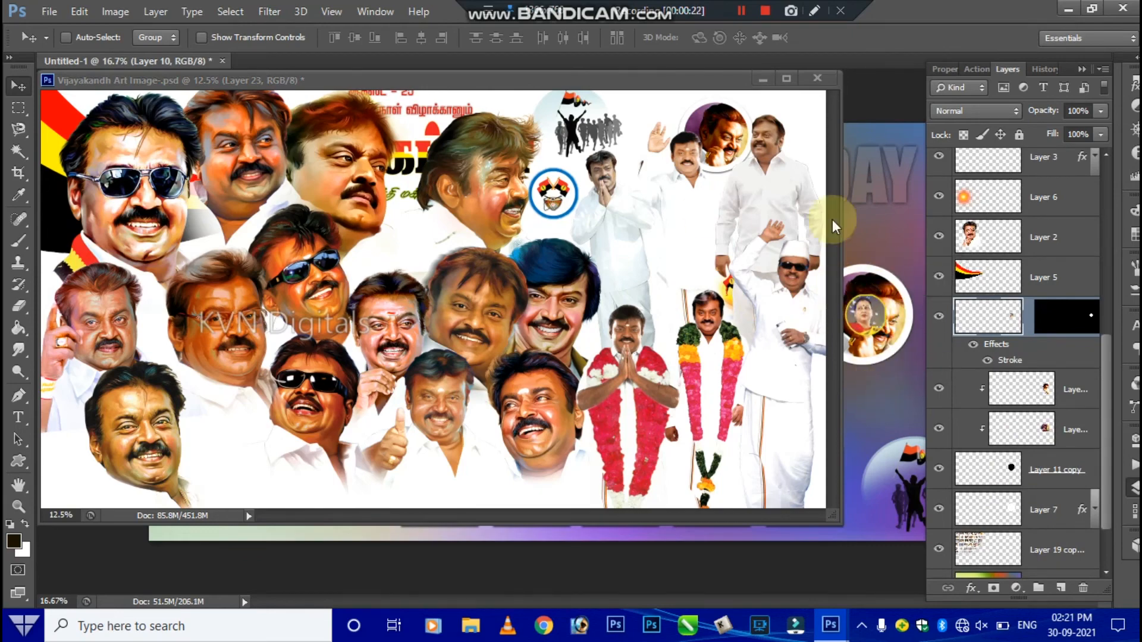
left_click(819, 77)
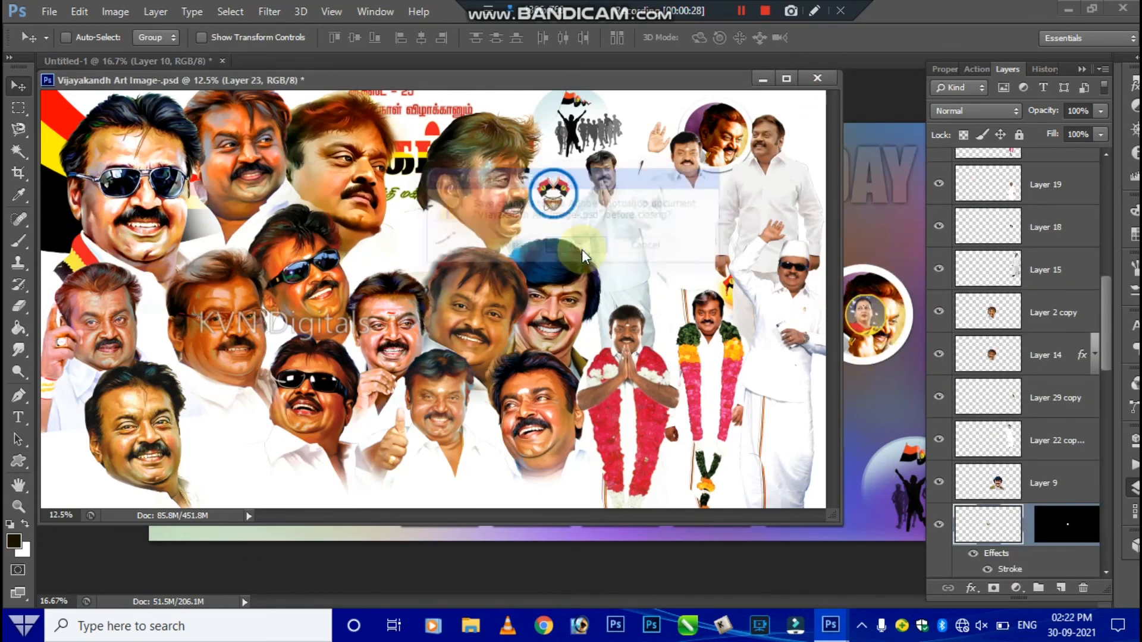
left_click(581, 249)
- Shift the woman's photo inside its circular mask and delete the layer mask
right_click(865, 323)
left_click(886, 332)
mouse_move(869, 324)
left_mouse_down()
mouse_move(690, 297)
mouse_move(887, 322)
left_mouse_up()
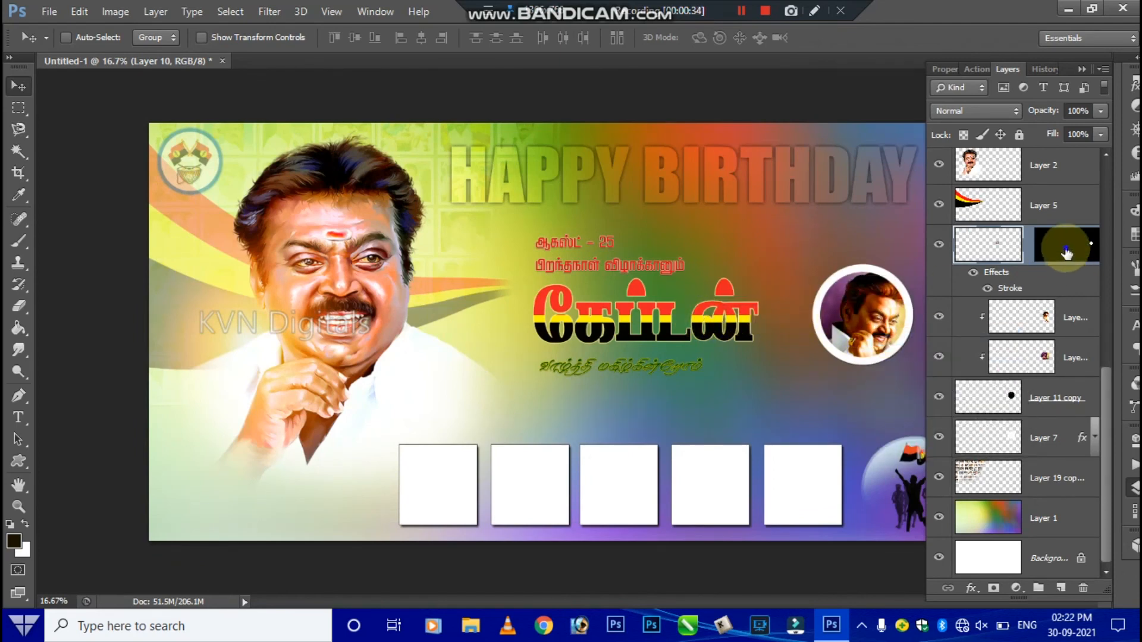
right_click(1066, 244)
left_click(982, 286)
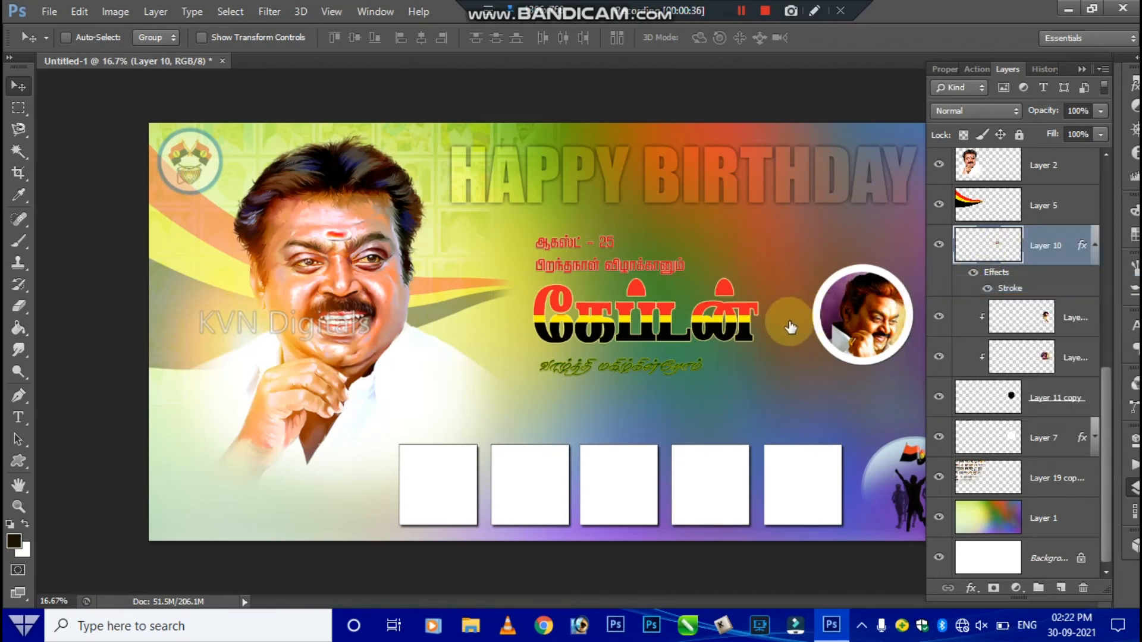
- Resize the unmasked square woman's photo to fit between the Tamil title and the white squares
left_click_drag(686, 306, 720, 332)
key("ctrl+t")
key("Return")
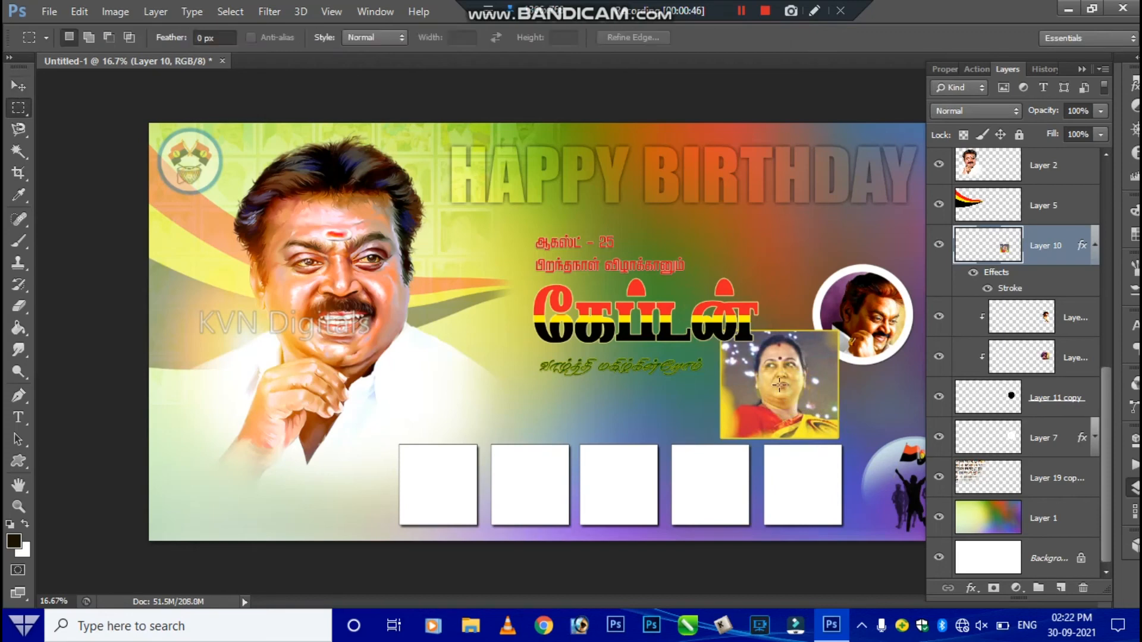
- Draw a circular selection around the woman's photo and fill it with white on a new layer
left_click_drag(766, 363, 816, 402)
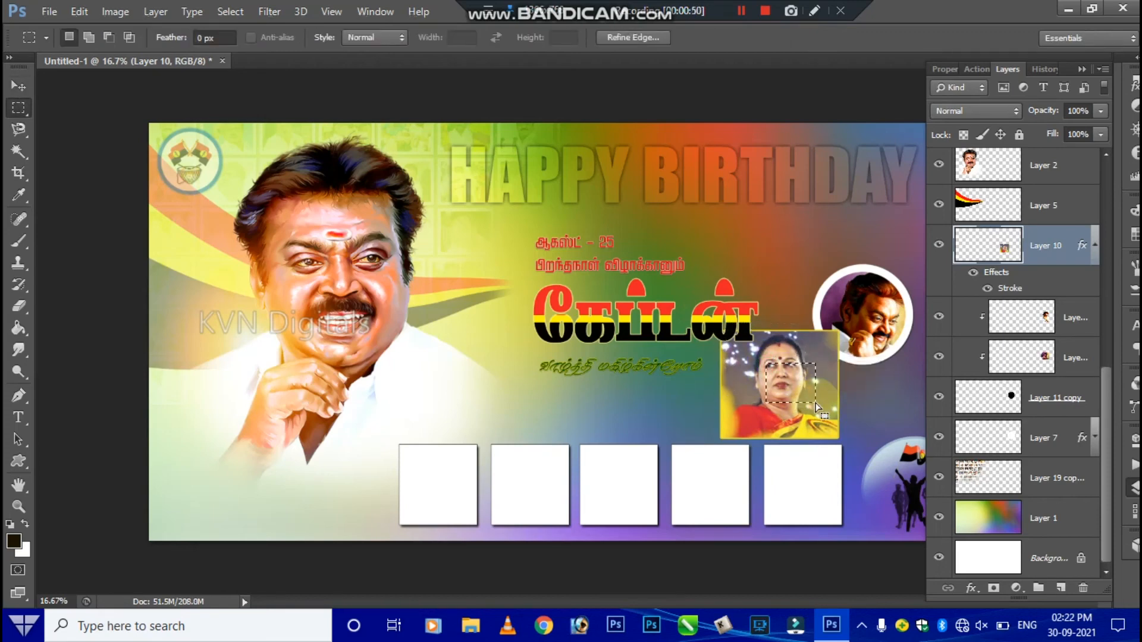
key("ctrl+d")
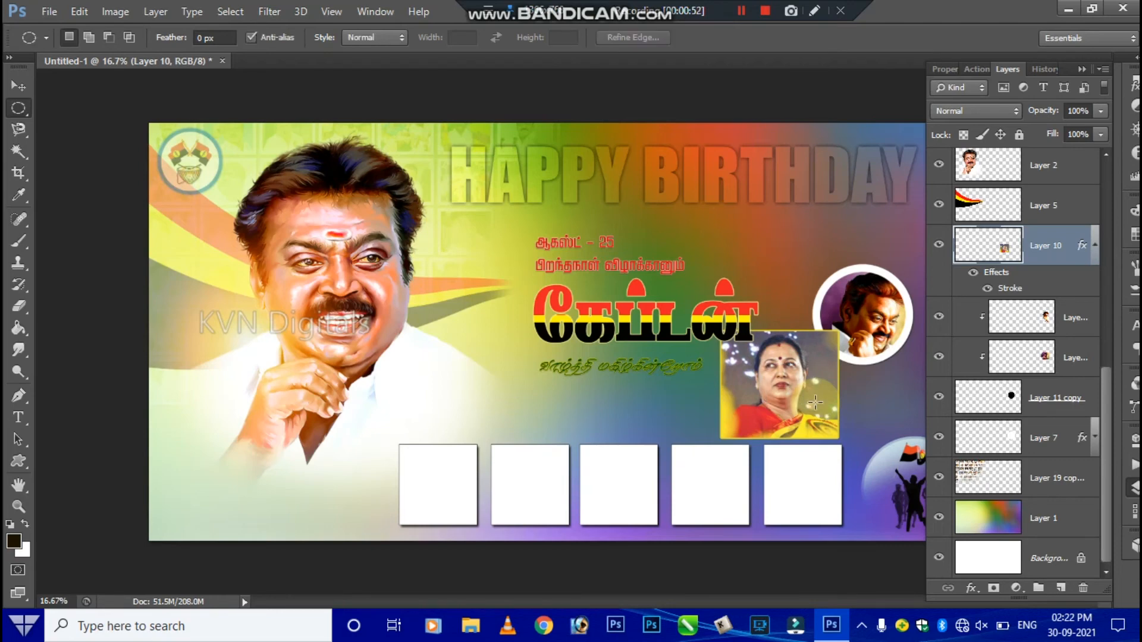
left_click_drag(761, 345, 794, 380)
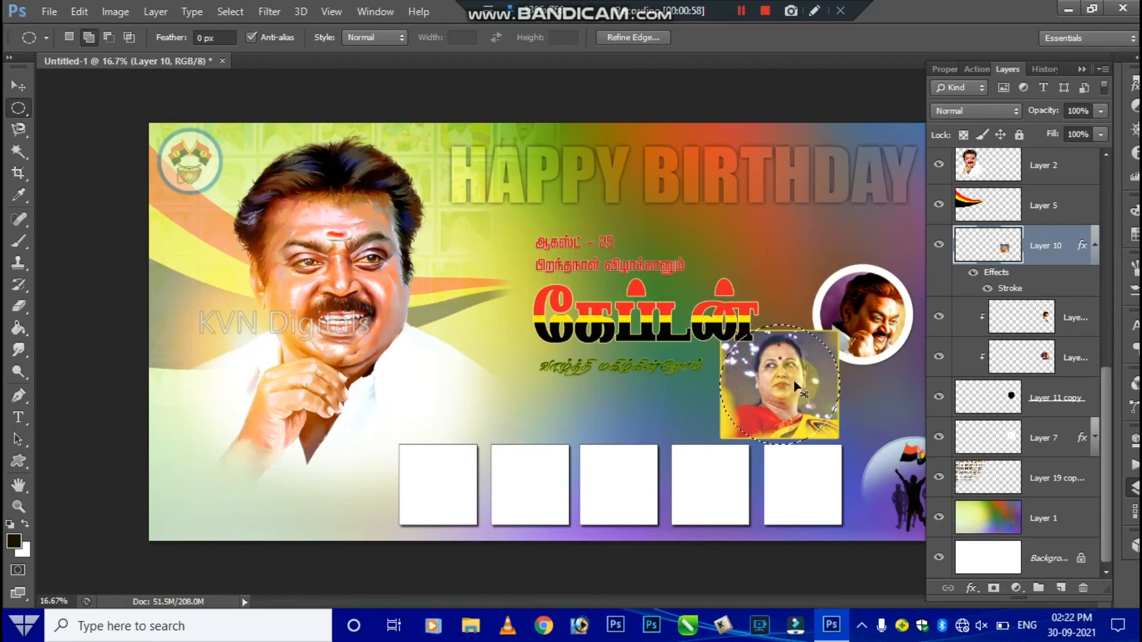
key("ctrl+shift+n")
key("Return")
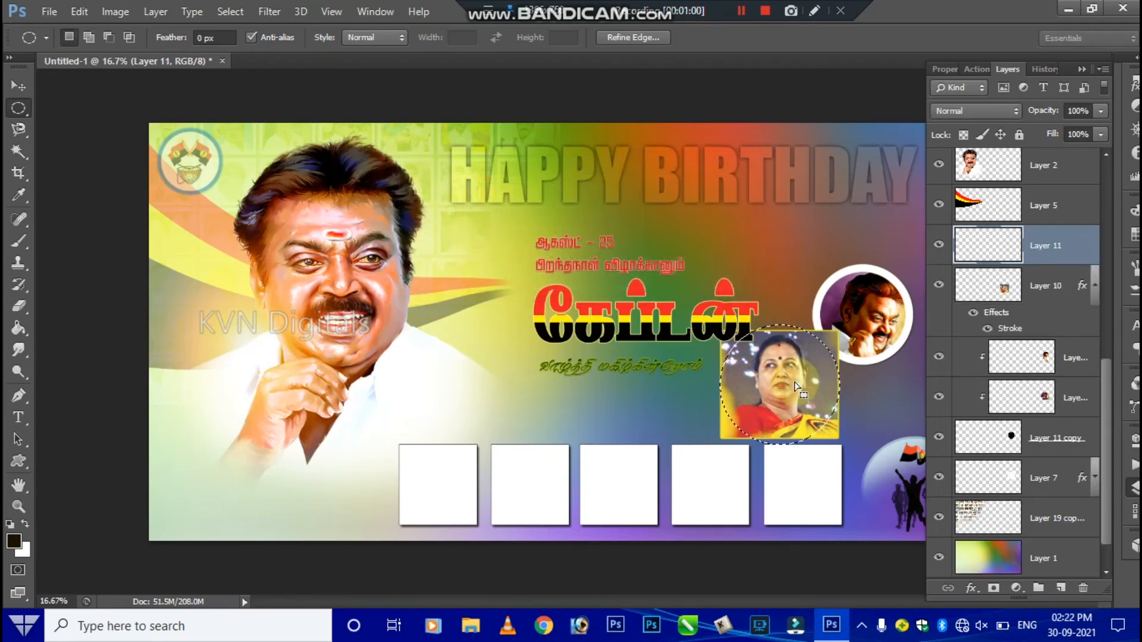
key("ctrl+BackSpace")
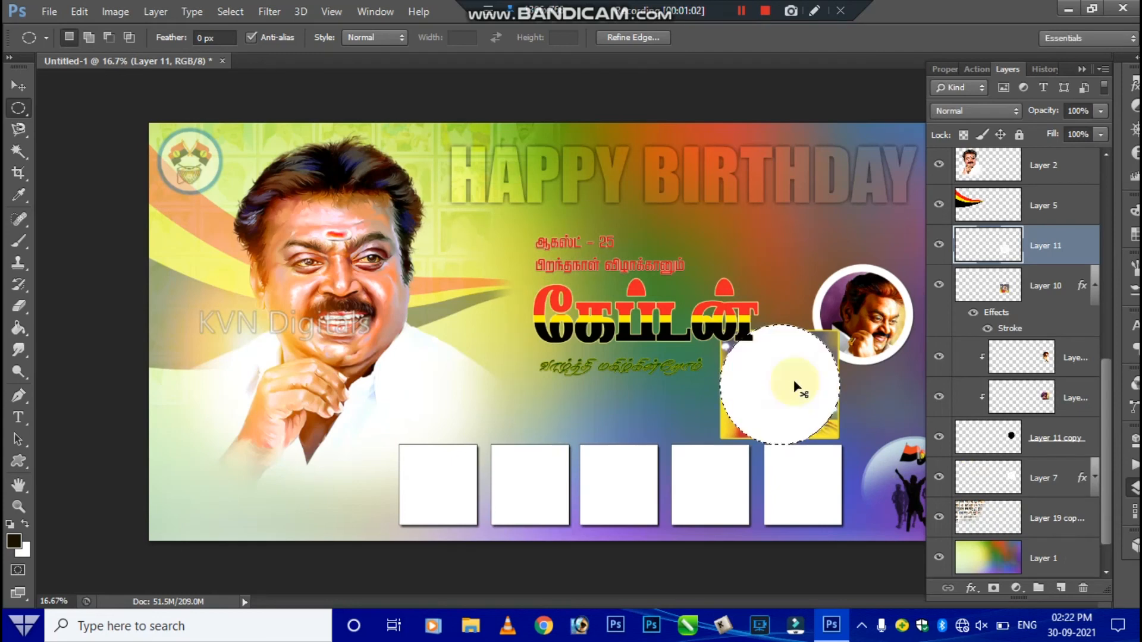
key("ctrl+d")
- Shrink the white circle slightly so it fits inside the square photo
key("ctrl+t")
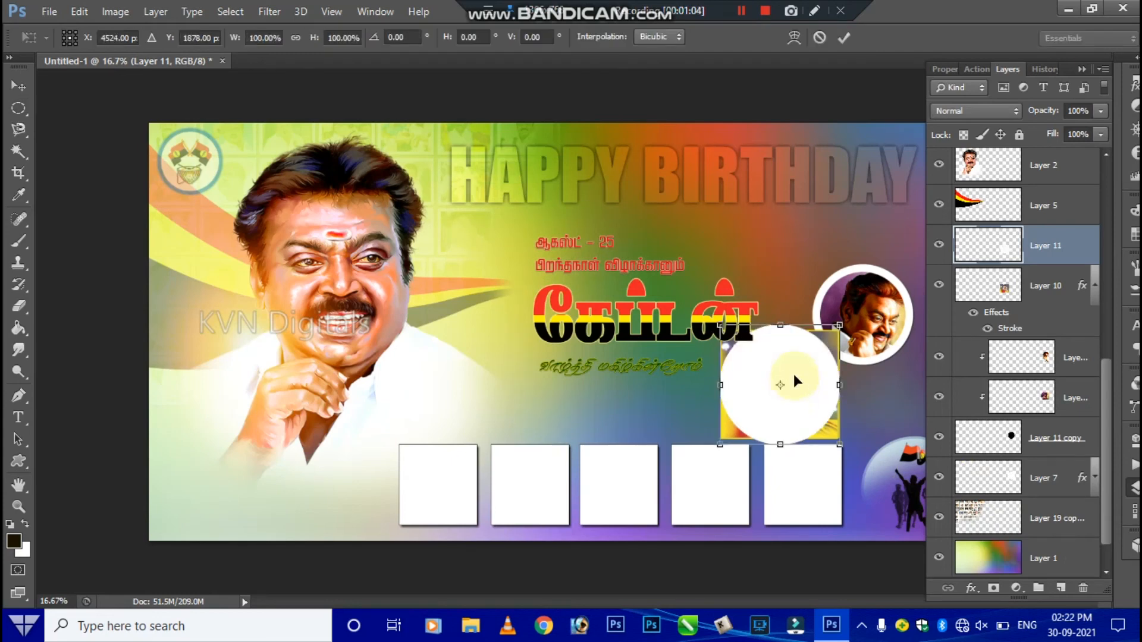
left_click_drag(838, 326, 834, 329)
key("Return")
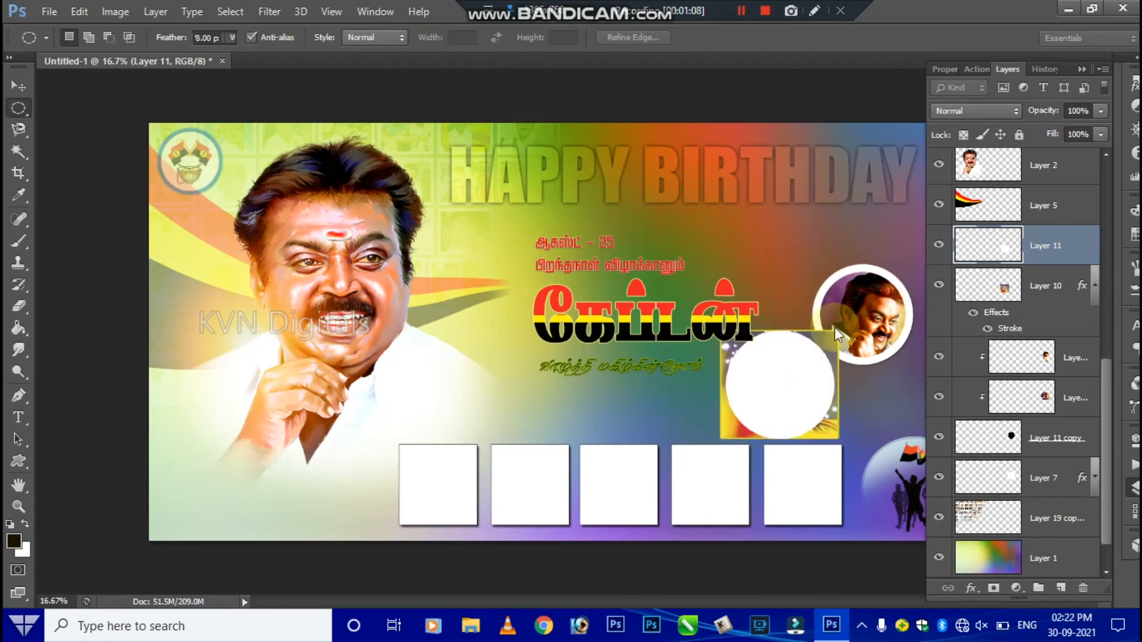
- Load the white circle as a selection, invert it and delete the woman's photo outside the circle
left_click_drag(974, 305, 1008, 255)
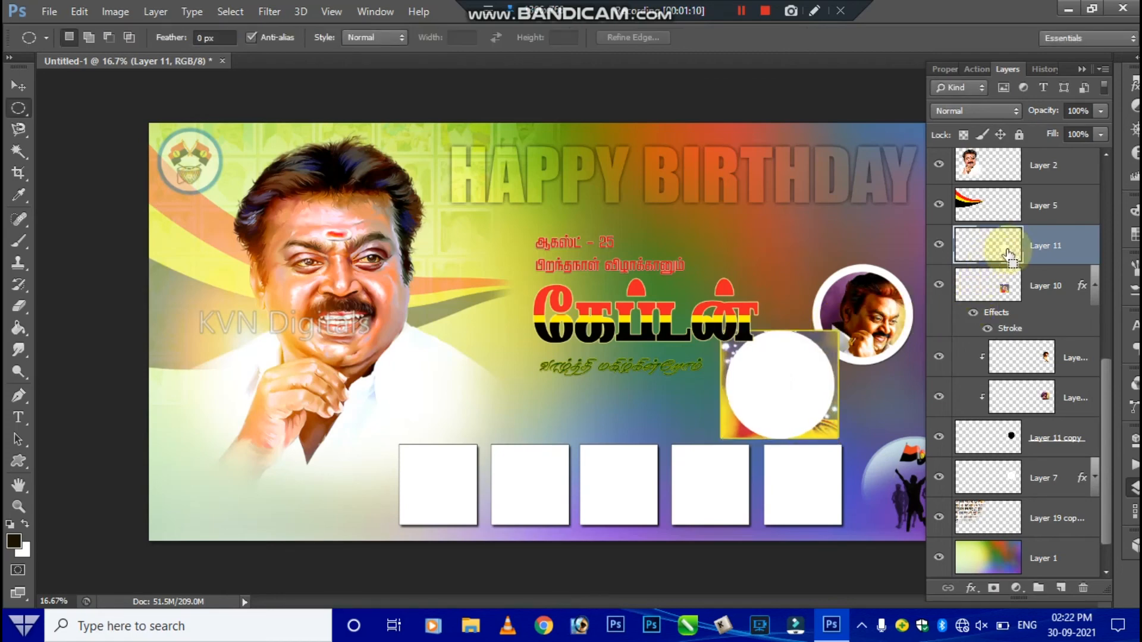
left_click(1008, 253, "ctrl")
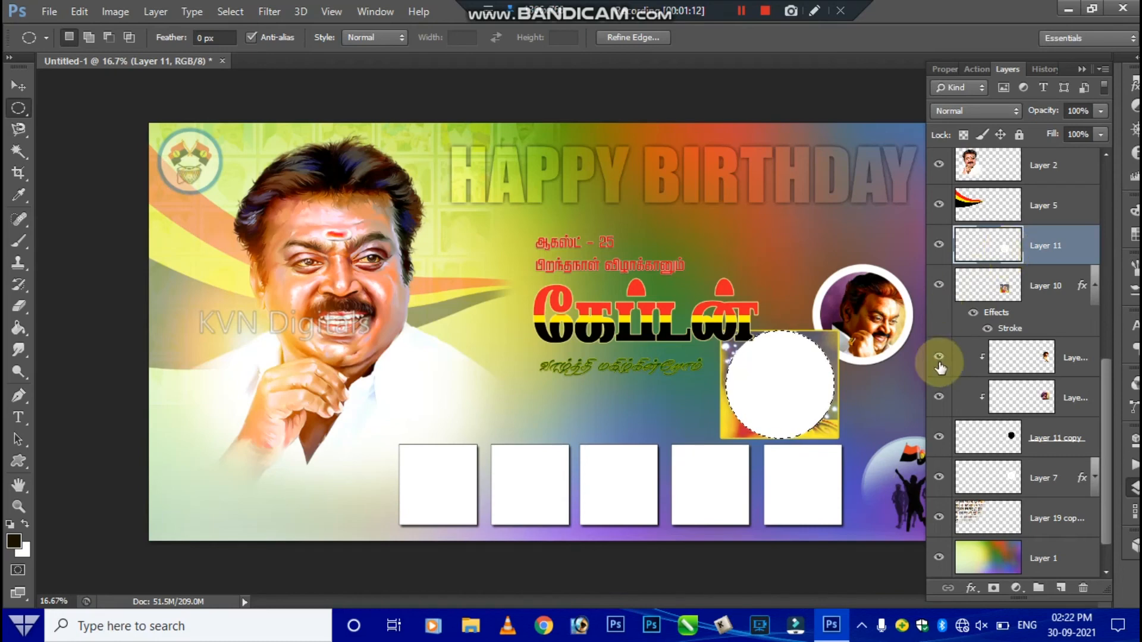
key("ctrl+shift+i")
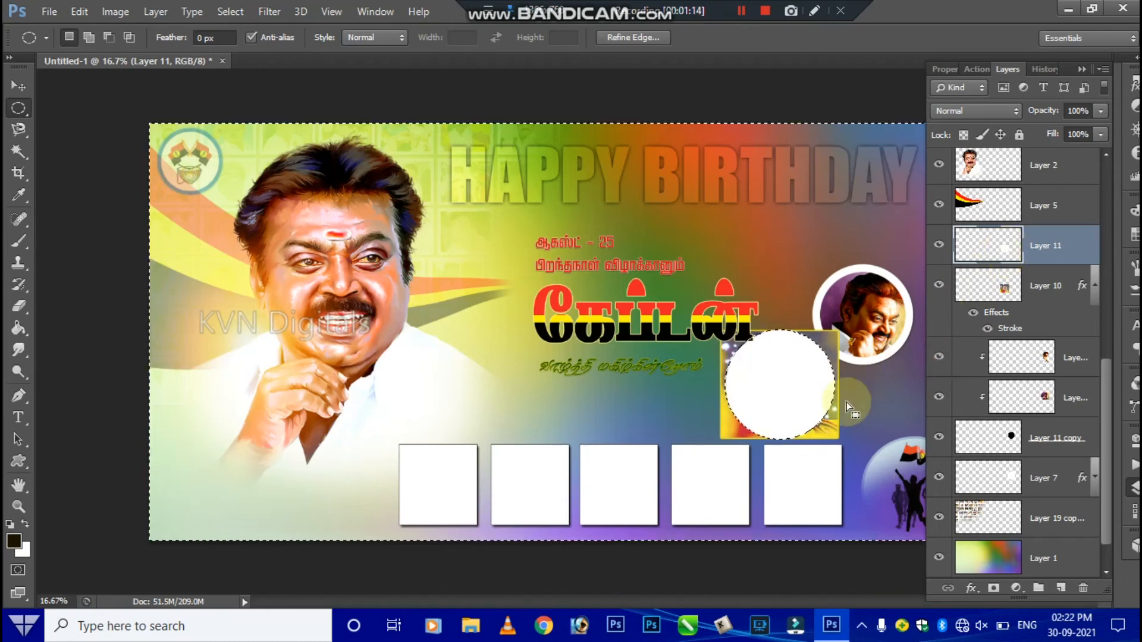
left_click(990, 287)
key("Delete")
key("ctrl+d")
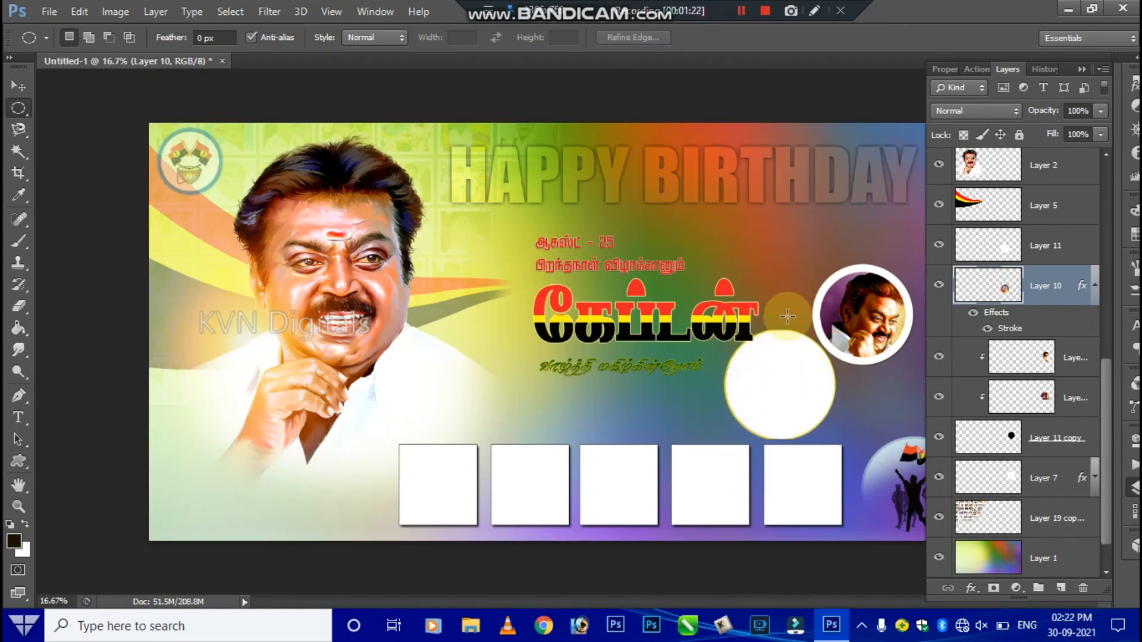
- Hide the white circle layer and shift the circular woman's photo closer to the round portrait
left_click(981, 253)
left_click(938, 244)
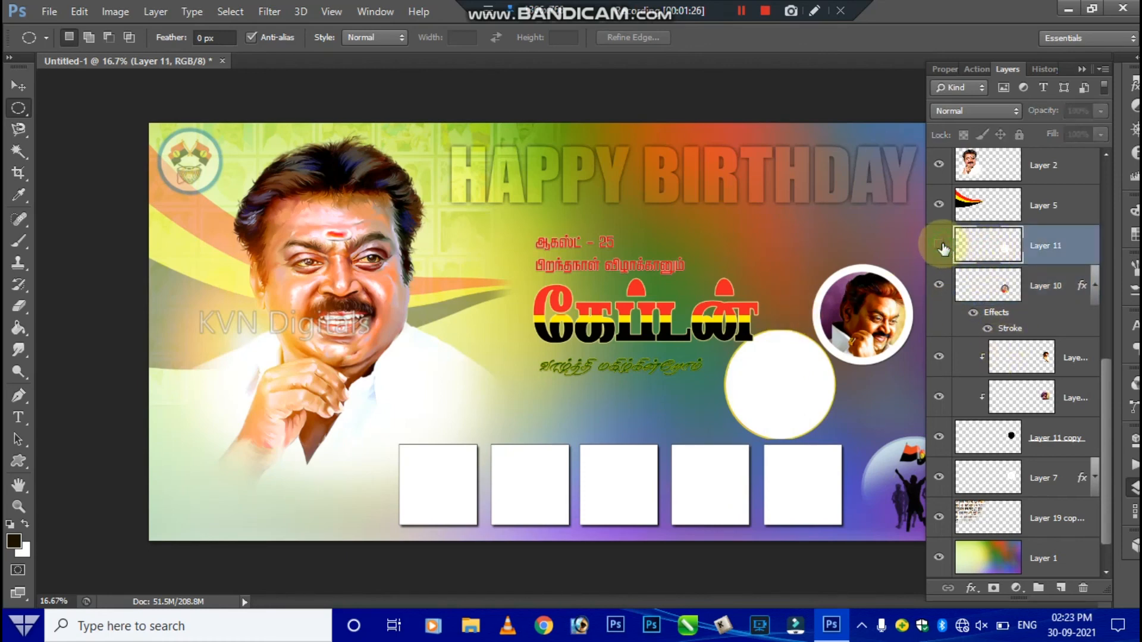
key("v")
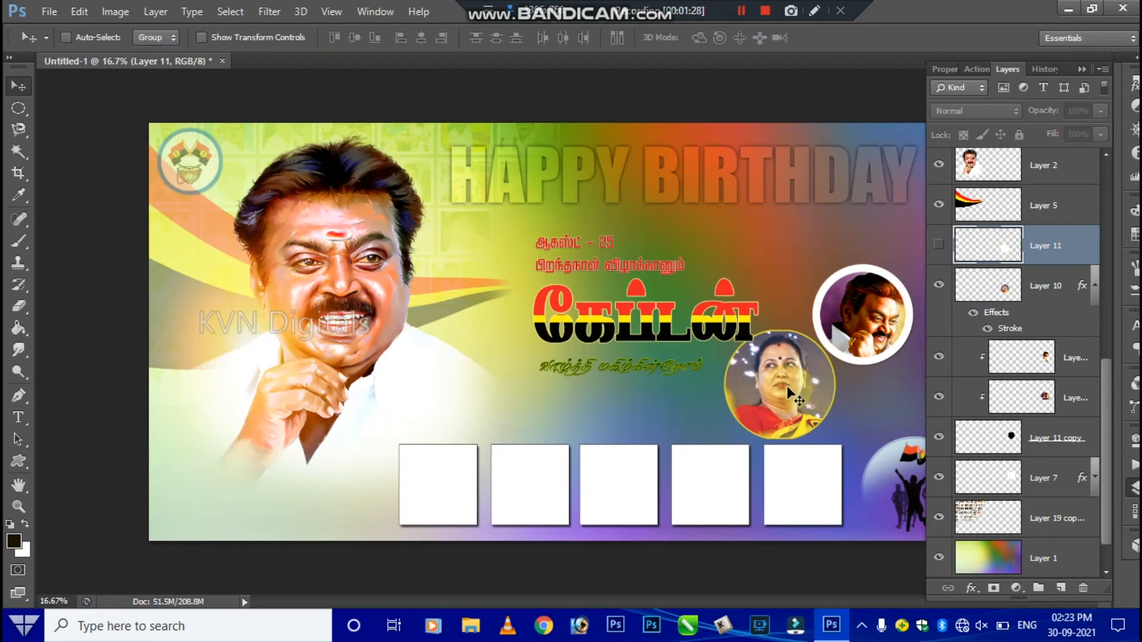
mouse_move(779, 375)
left_mouse_down()
mouse_move(836, 361)
mouse_move(795, 376)
mouse_move(780, 398)
left_mouse_up()
left_click(984, 294)
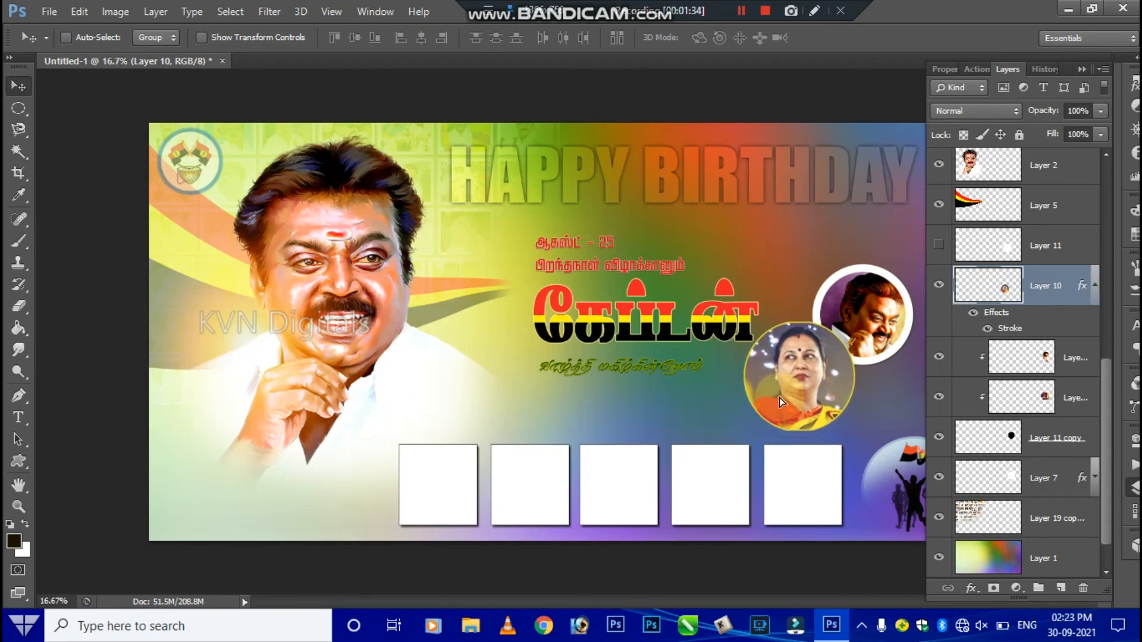
- Move the linked round portrait up and to the right and enlarge it slightly
right_click(854, 315)
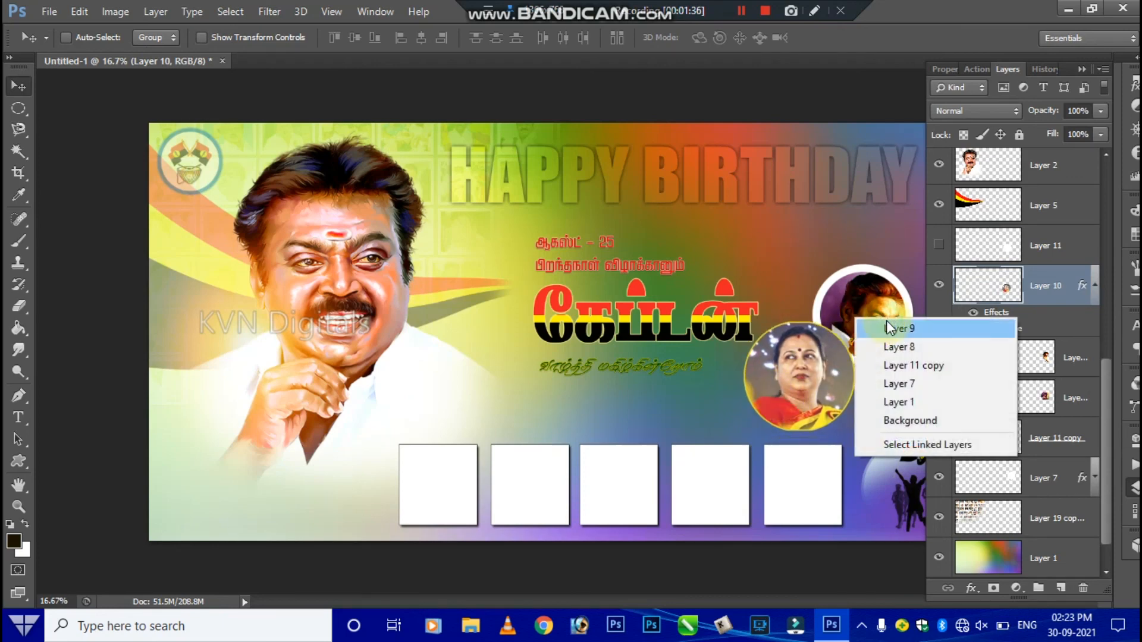
left_click(889, 326)
left_click_drag(873, 291, 880, 283)
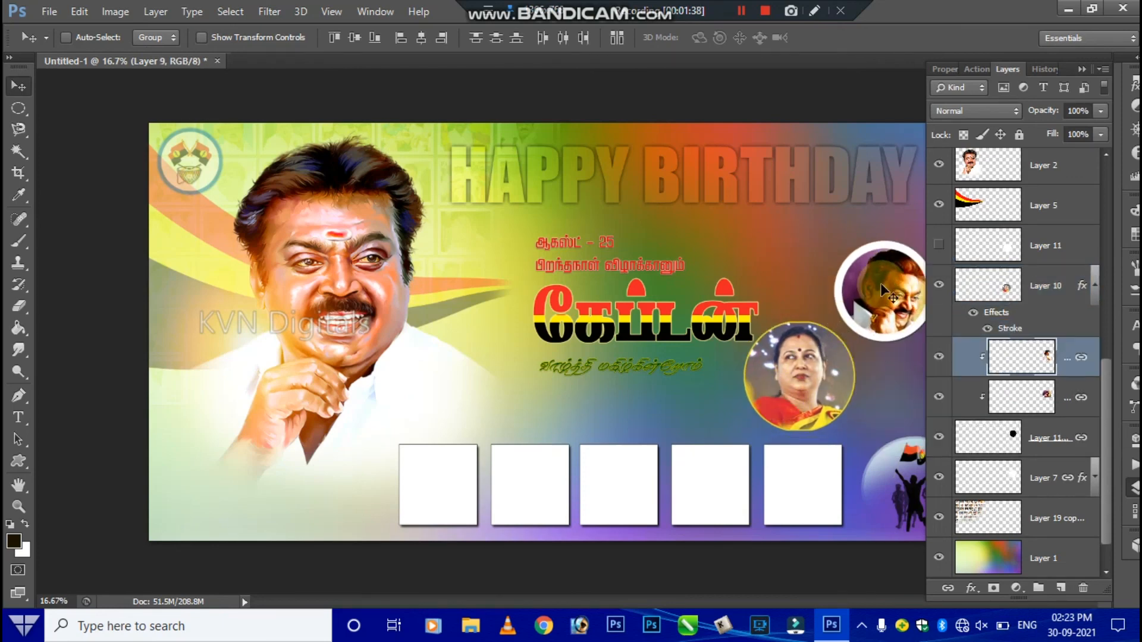
key("ctrl+t")
left_click_drag(821, 244, 801, 235)
key("Return")
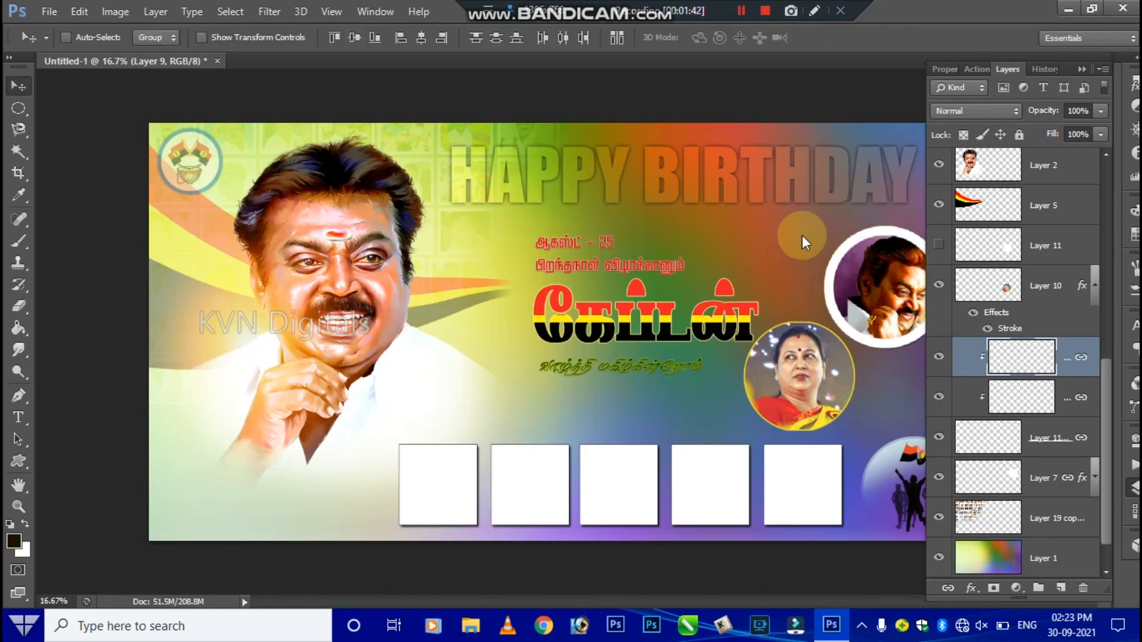
- View the full banner without panels and move the woman's photo right to overlap the portrait's lower-left edge
key("Tab")
mouse_move(828, 365)
left_mouse_down()
mouse_move(816, 356)
mouse_move(827, 346)
mouse_move(819, 355)
left_mouse_up()
right_click(809, 361)
left_click(809, 364)
- Nudge the round portrait down and left so it sits closer behind the woman's photo
right_click(880, 276)
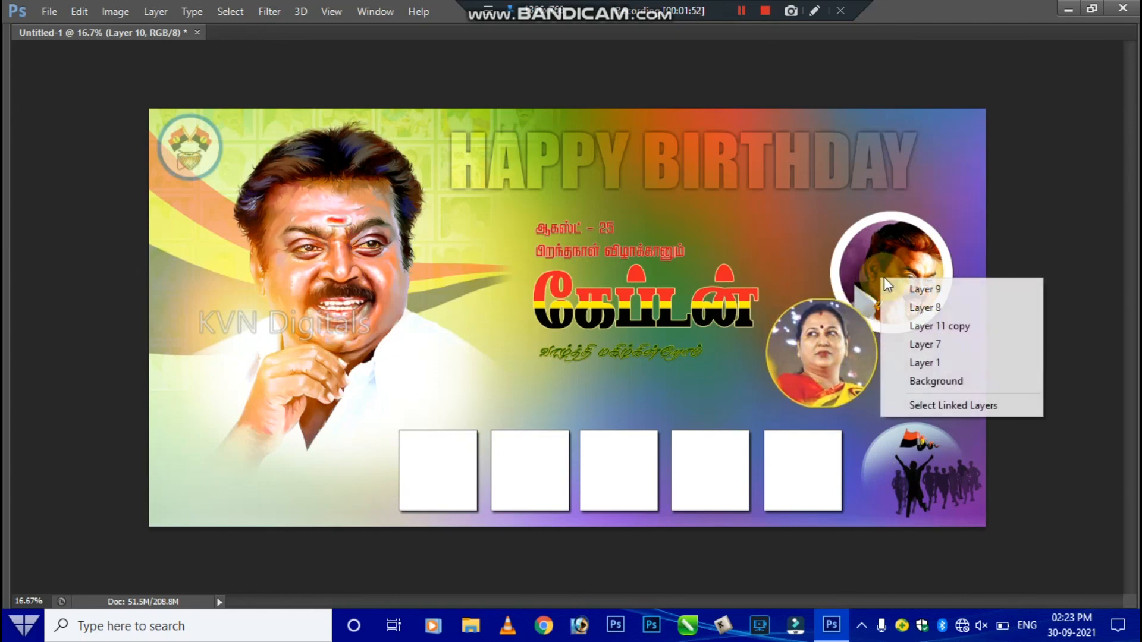
left_click(895, 290)
left_click_drag(893, 285, 879, 295)
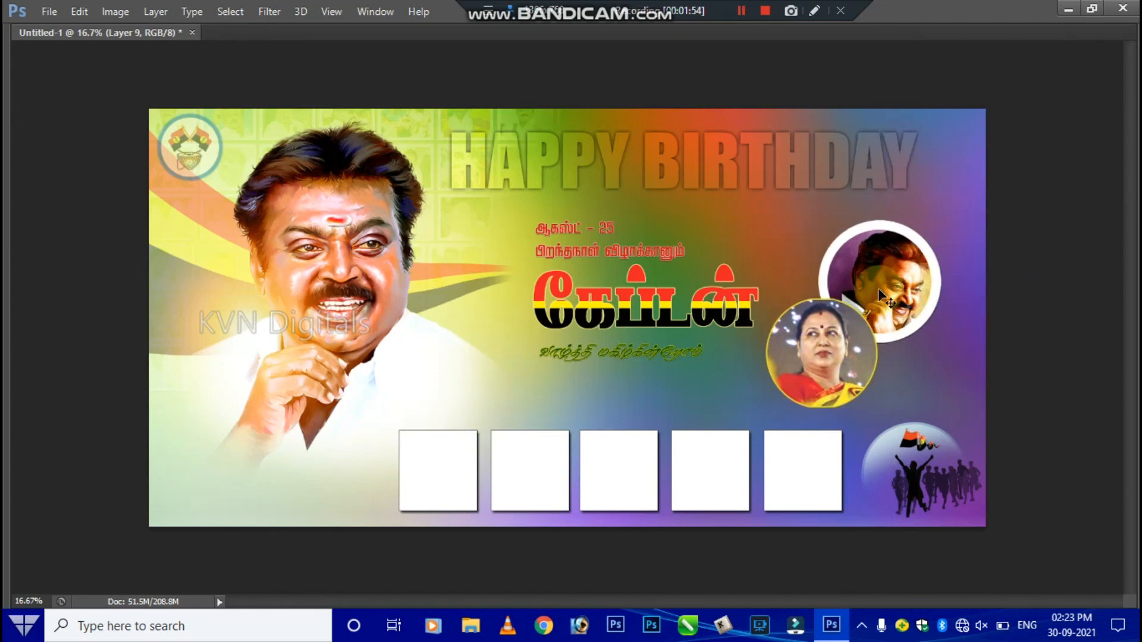